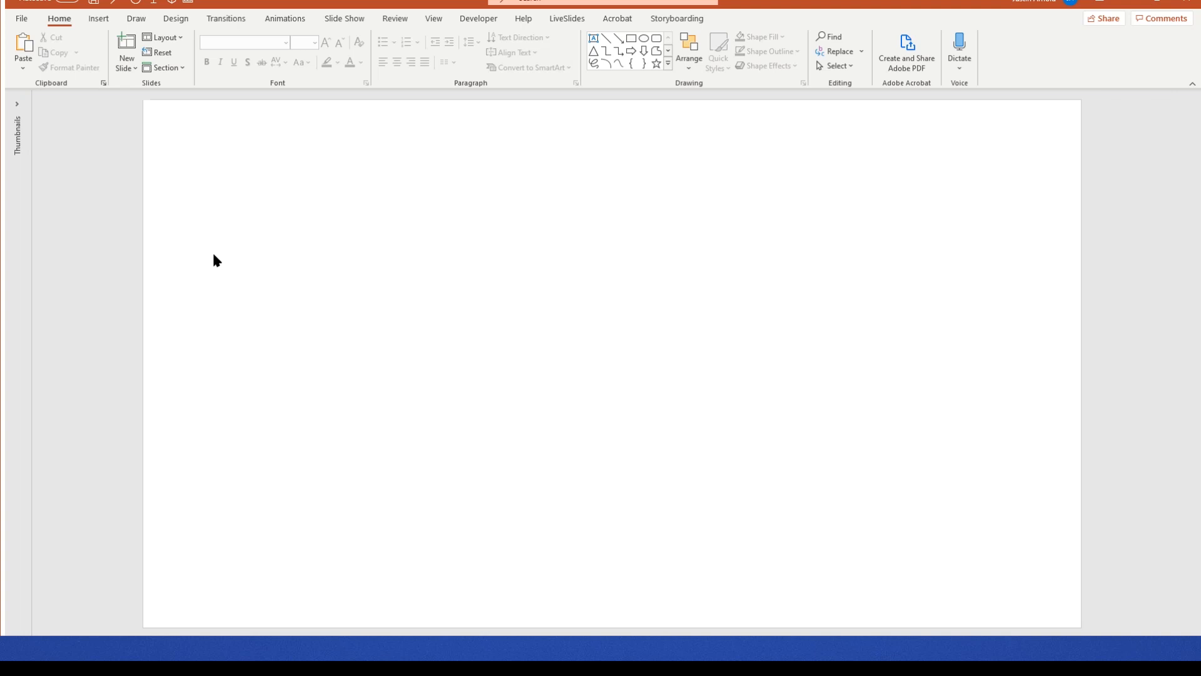
# Step: Draw a closed freeform terrain shape with a central valley, about 10.4 cm high and 36.9 cm wide, extending past the slide's lower half
pyautogui.scroll(-4, 435, 232)
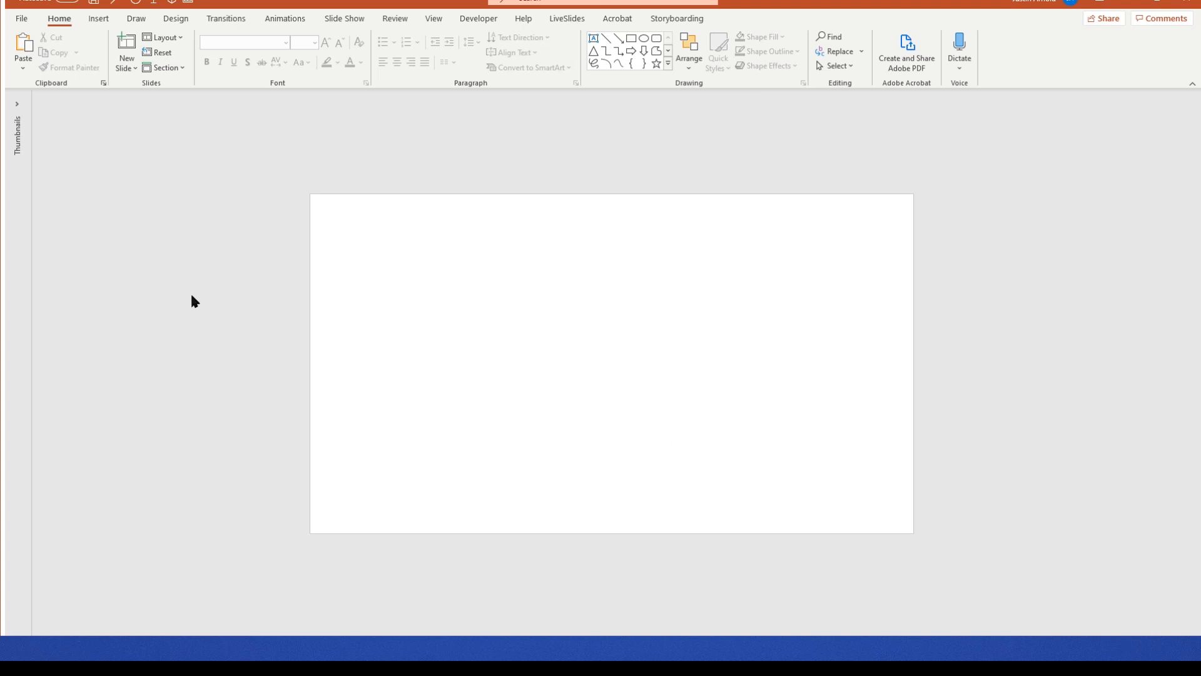
pyautogui.click(99, 19)
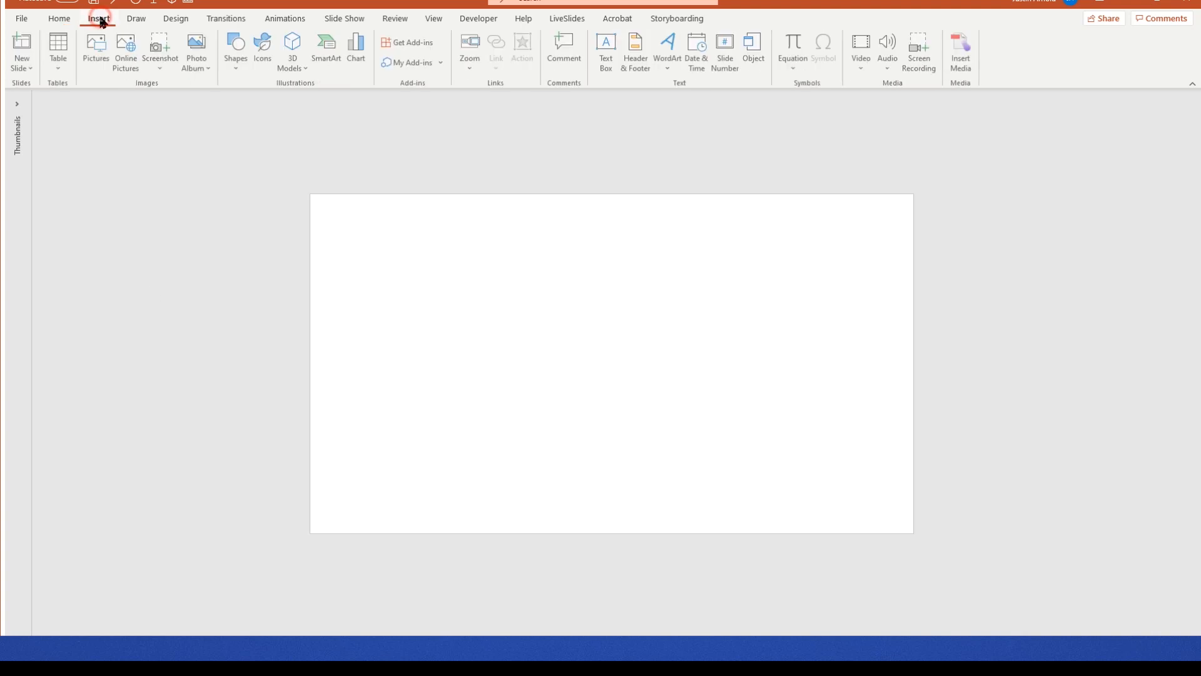
pyautogui.click(241, 64)
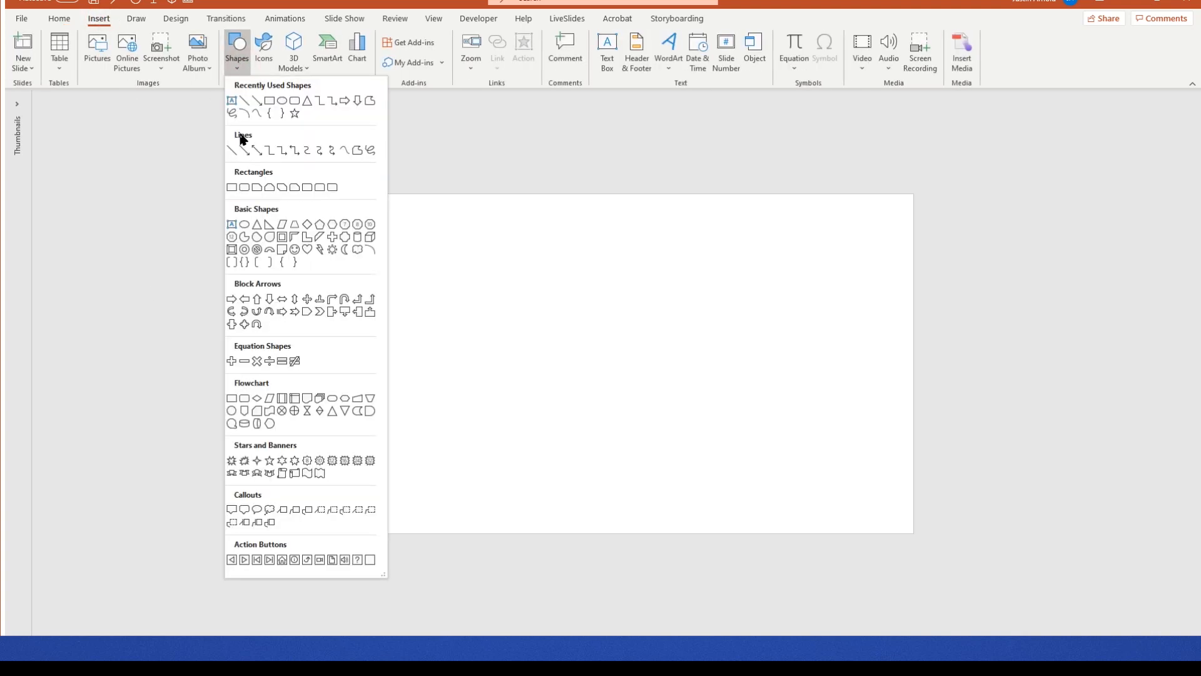
pyautogui.click(371, 150)
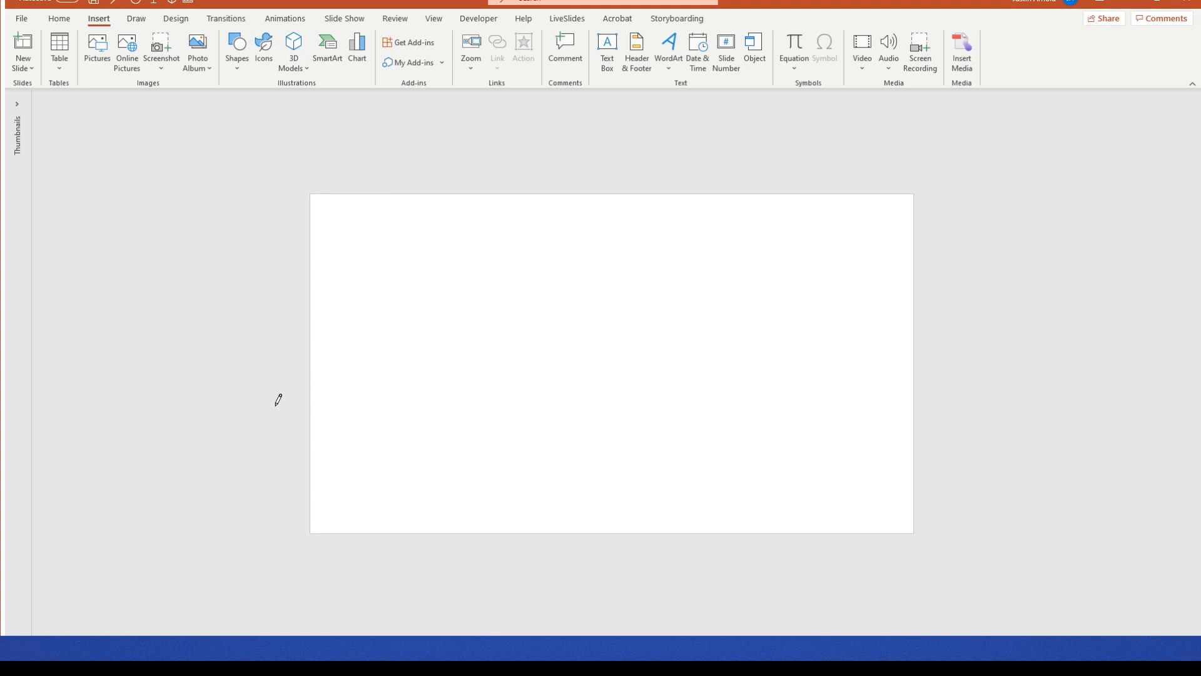
pyautogui.moveTo(290, 407)
pyautogui.mouseDown()
pyautogui.moveTo(357, 406)
pyautogui.moveTo(523, 476)
pyautogui.moveTo(598, 486)
pyautogui.moveTo(623, 479)
pyautogui.moveTo(670, 433)
pyautogui.moveTo(754, 426)
pyautogui.moveTo(808, 390)
pyautogui.moveTo(937, 386)
pyautogui.mouseUp()
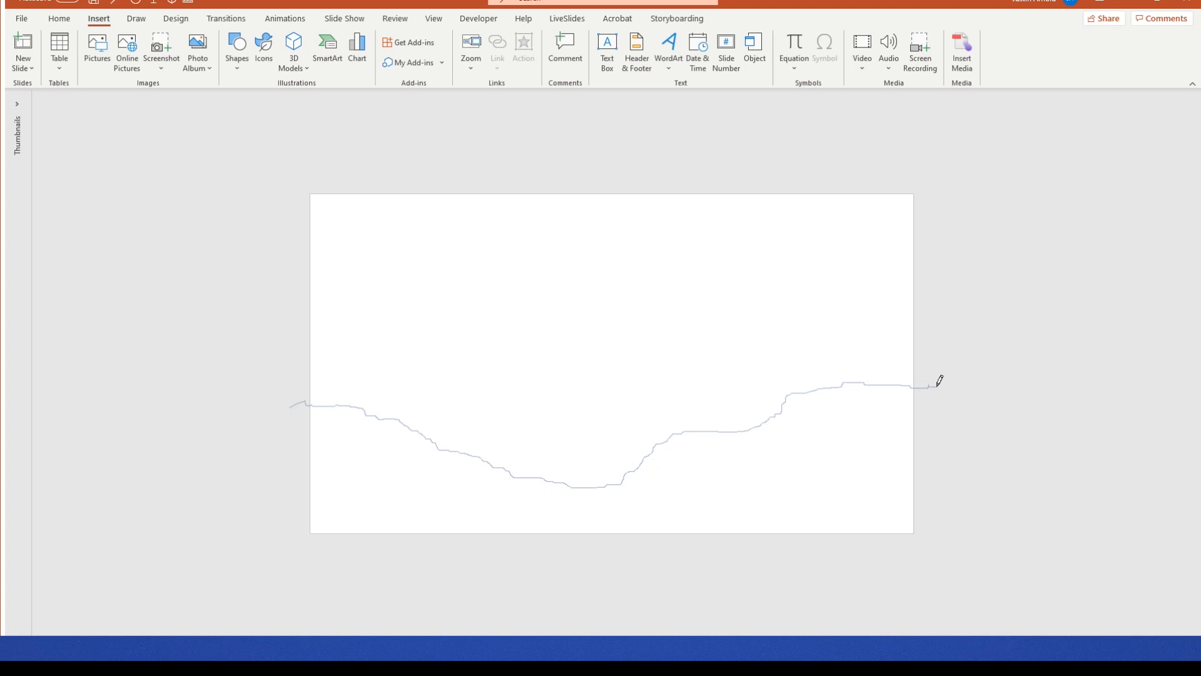
pyautogui.moveTo(937, 386)
pyautogui.mouseDown()
pyautogui.moveTo(940, 548)
pyautogui.moveTo(911, 560)
pyautogui.moveTo(289, 563)
pyautogui.moveTo(289, 400)
pyautogui.mouseUp()
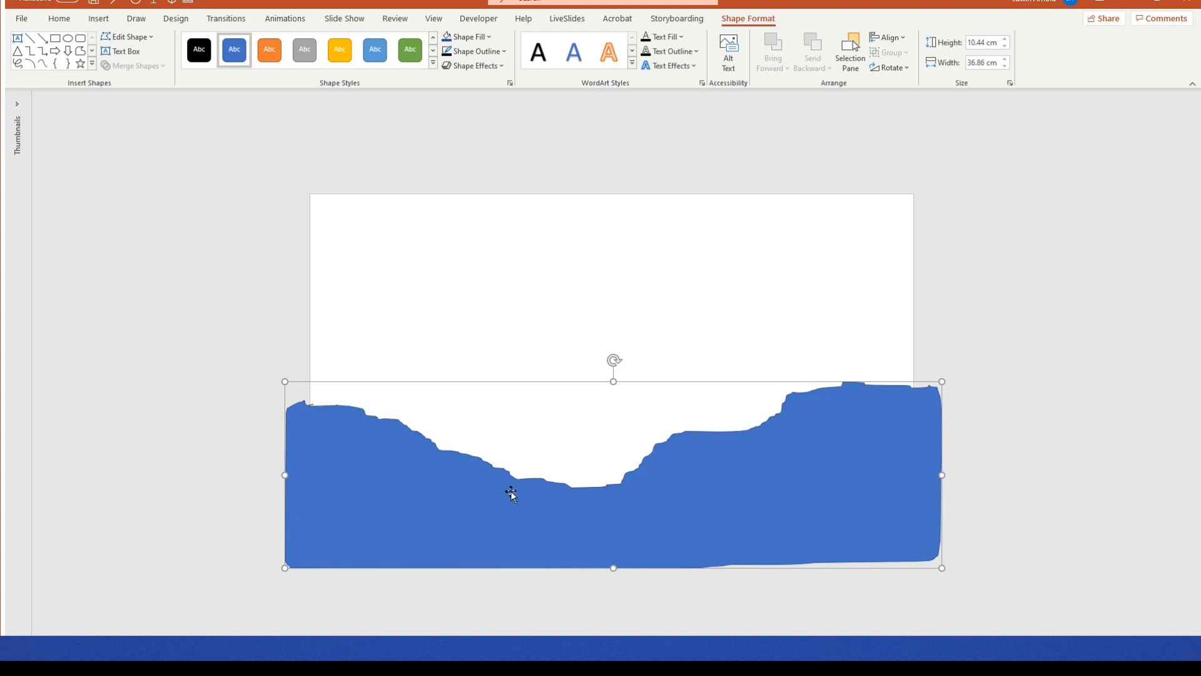
# Step: Remove the outline from the terrain shape
pyautogui.click(475, 499)
pyautogui.click(486, 52)
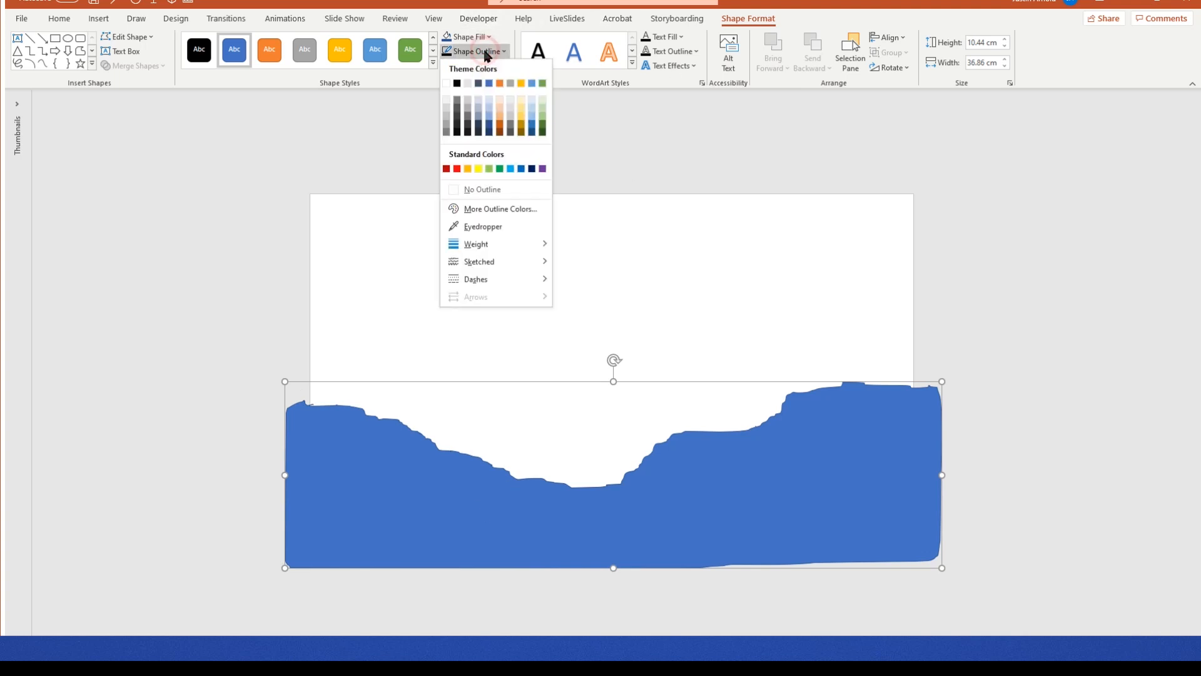
pyautogui.click(478, 191)
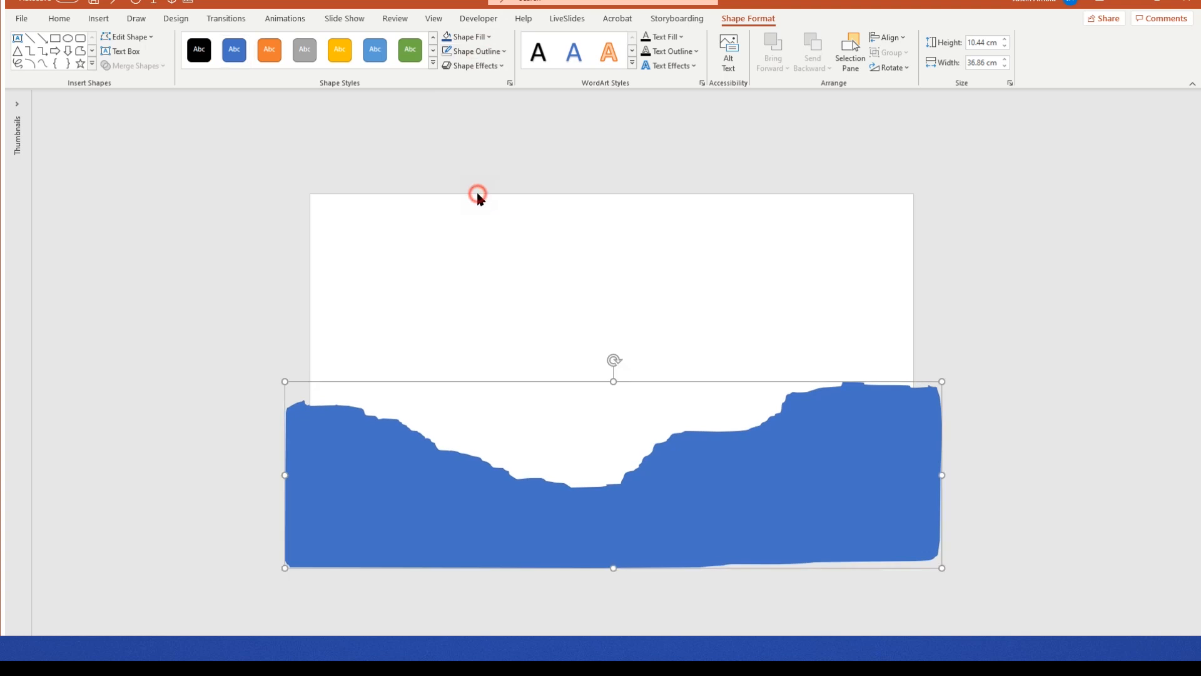
# Step: Fill the terrain shape with a custom golden colour, RGB 207, 168, 57
pyautogui.scroll(3, 520, 224)
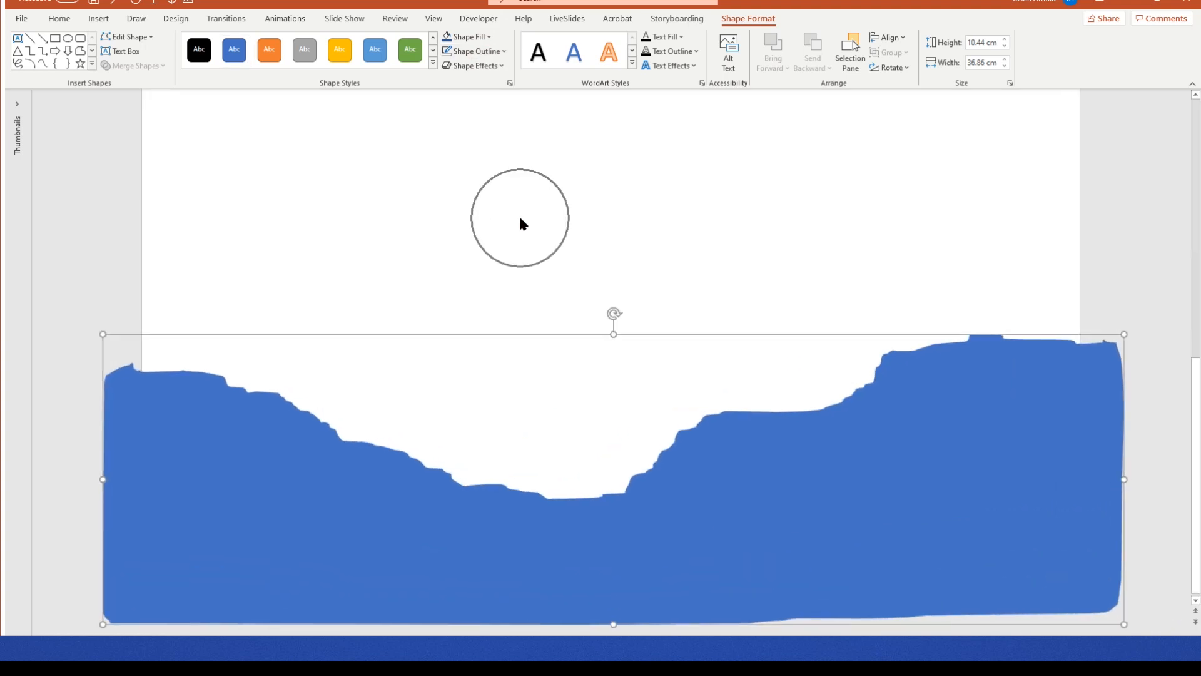
pyautogui.click(473, 39)
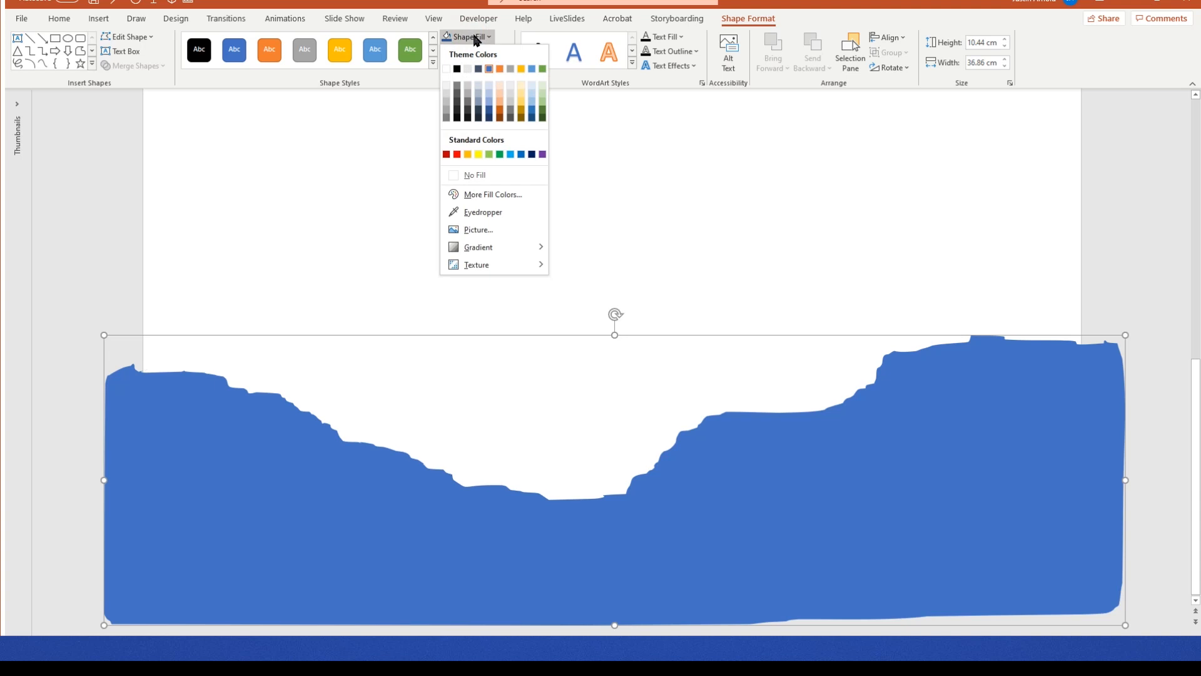
pyautogui.click(292, 290)
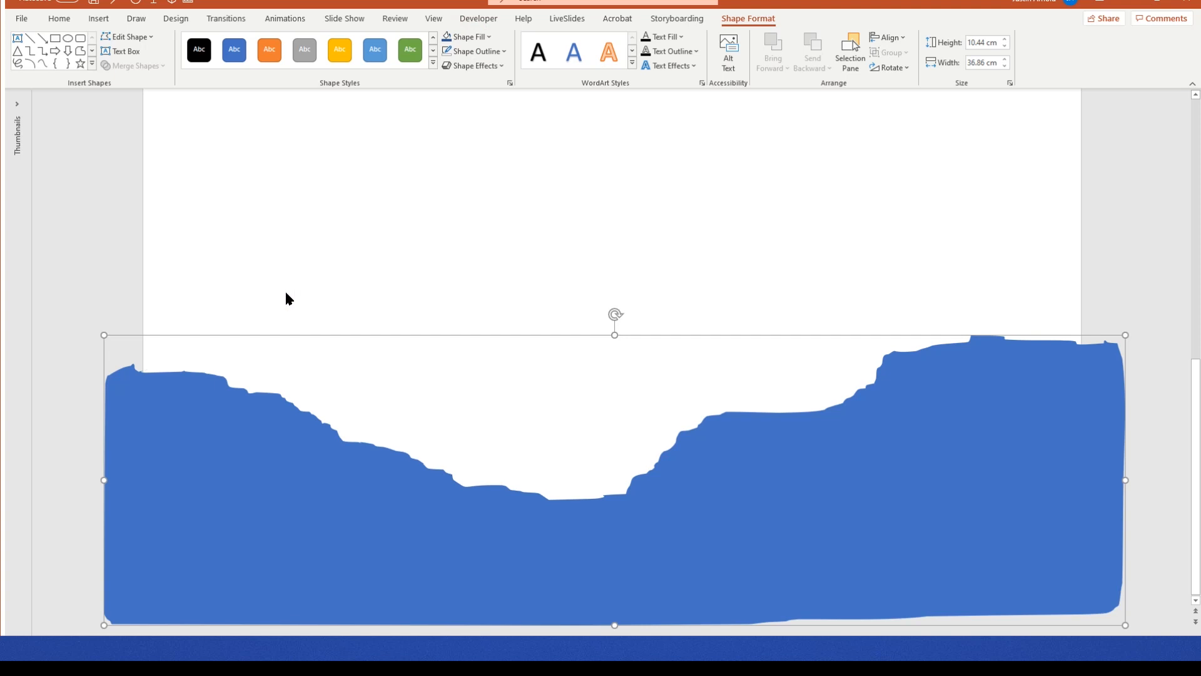
pyautogui.click(483, 36)
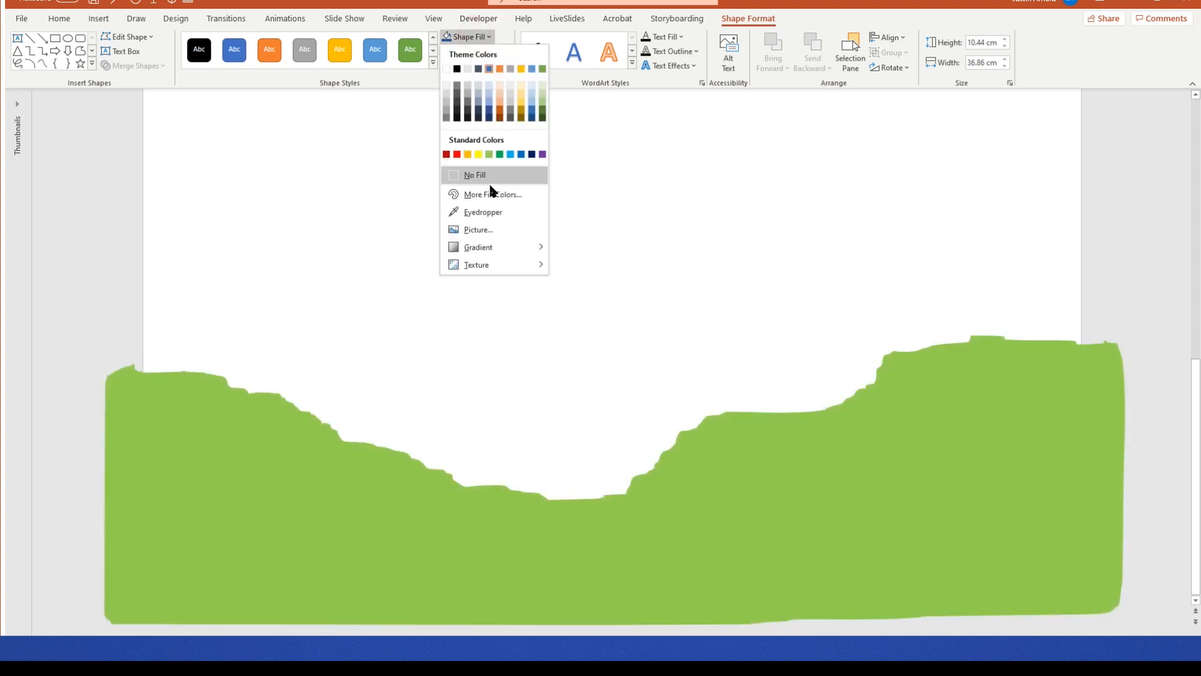
pyautogui.click(492, 194)
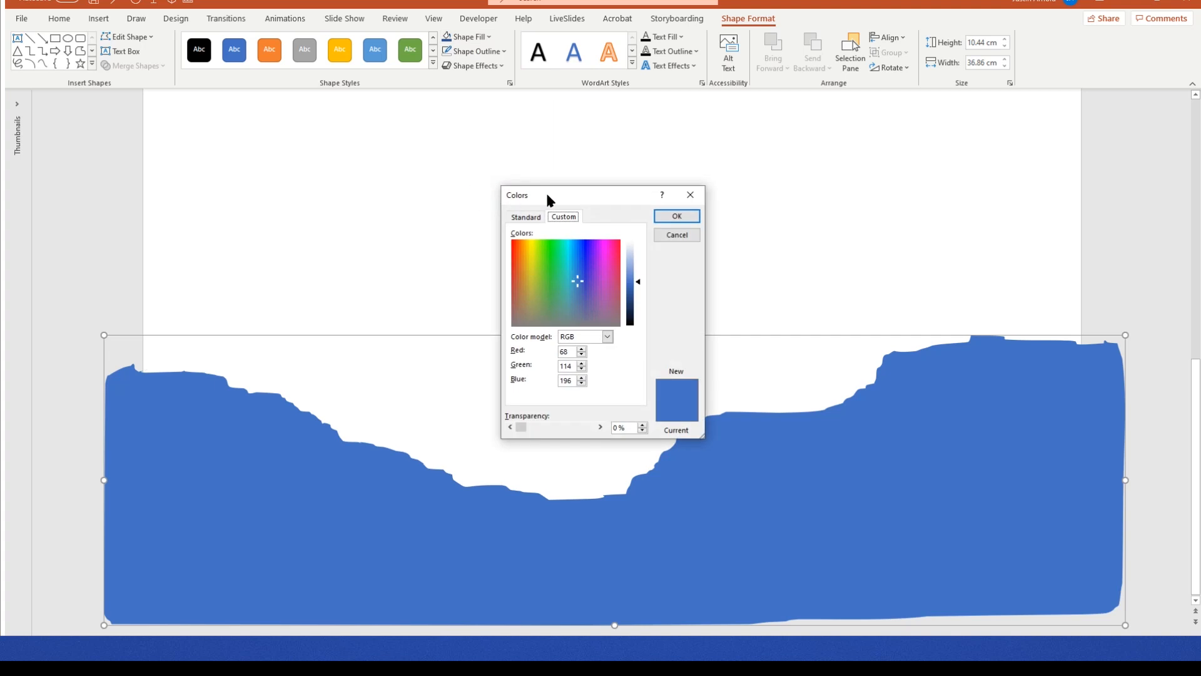
pyautogui.moveTo(547, 195); pyautogui.dragTo(478, 159)
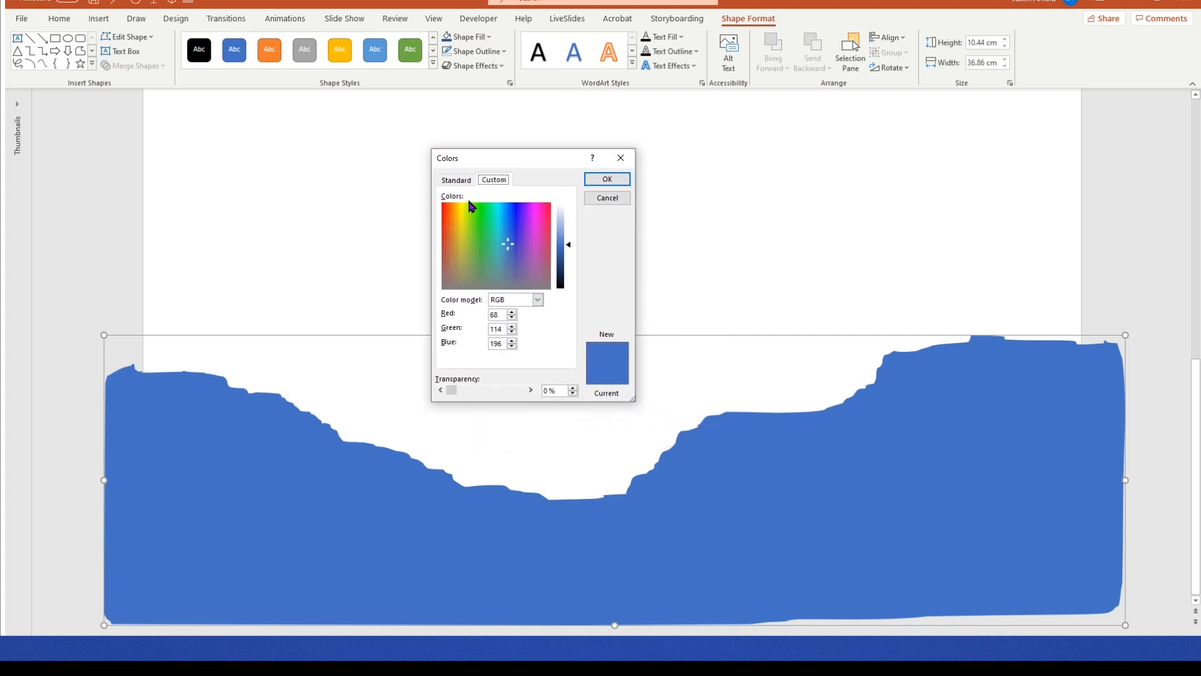
pyautogui.click(449, 181)
pyautogui.click(491, 180)
pyautogui.moveTo(465, 255)
pyautogui.mouseDown()
pyautogui.moveTo(451, 223)
pyautogui.moveTo(455, 238)
pyautogui.mouseUp()
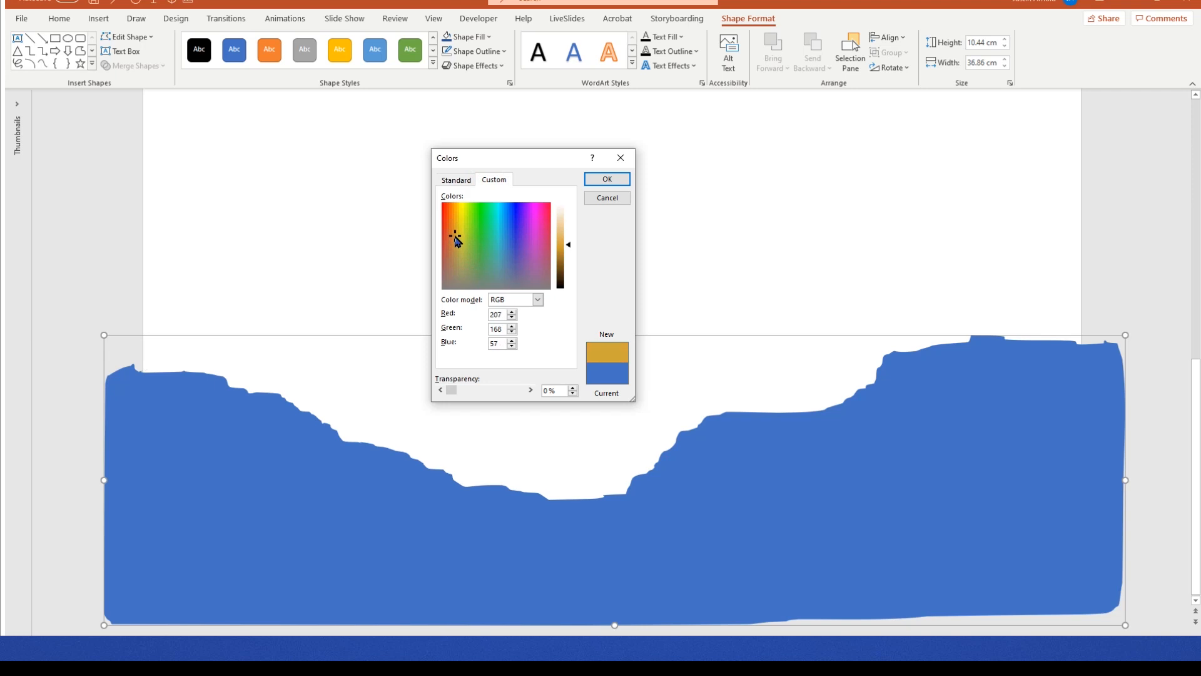
pyautogui.click(607, 179)
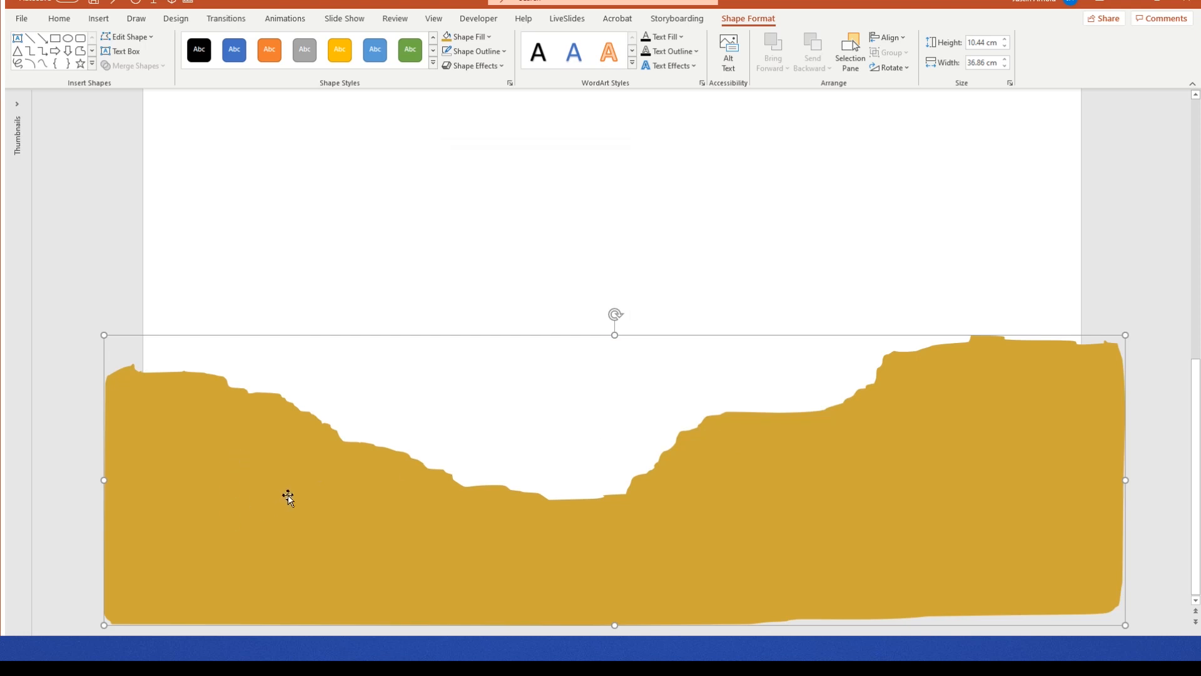
# Step: Set the terrain shape's fill to a custom dark brown, RGB 108, 67, 22
pyautogui.click(480, 39)
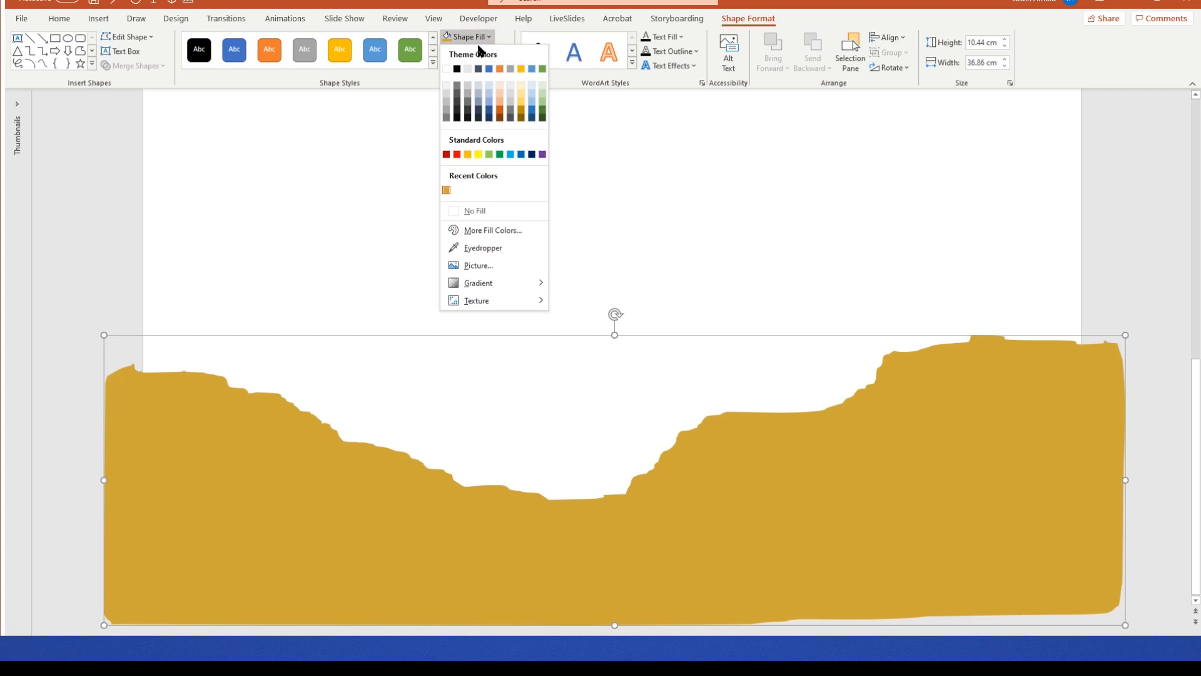
pyautogui.click(478, 229)
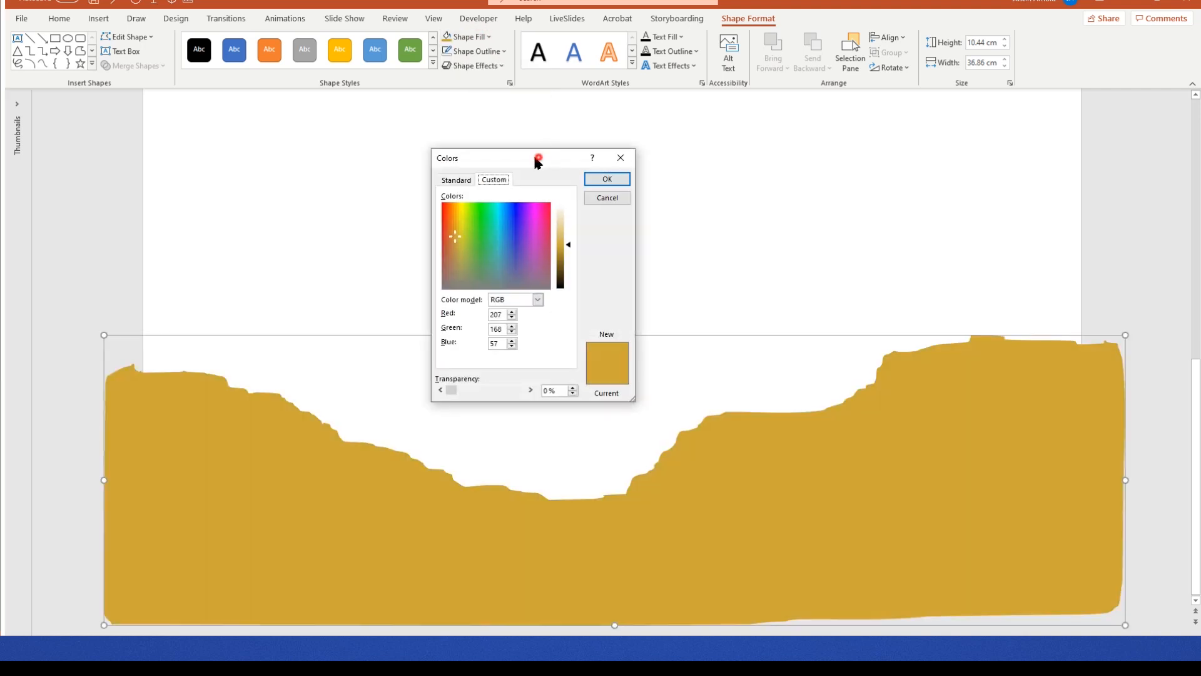
pyautogui.moveTo(538, 158); pyautogui.dragTo(514, 144)
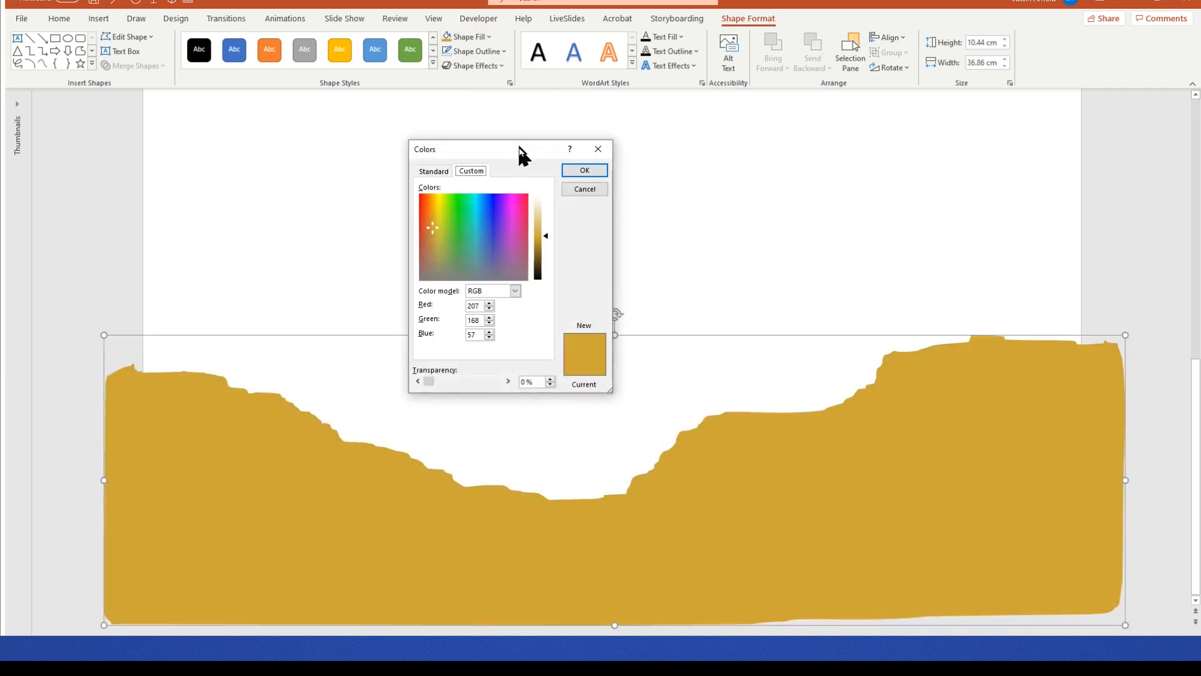
pyautogui.click(429, 222)
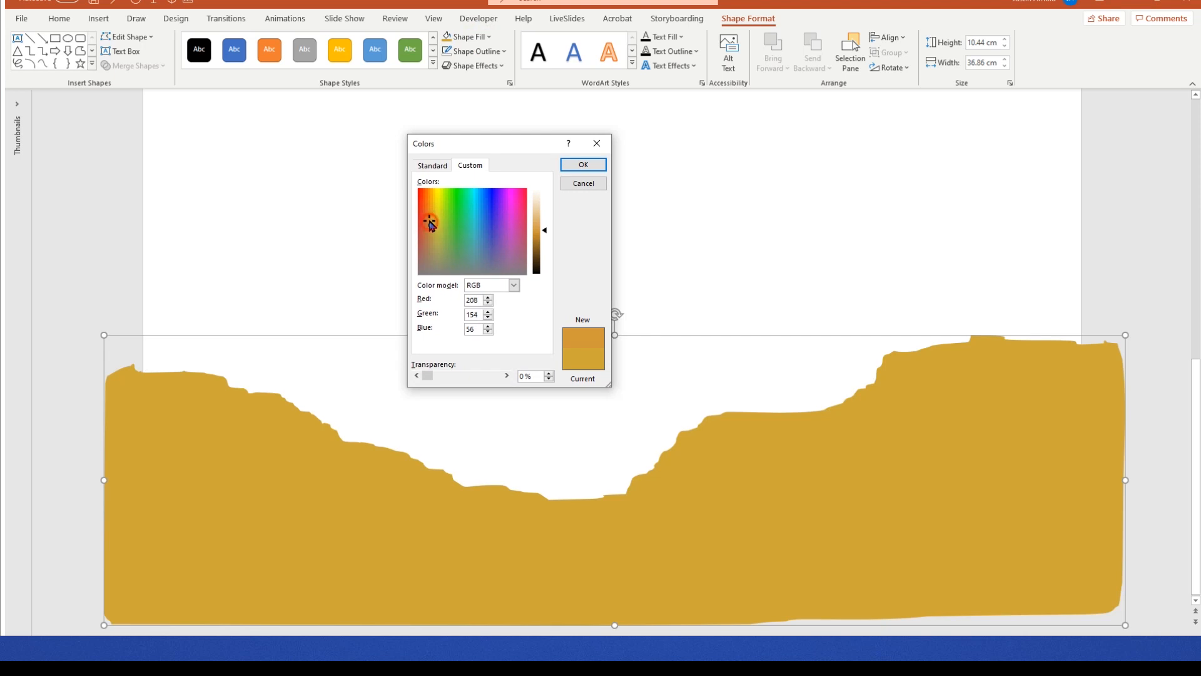
pyautogui.click(431, 217)
pyautogui.click(427, 218)
pyautogui.moveTo(546, 234)
pyautogui.mouseDown()
pyautogui.moveTo(545, 267)
pyautogui.moveTo(543, 200)
pyautogui.moveTo(543, 253)
pyautogui.mouseUp()
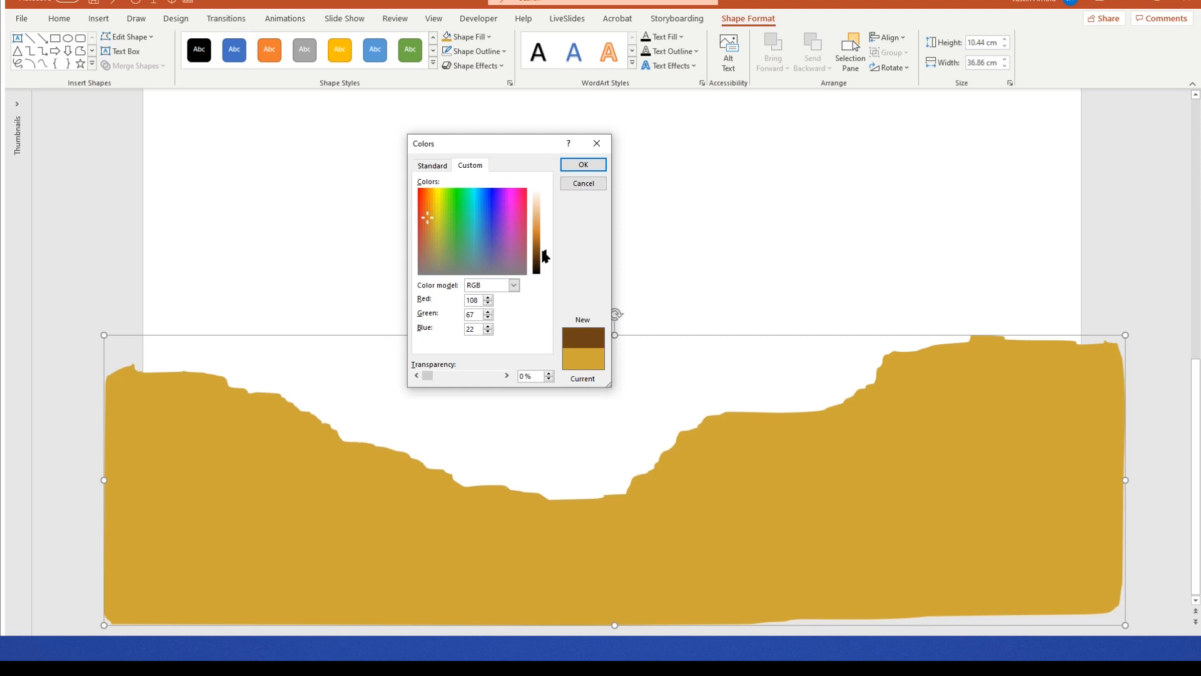
pyautogui.click(580, 166)
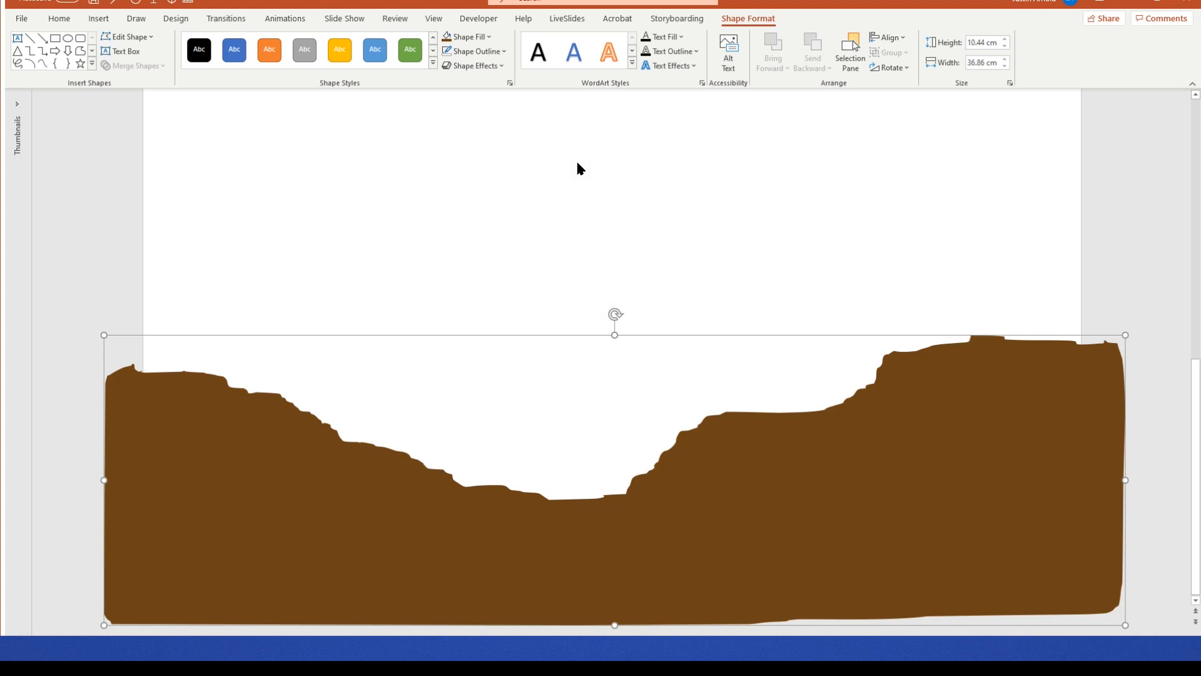
# Step: Preview the current slide as a full-screen slide show, return to editing and deselect the terrain shape
pyautogui.hotkey('shift', 'F5')
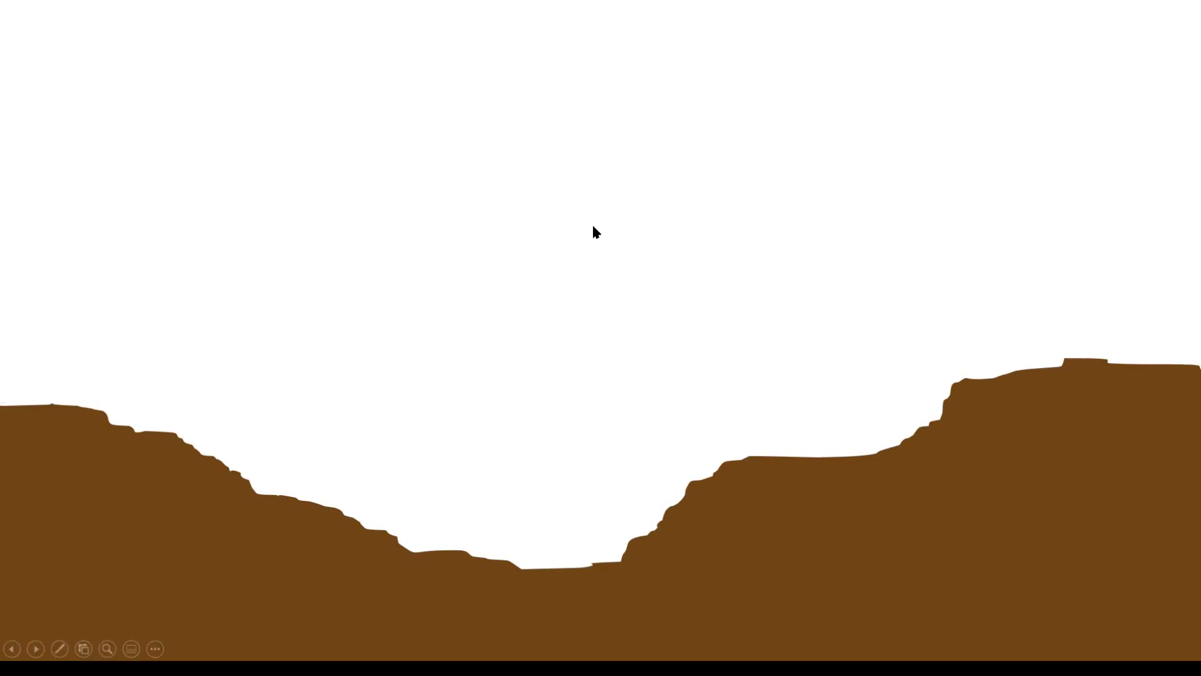
pyautogui.press('Escape')
pyautogui.click(619, 261)
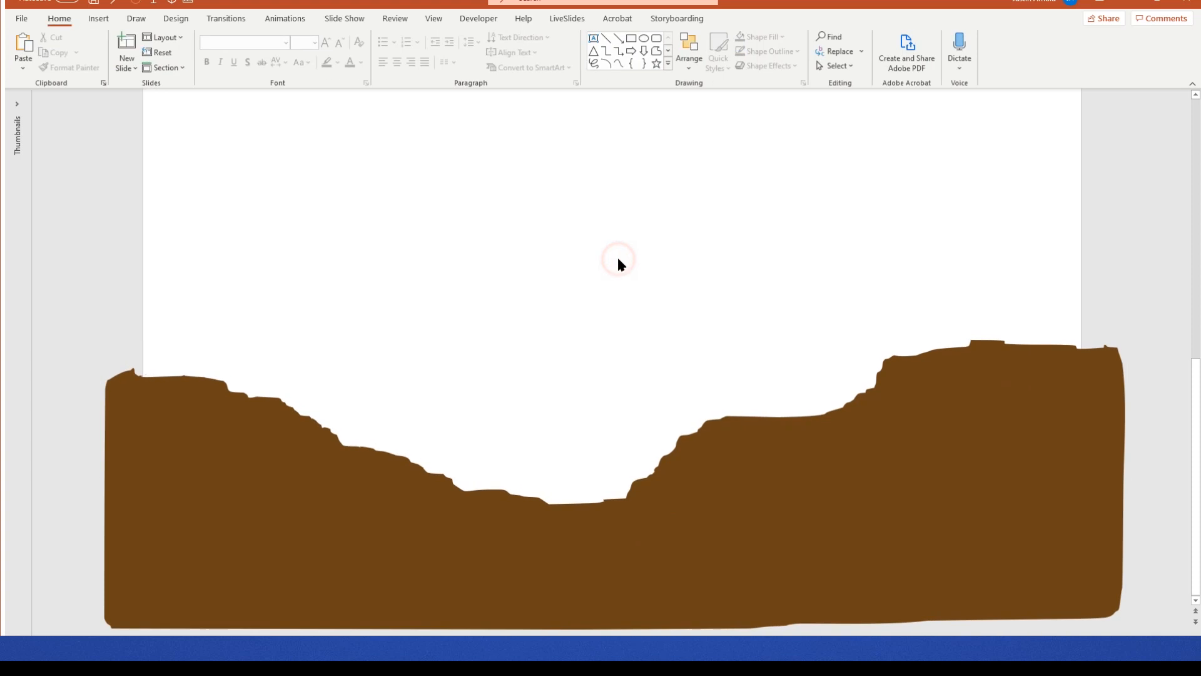
# Step: Draw a second closed freeform terrain shape over the brown one, about 11.6 cm high and 36 cm wide, with a slightly higher ridge line
pyautogui.scroll(-3, 710, 271)
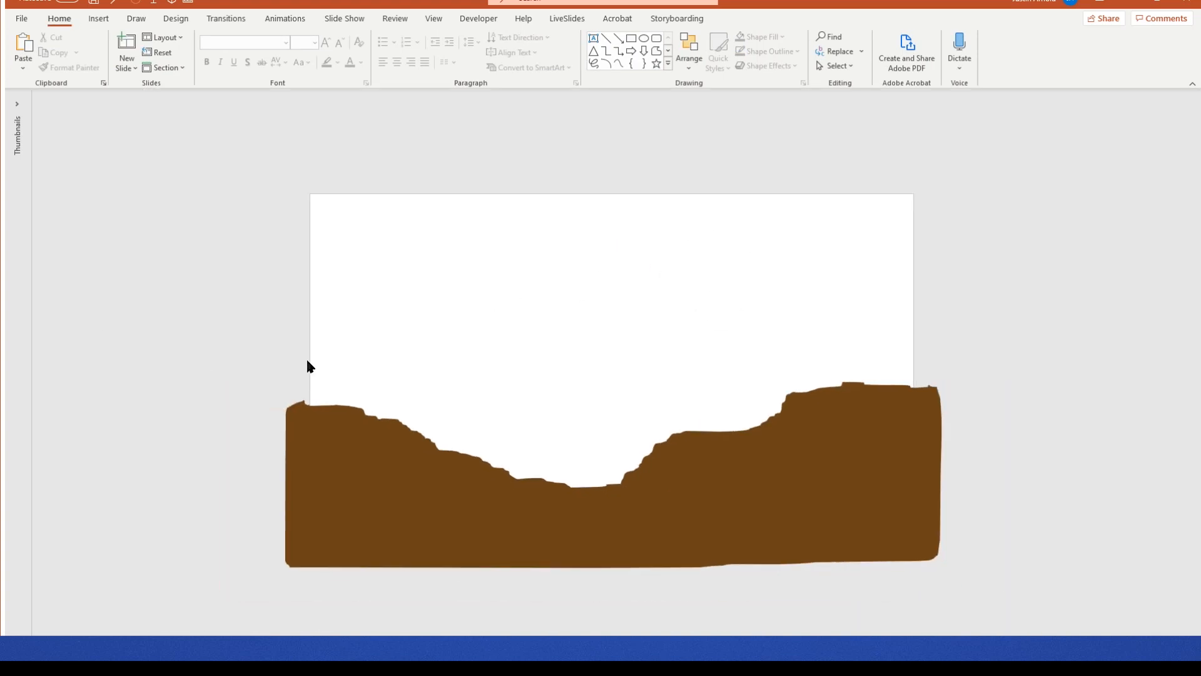
pyautogui.click(98, 24)
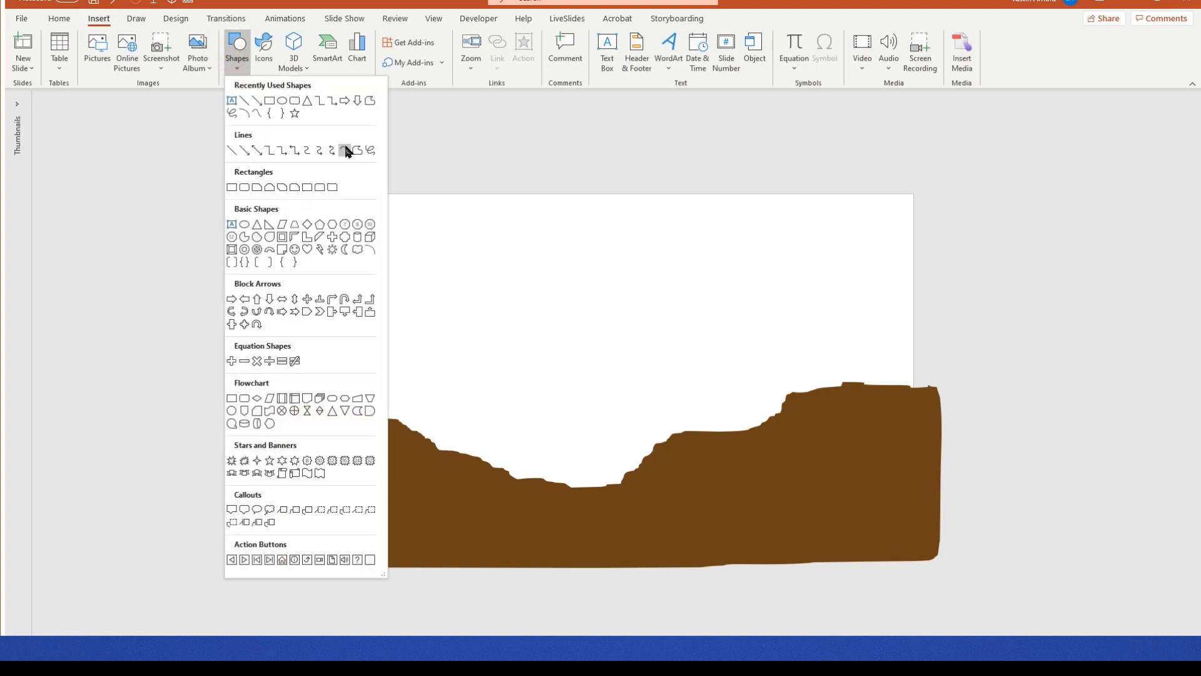
pyautogui.click(370, 150)
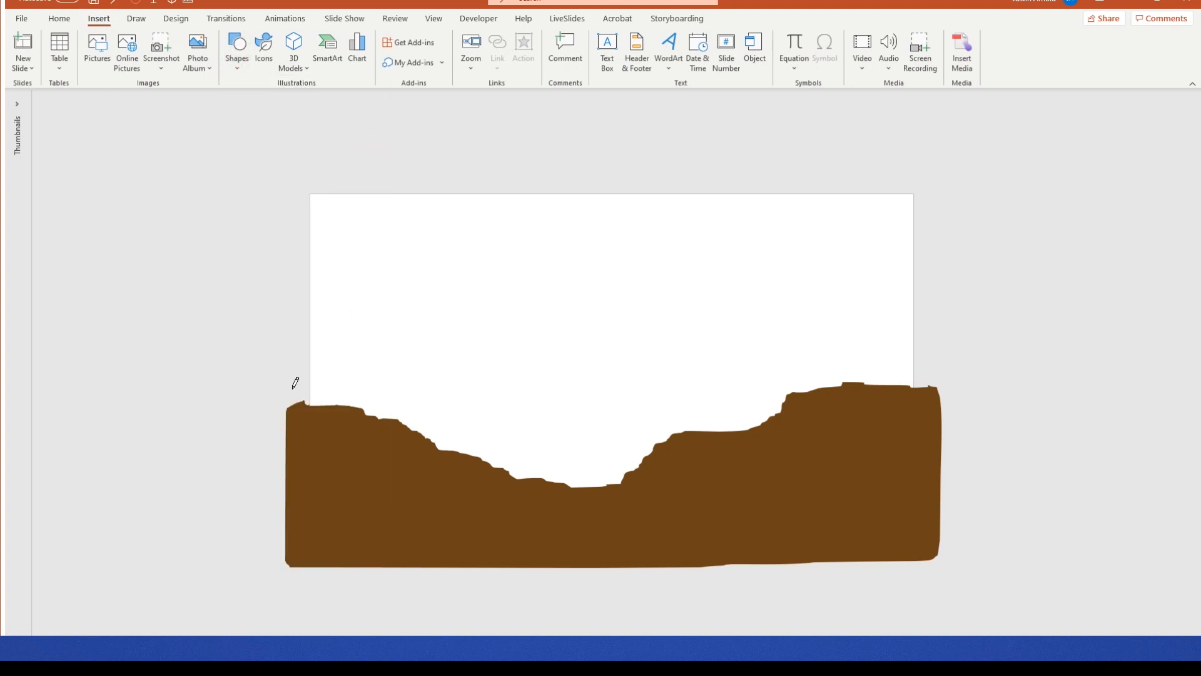
pyautogui.moveTo(293, 387)
pyautogui.mouseDown()
pyautogui.moveTo(386, 383)
pyautogui.moveTo(486, 410)
pyautogui.moveTo(521, 460)
pyautogui.moveTo(571, 438)
pyautogui.moveTo(659, 442)
pyautogui.mouseUp()
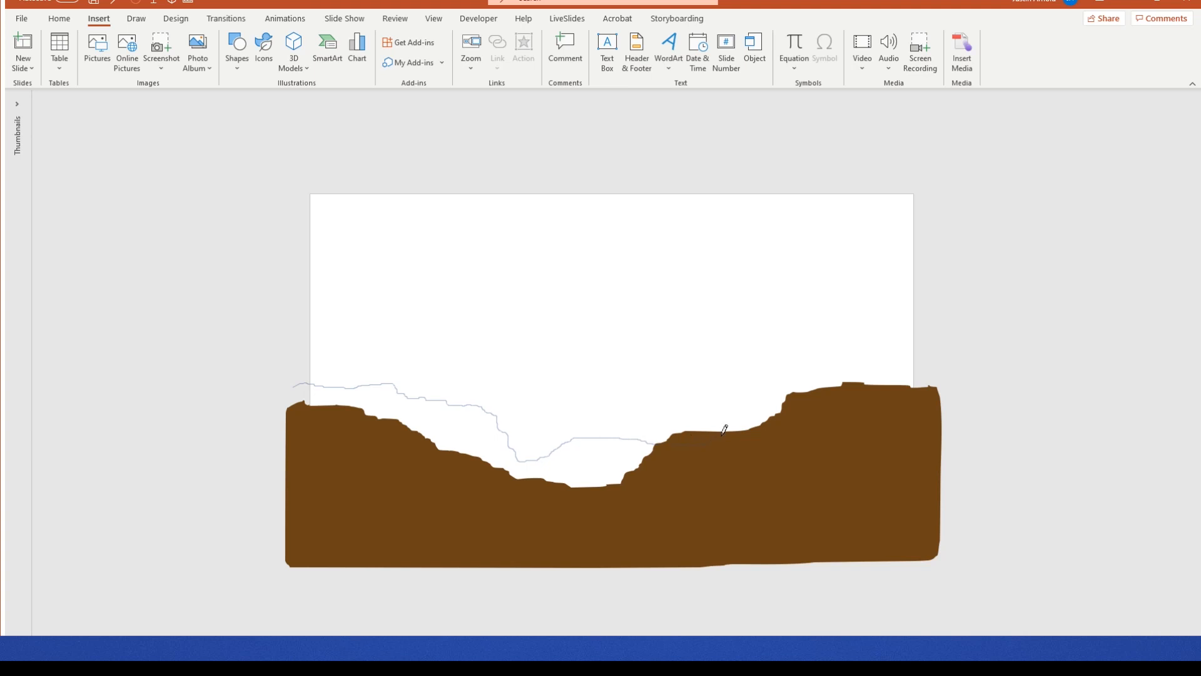
pyautogui.moveTo(723, 432)
pyautogui.mouseDown()
pyautogui.moveTo(783, 378)
pyautogui.moveTo(917, 370)
pyautogui.mouseUp()
pyautogui.moveTo(937, 564); pyautogui.dragTo(300, 567)
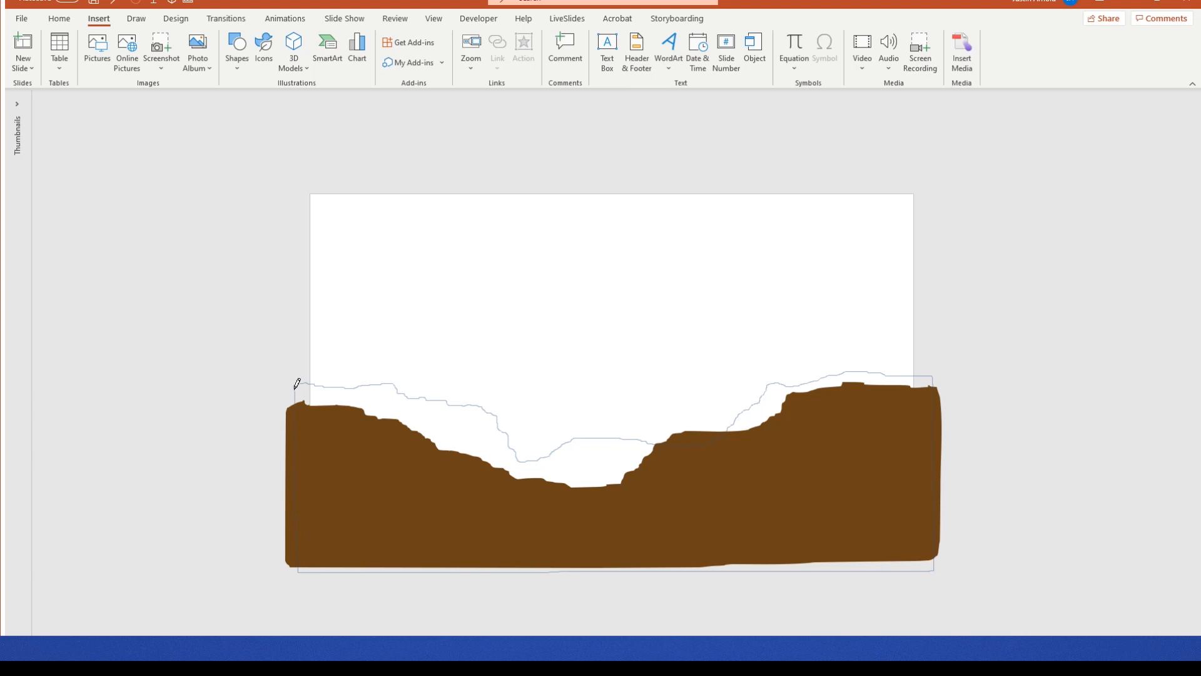
pyautogui.moveTo(297, 383); pyautogui.dragTo(298, 386)
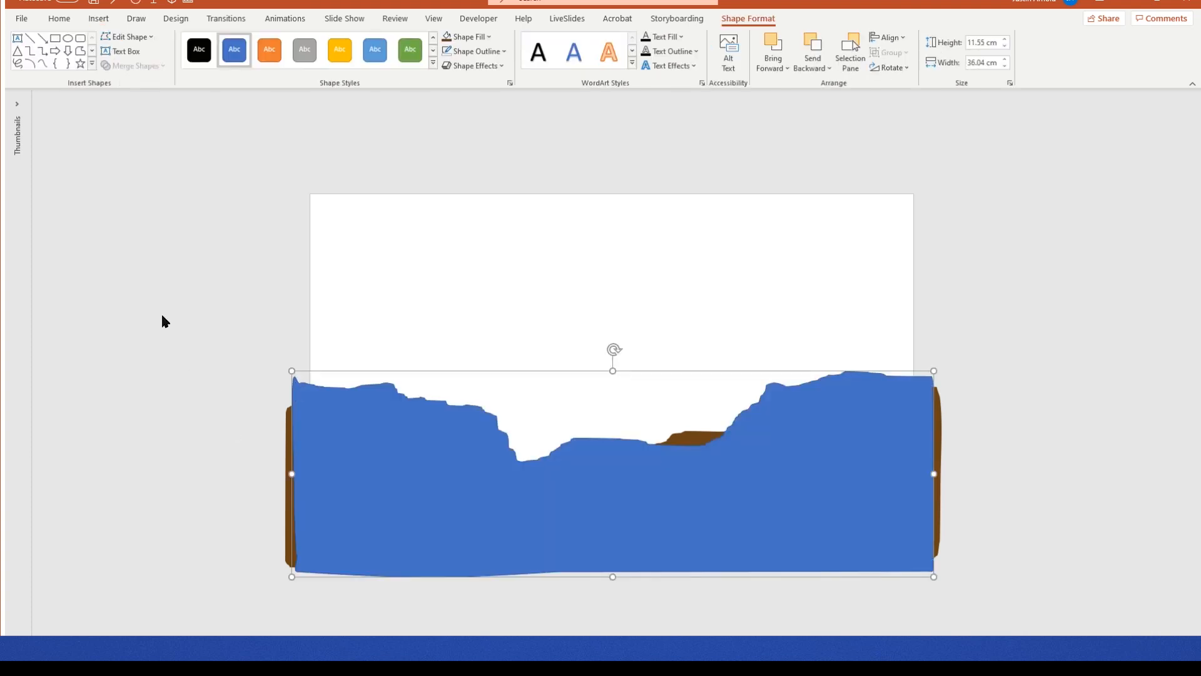
# Step: Remove the second terrain shape's outline and fill it with the same dark brown as the first shape
pyautogui.click(463, 52)
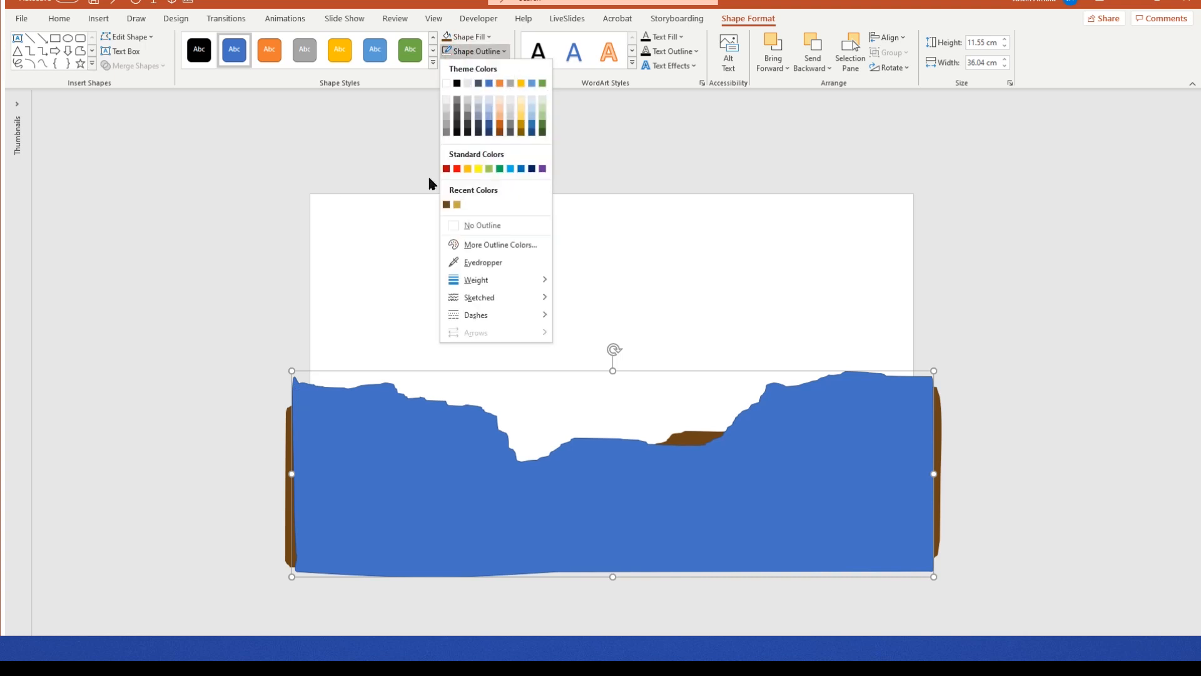
pyautogui.click(484, 229)
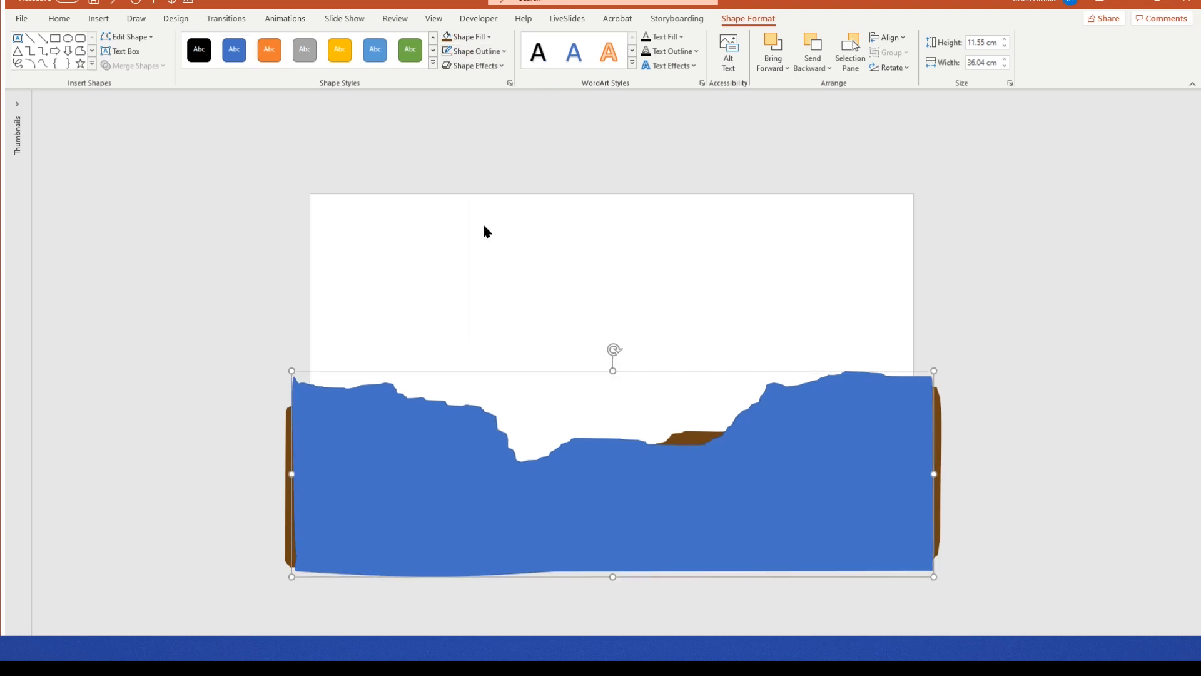
pyautogui.click(446, 39)
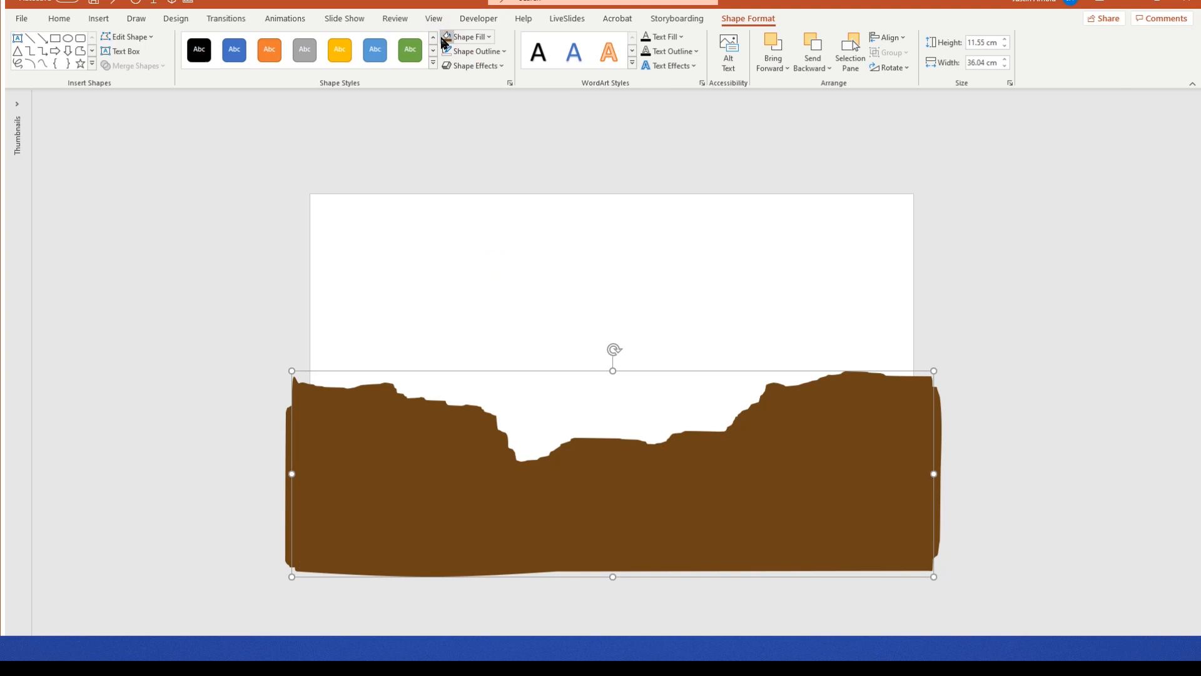
# Step: Set the second terrain shape's fill to a lighter custom brown, RGB 140, 87, 28
pyautogui.click(479, 38)
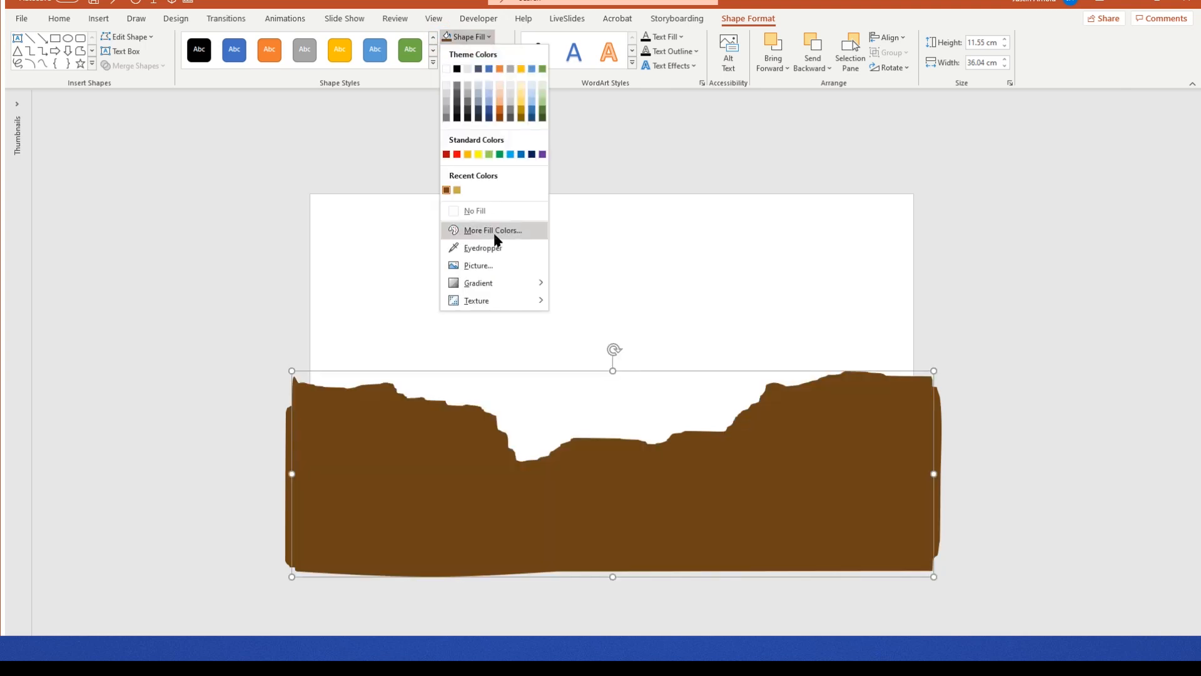
pyautogui.click(494, 233)
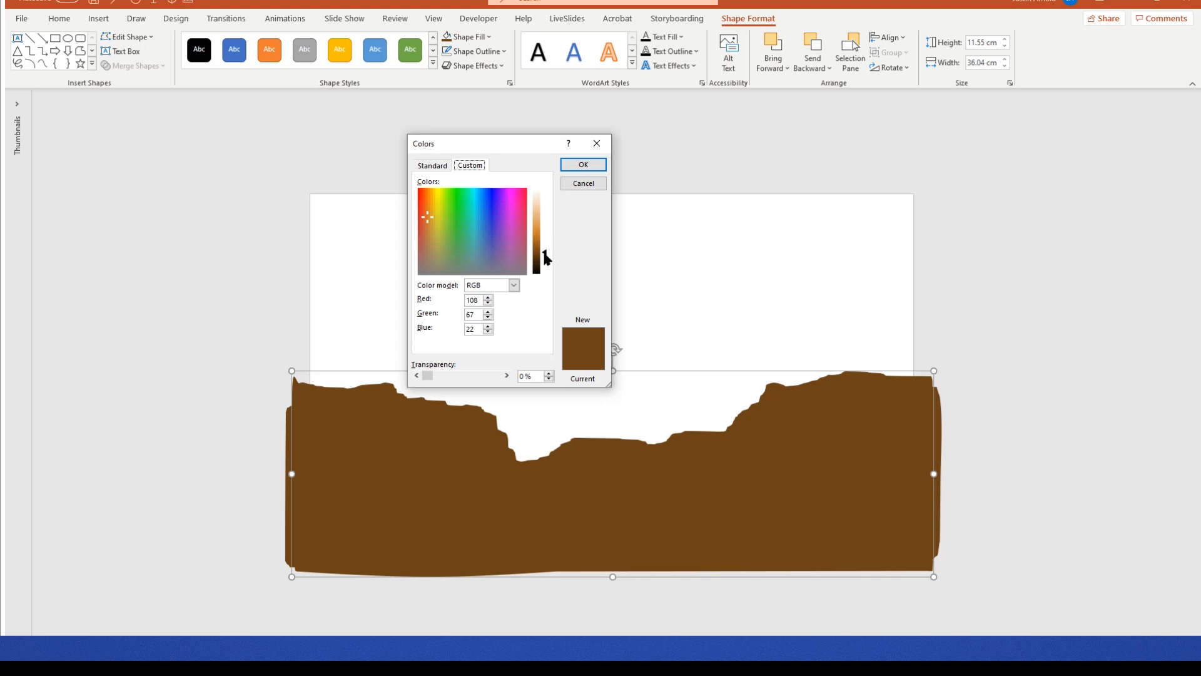
pyautogui.moveTo(546, 256); pyautogui.dragTo(546, 252)
pyautogui.click(586, 165)
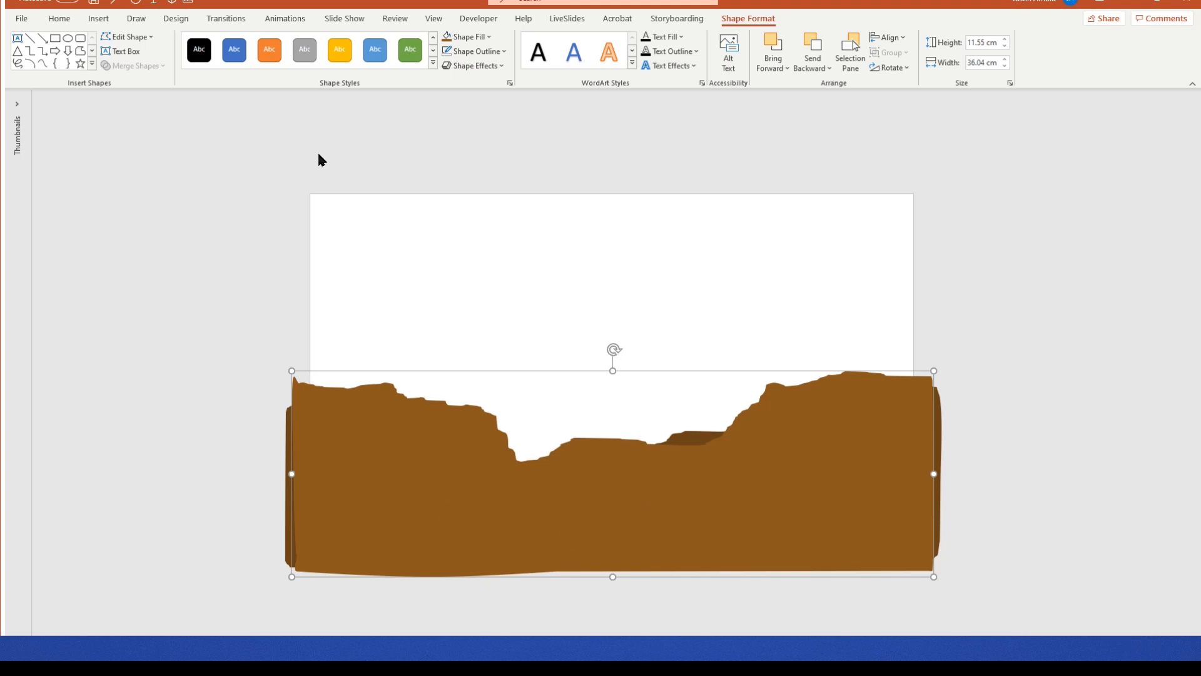
# Step: Use the Selection Pane to move the lighter terrain shape behind the dark one, and preview the slide as a full-screen slide show
pyautogui.click(57, 18)
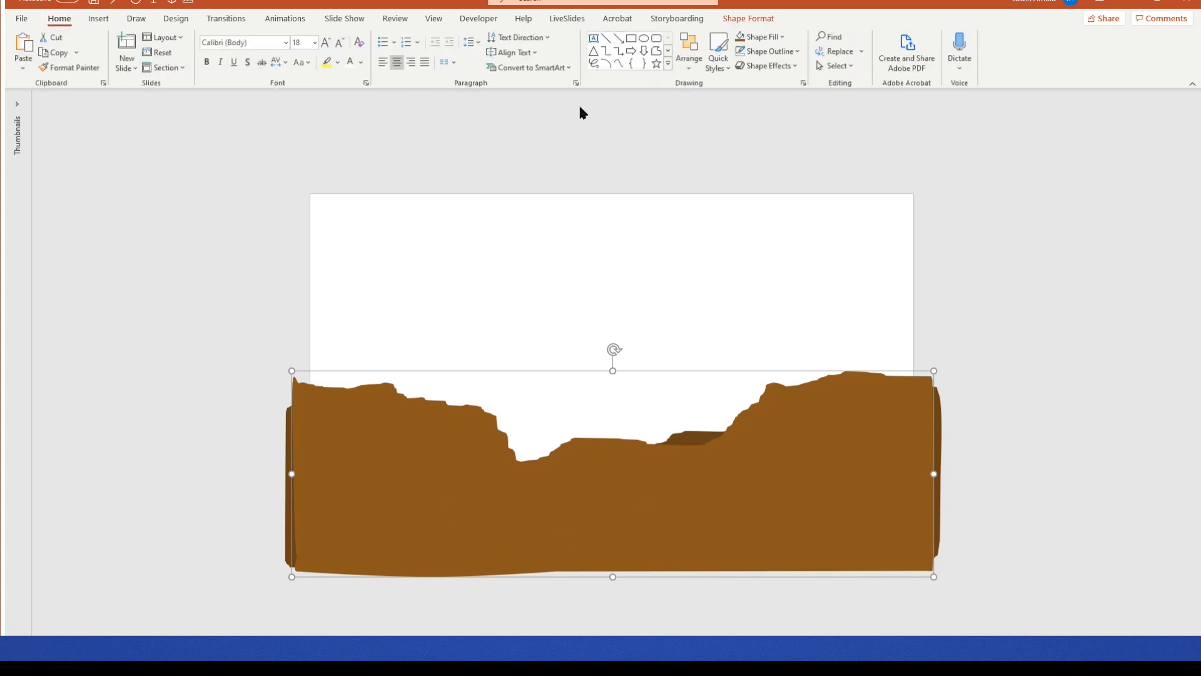
pyautogui.click(843, 66)
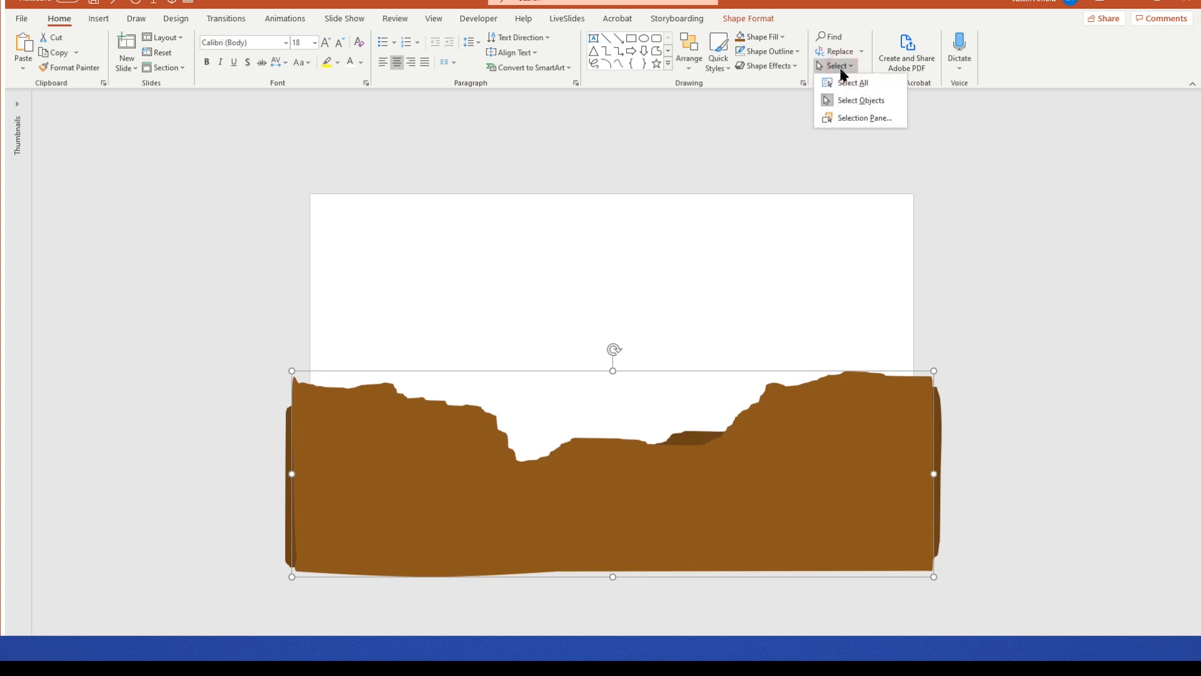
pyautogui.click(865, 118)
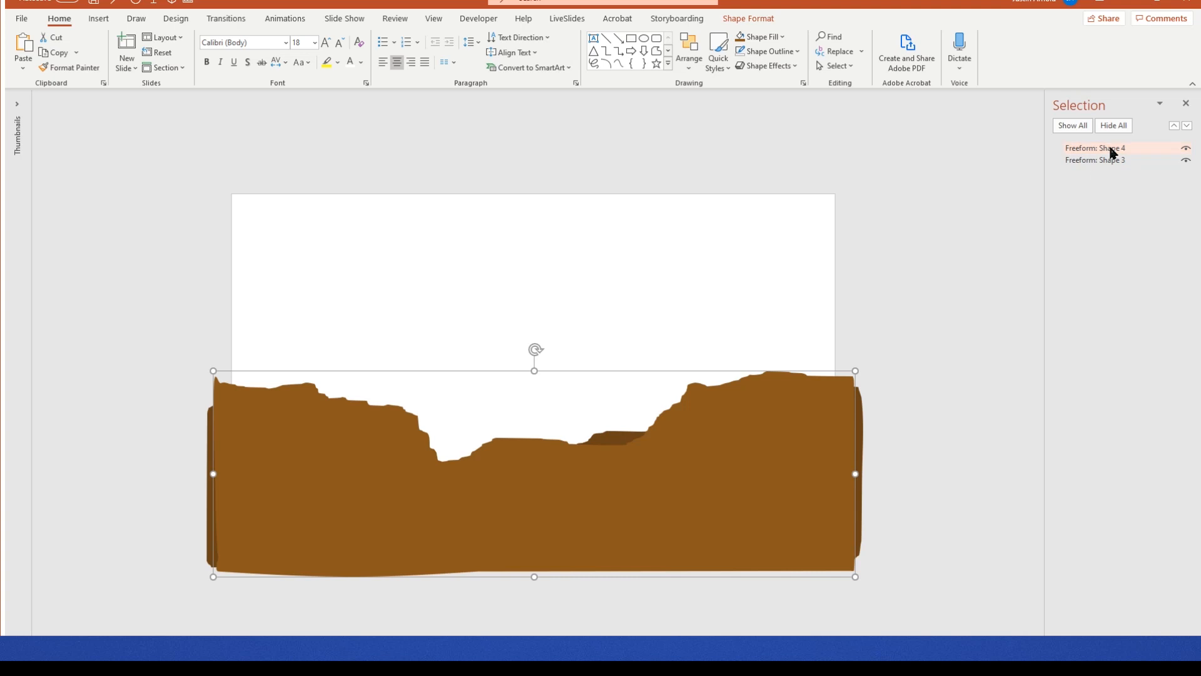
pyautogui.moveTo(1110, 149); pyautogui.dragTo(1109, 166)
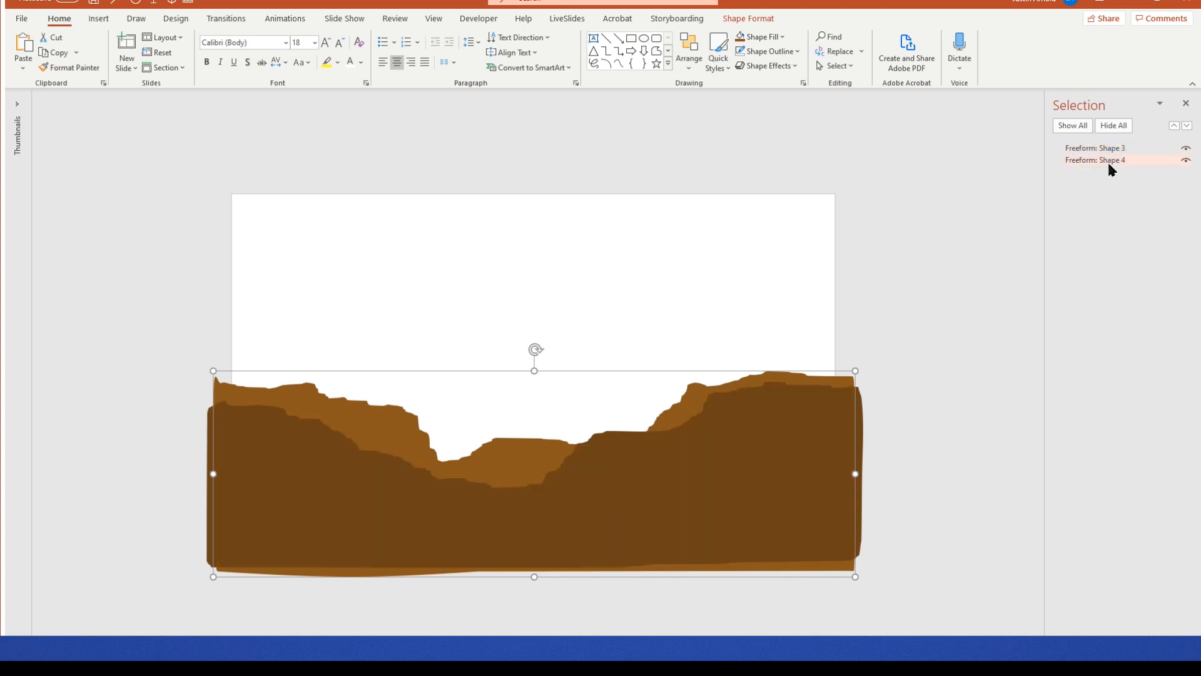
pyautogui.click(940, 260)
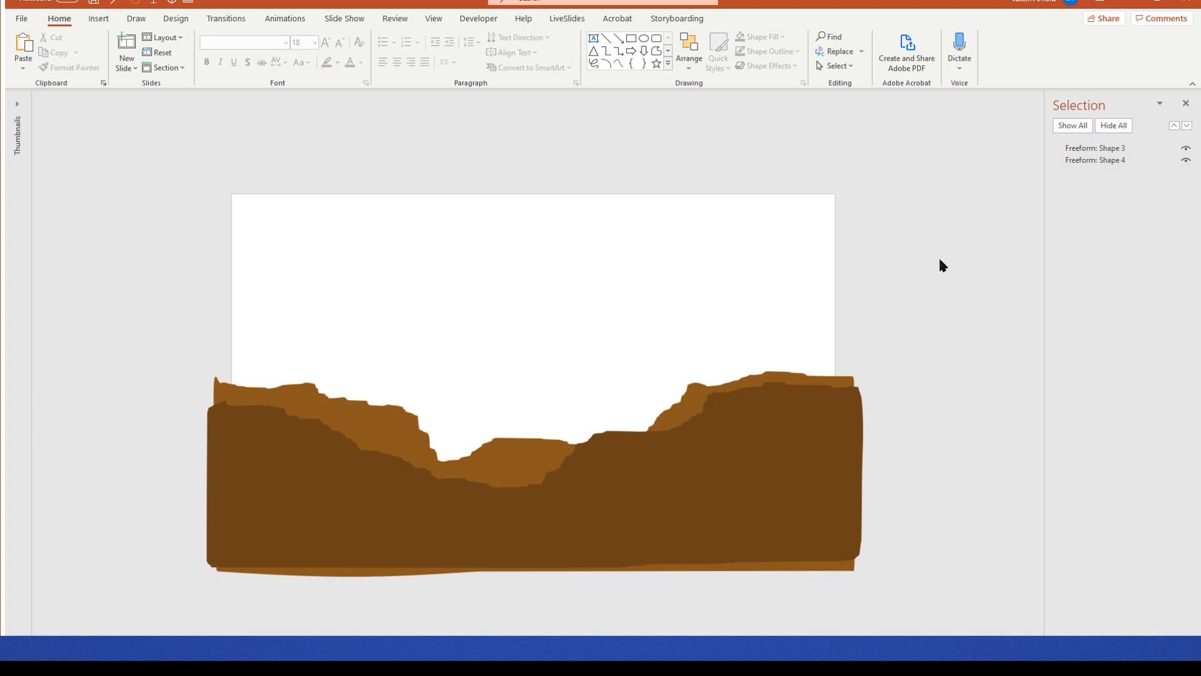
pyautogui.press('F5')
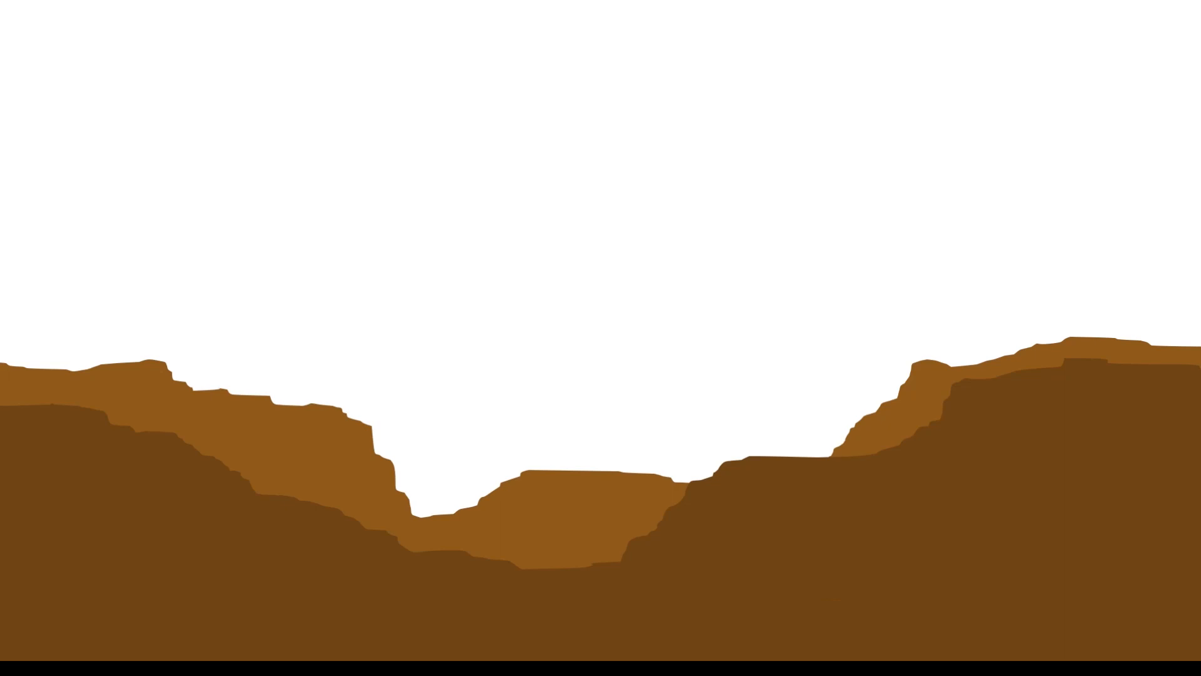
pyautogui.press('Escape')
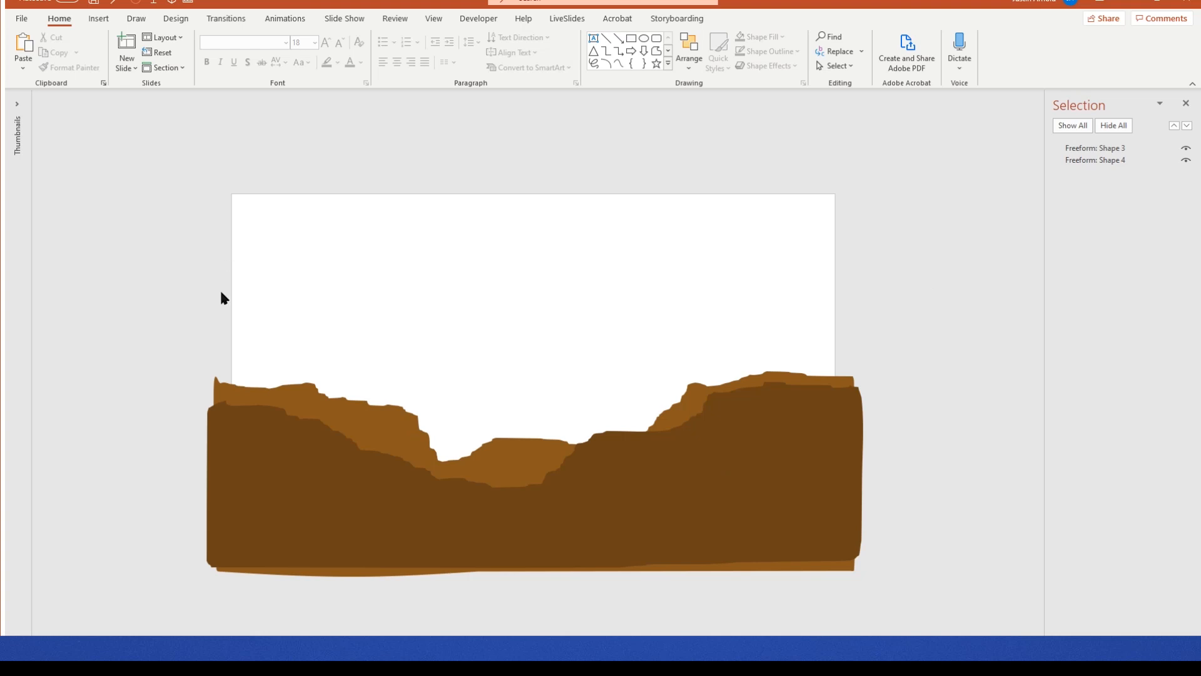
# Step: Draw a third closed freeform terrain shape over the existing ones, about 13.2 cm high and 38 cm wide, with a higher ridge line
pyautogui.click(98, 19)
pyautogui.click(238, 56)
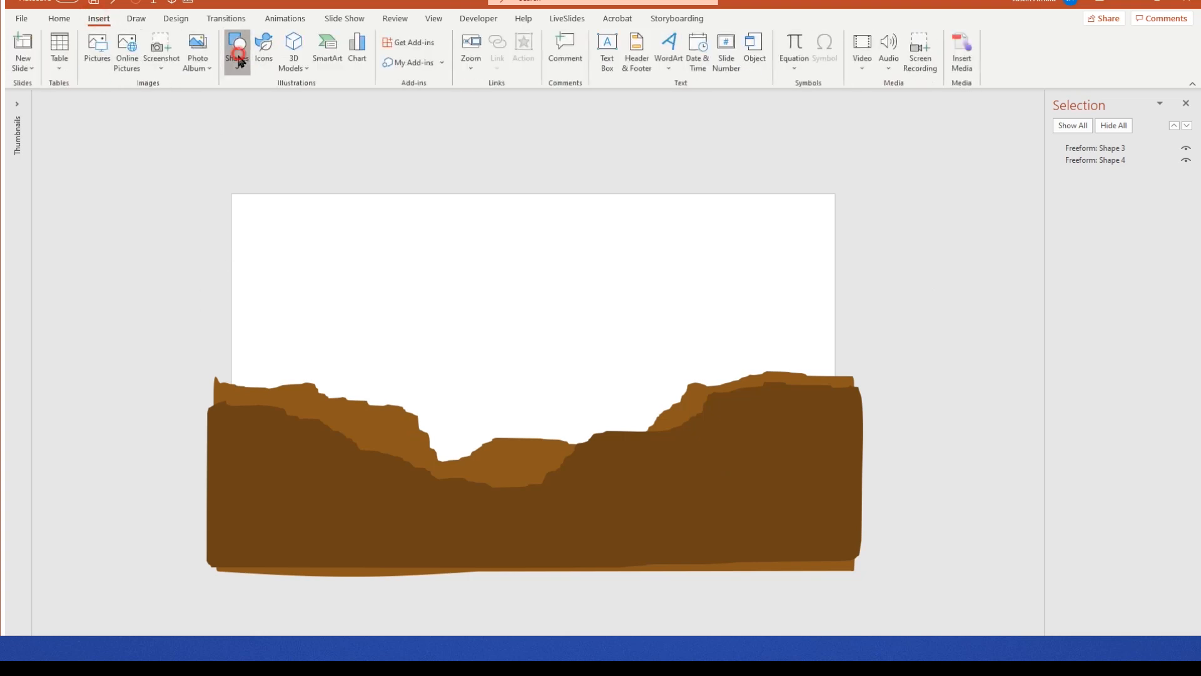
pyautogui.click(371, 149)
pyautogui.moveTo(218, 367)
pyautogui.mouseDown()
pyautogui.moveTo(286, 350)
pyautogui.moveTo(512, 422)
pyautogui.moveTo(611, 413)
pyautogui.moveTo(776, 362)
pyautogui.moveTo(837, 359)
pyautogui.moveTo(855, 391)
pyautogui.moveTo(876, 563)
pyautogui.moveTo(265, 579)
pyautogui.moveTo(216, 546)
pyautogui.moveTo(201, 394)
pyautogui.moveTo(221, 358)
pyautogui.mouseUp()
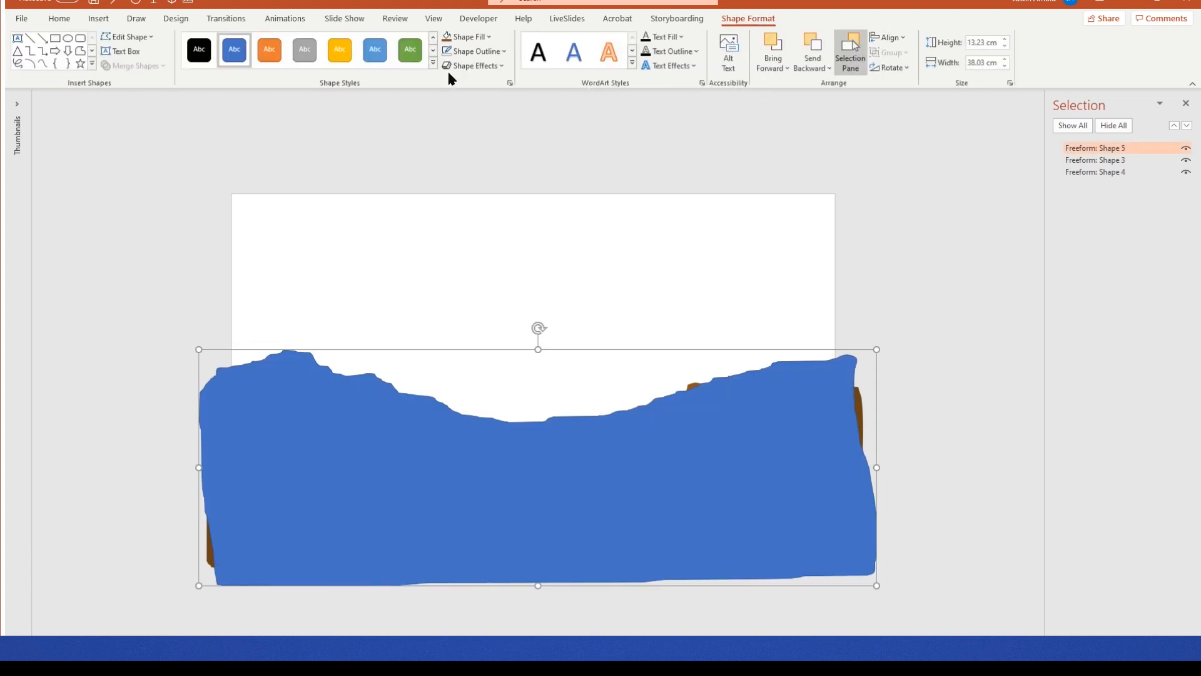
# Step: Give the third terrain shape an outline-free custom brown fill, RGB 182, 112, 36, and place it behind the other two shapes
pyautogui.click(446, 38)
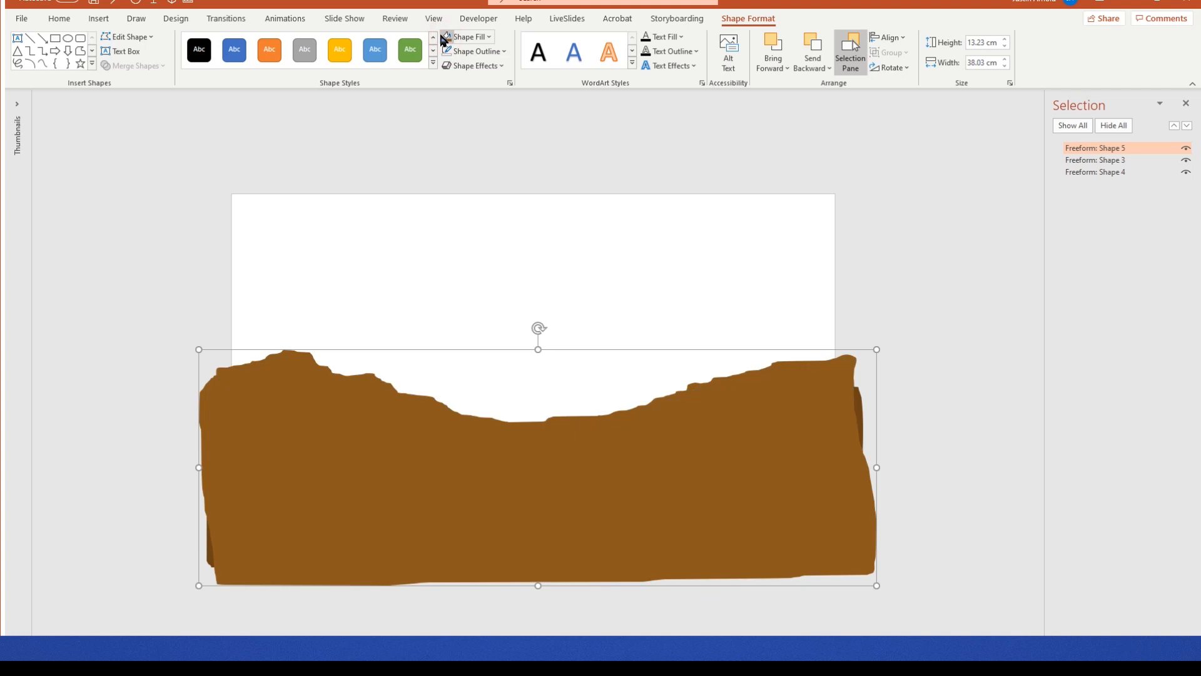
pyautogui.click(473, 37)
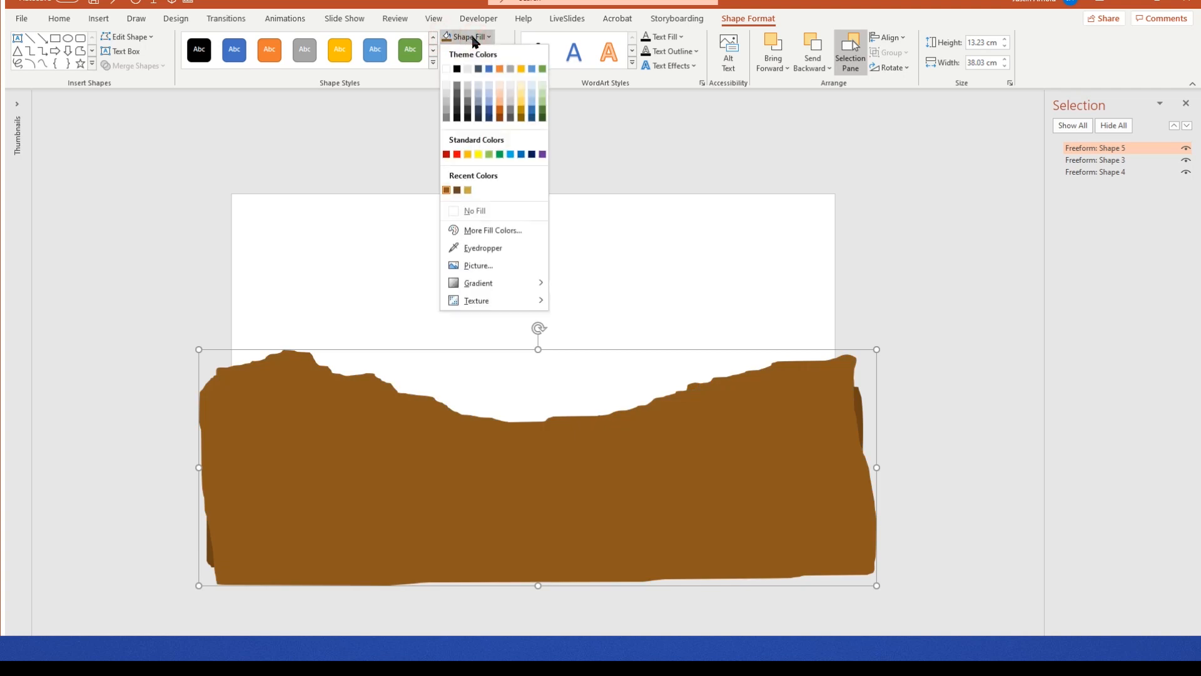
pyautogui.click(504, 230)
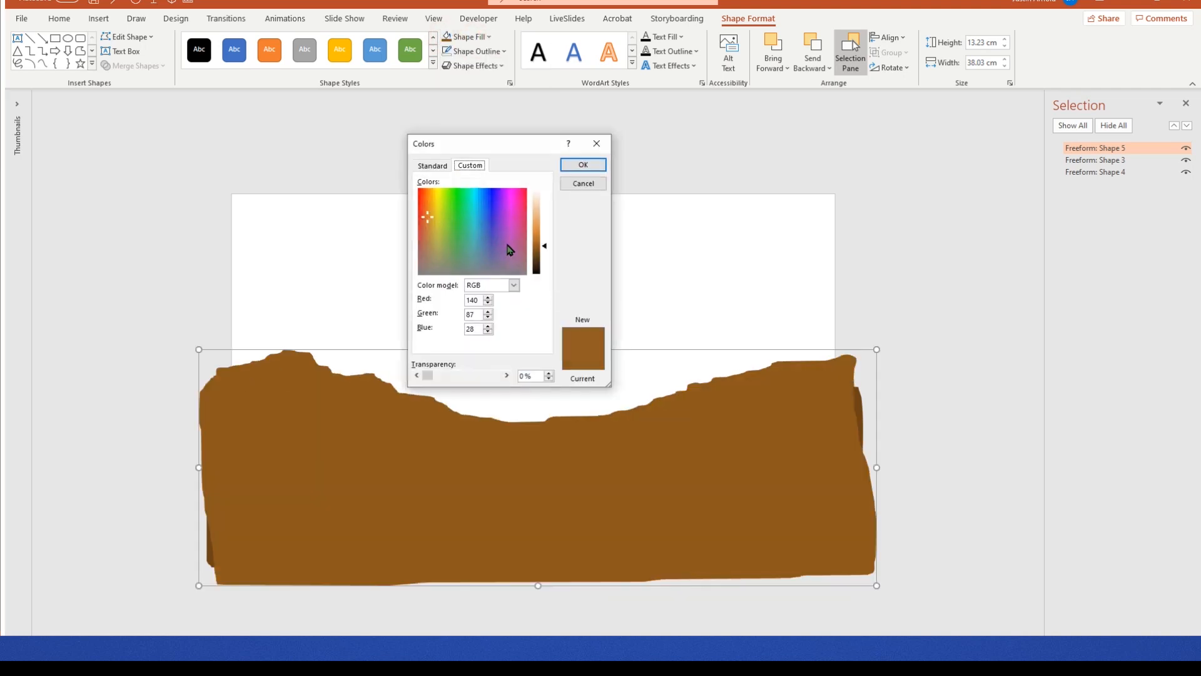
pyautogui.moveTo(541, 252); pyautogui.dragTo(546, 244)
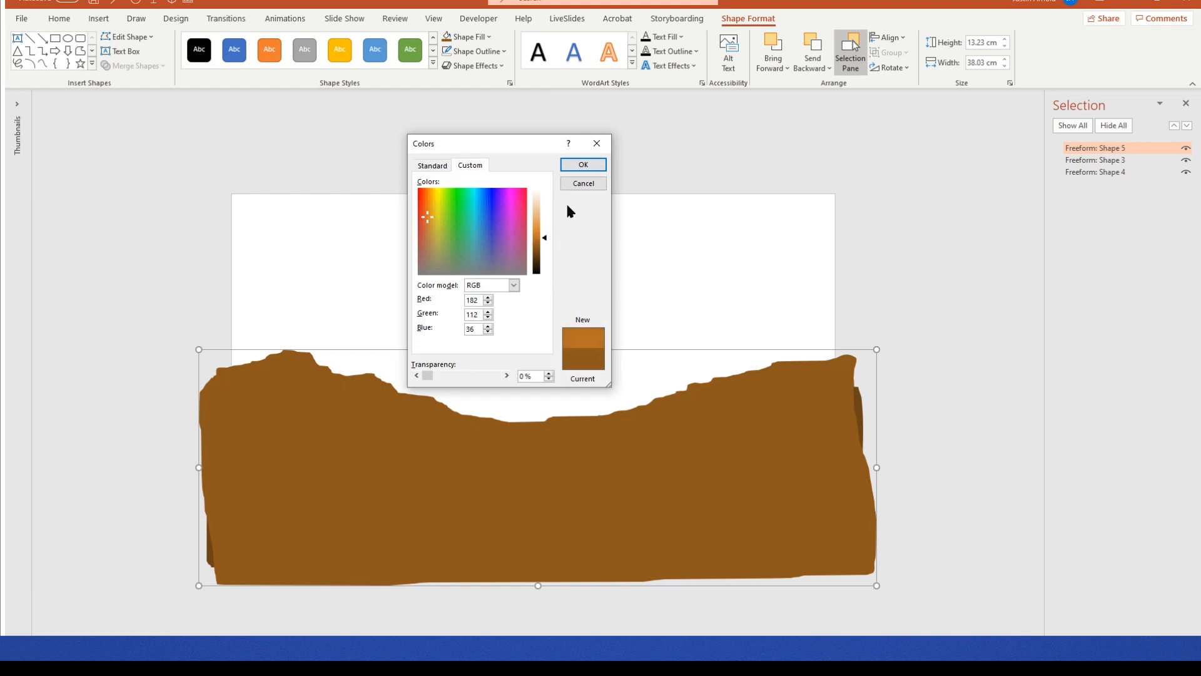
pyautogui.click(583, 164)
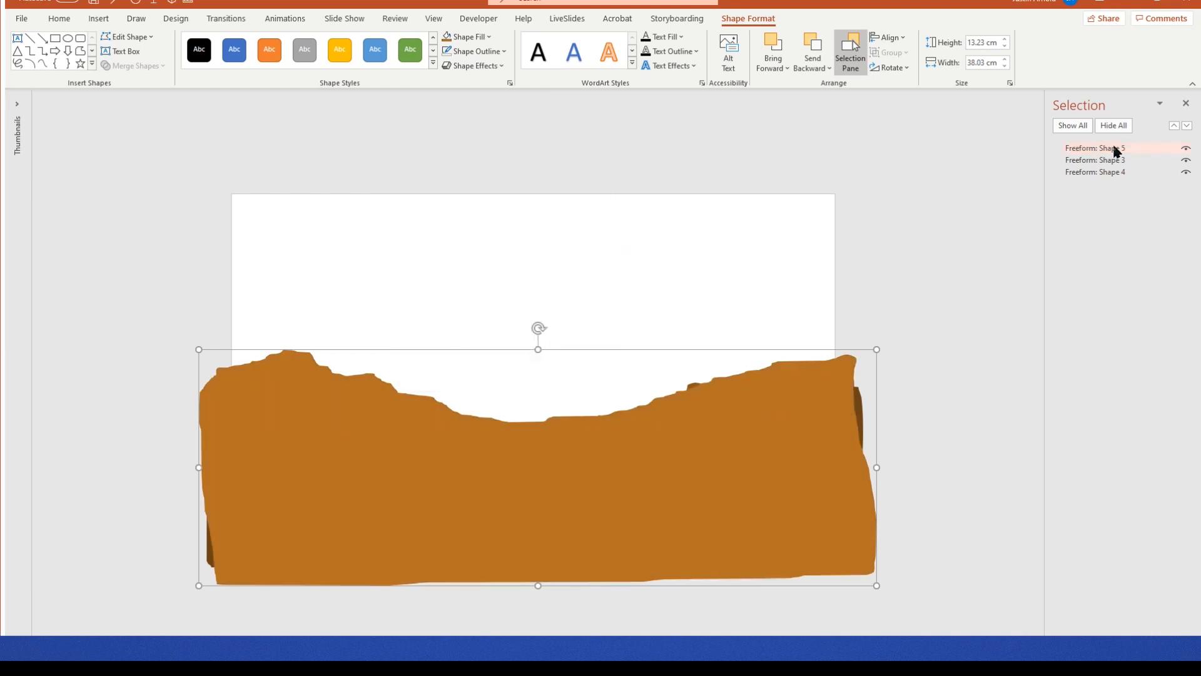
pyautogui.moveTo(1095, 153); pyautogui.dragTo(1091, 173)
pyautogui.click(951, 224)
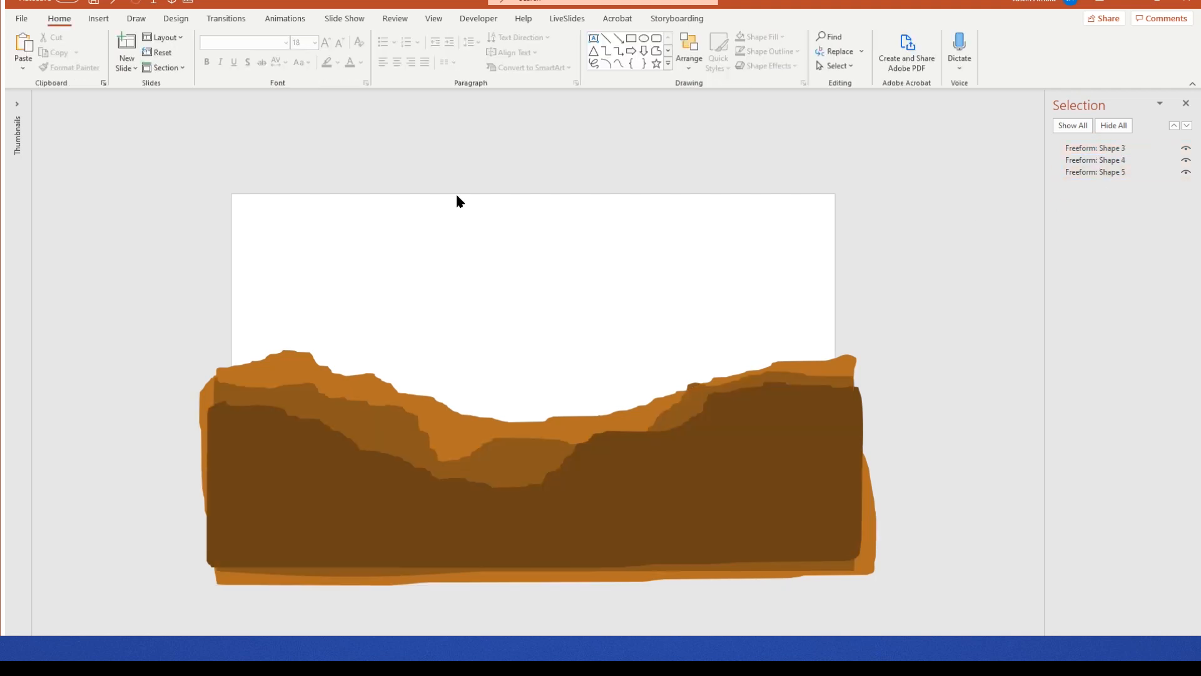
# Step: Draw a fourth closed freeform terrain shape, about 15.1 cm high and 38.9 cm wide, with its ridge above the third layer
pyautogui.click(102, 18)
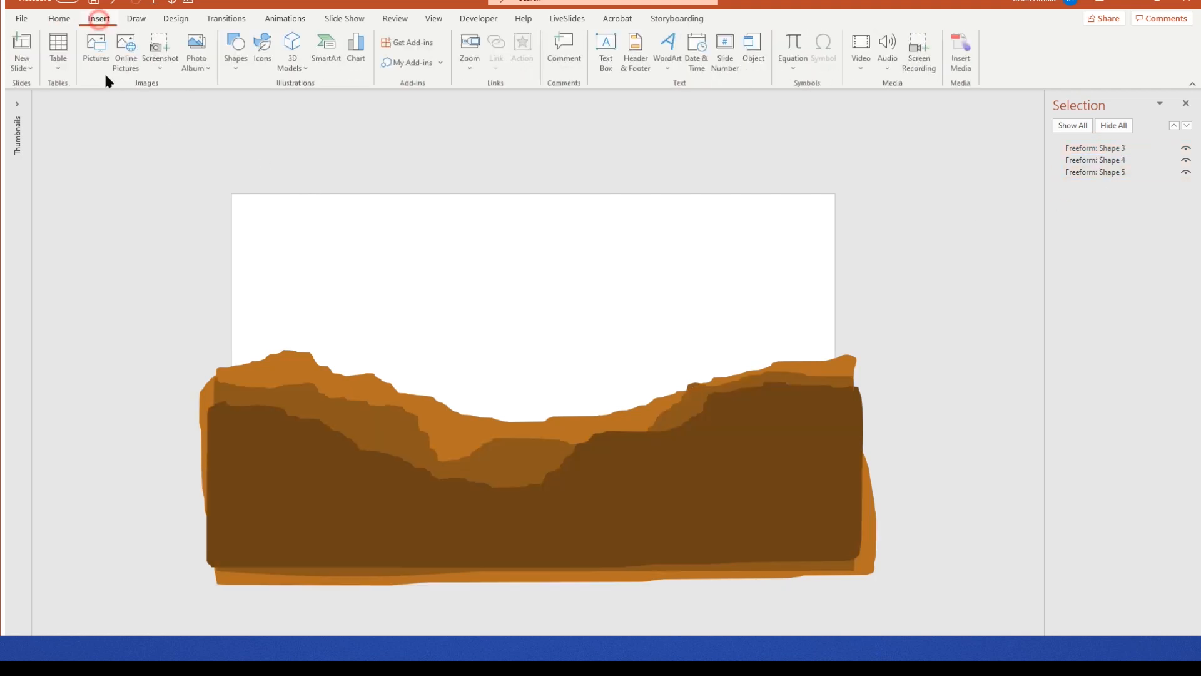
pyautogui.click(237, 47)
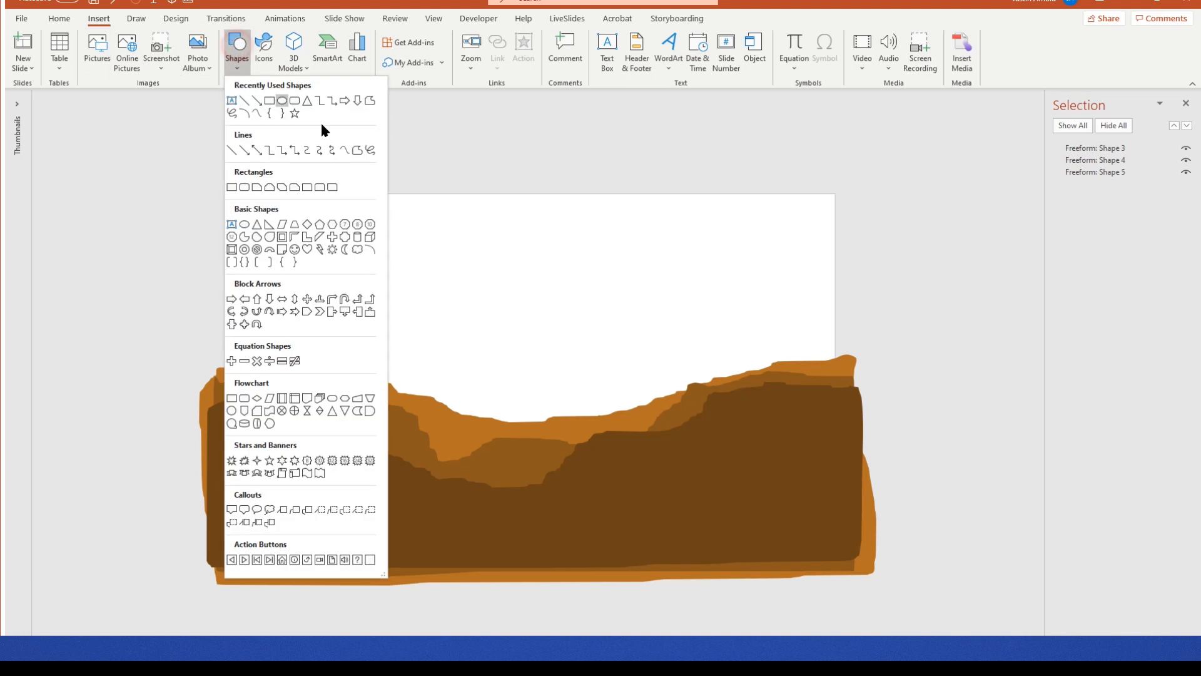
pyautogui.click(371, 150)
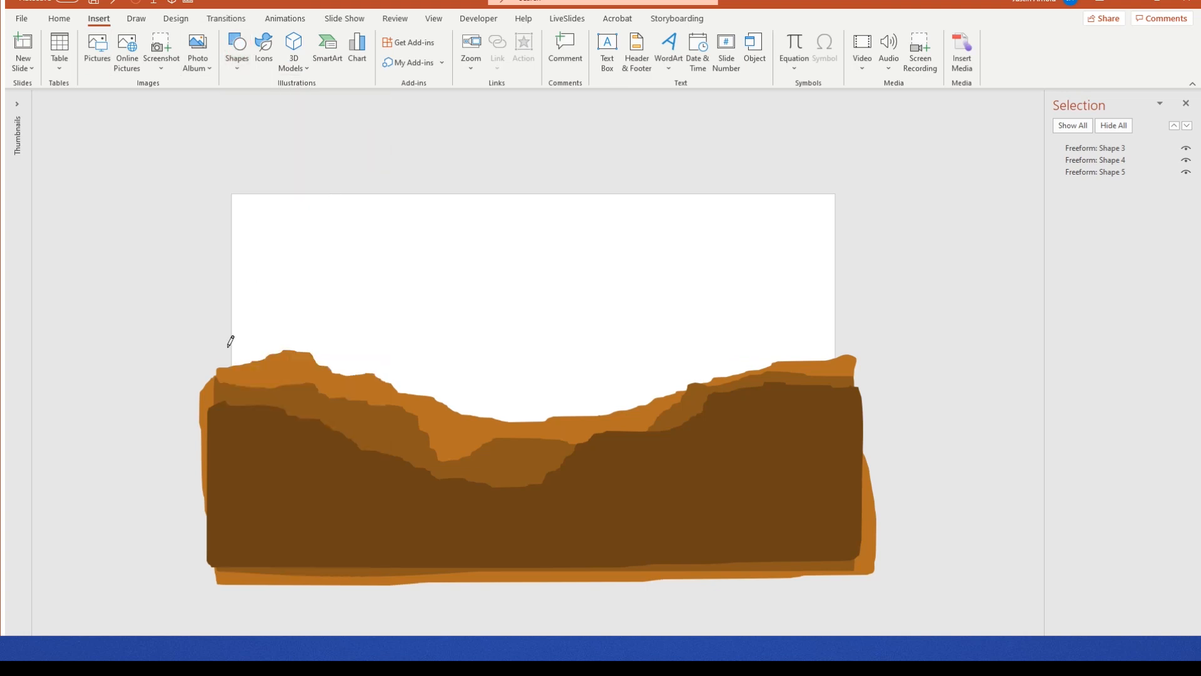
pyautogui.moveTo(228, 346)
pyautogui.mouseDown()
pyautogui.moveTo(304, 351)
pyautogui.moveTo(510, 401)
pyautogui.moveTo(679, 384)
pyautogui.moveTo(785, 327)
pyautogui.moveTo(845, 342)
pyautogui.moveTo(878, 457)
pyautogui.moveTo(755, 584)
pyautogui.moveTo(303, 584)
pyautogui.moveTo(188, 510)
pyautogui.moveTo(207, 376)
pyautogui.moveTo(225, 346)
pyautogui.mouseUp()
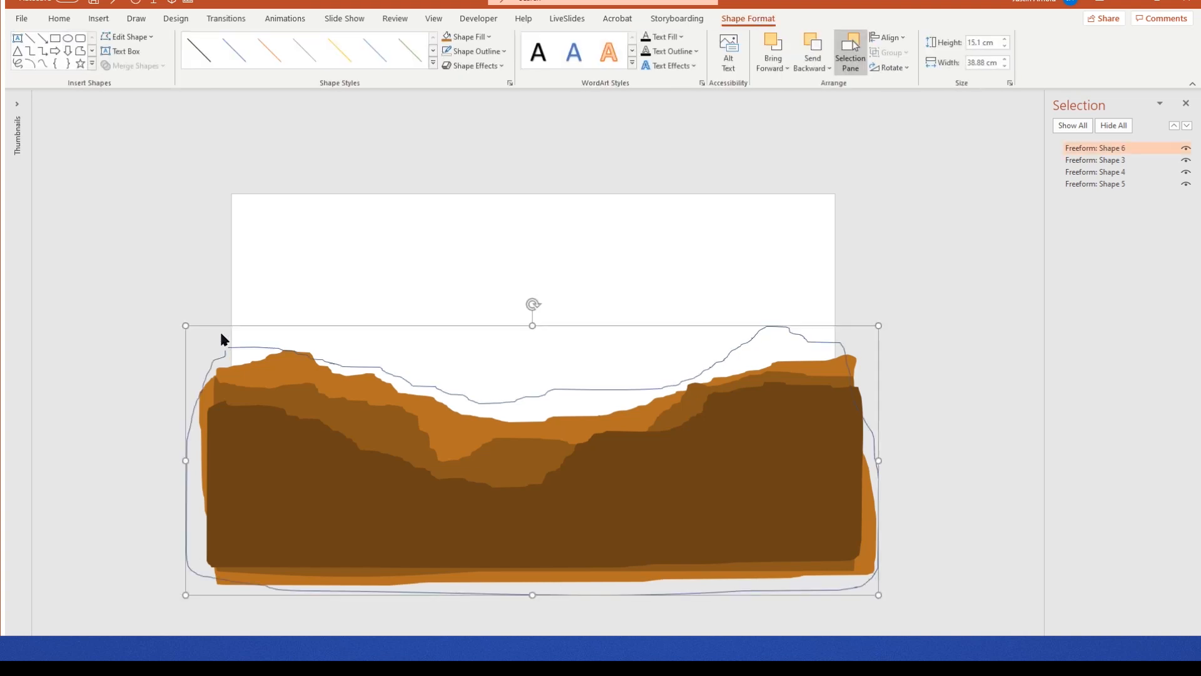
# Step: Give the fourth terrain shape an outline-free light orange-brown fill, RGB 216, 140, 56, and place it behind the other layers
pyautogui.click(448, 39)
pyautogui.click(489, 37)
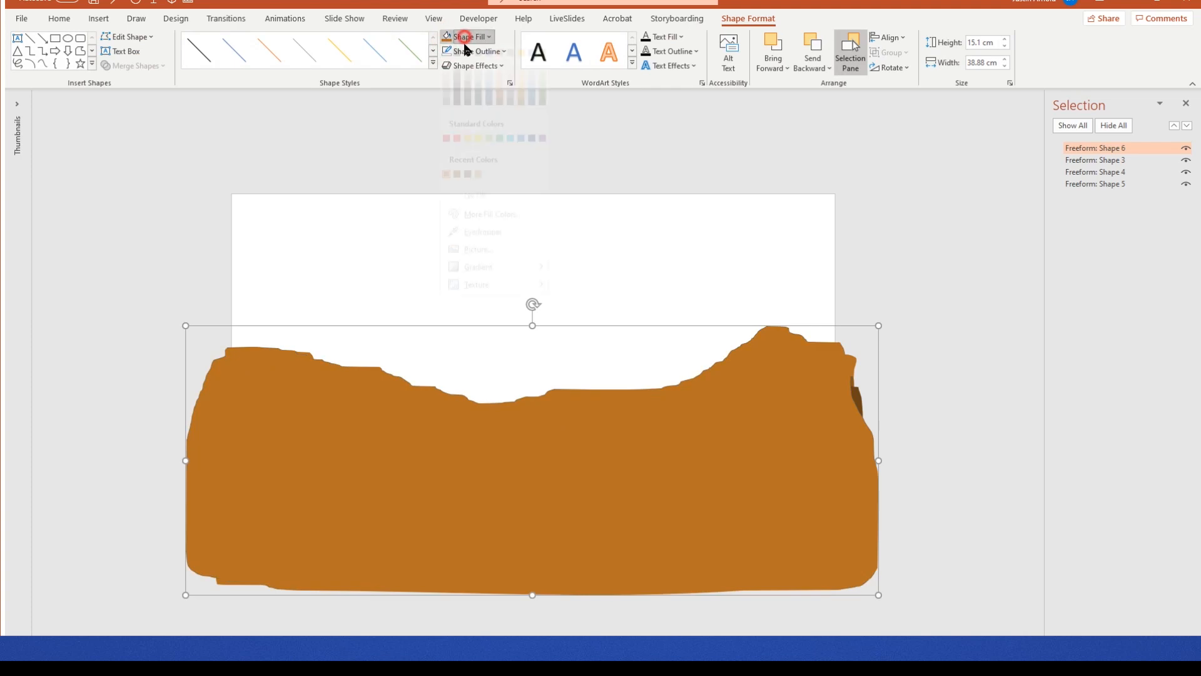
pyautogui.click(492, 232)
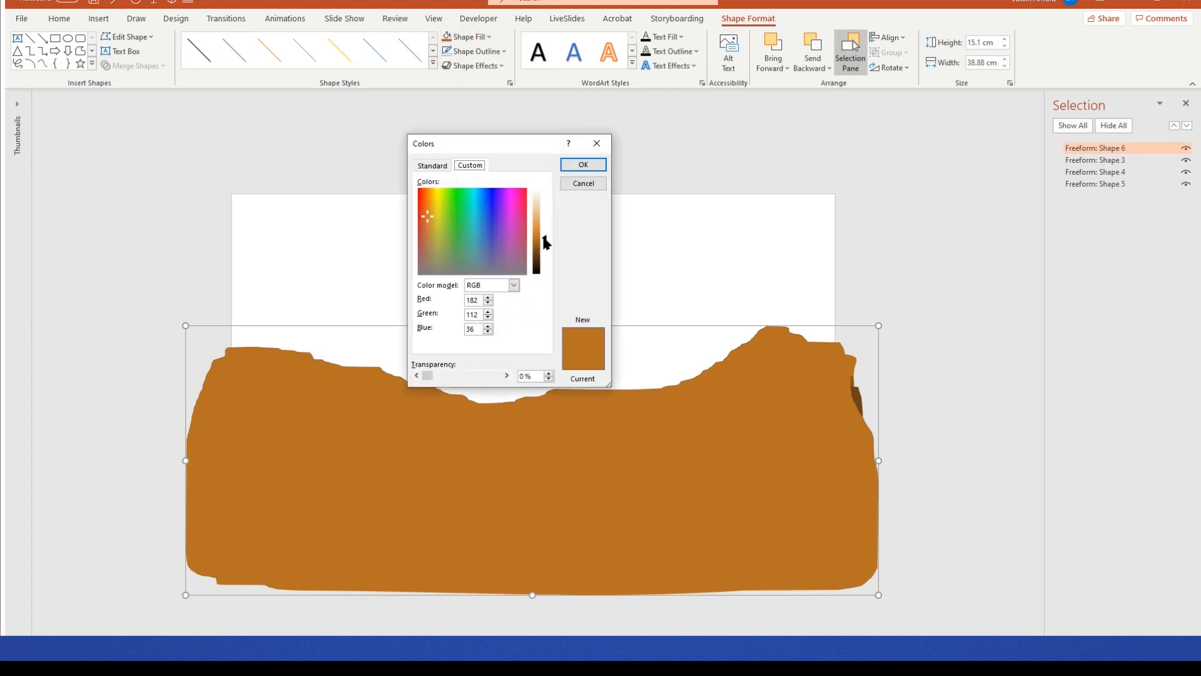
pyautogui.moveTo(545, 243); pyautogui.dragTo(547, 235)
pyautogui.click(580, 166)
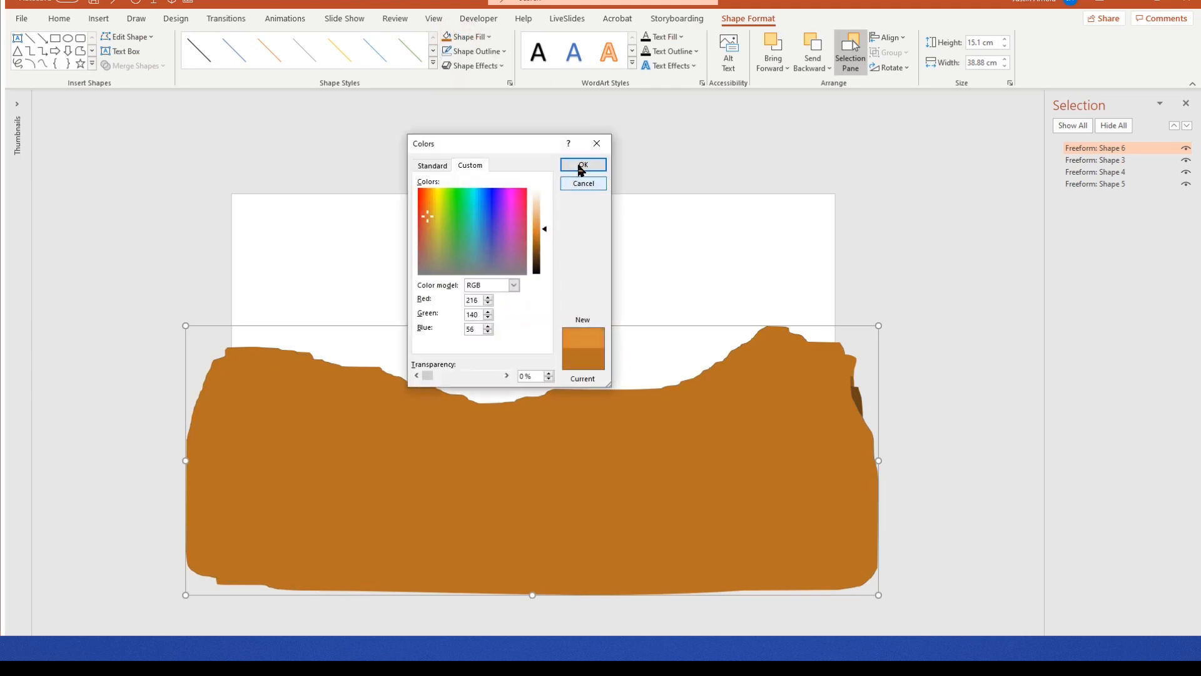
pyautogui.moveTo(1113, 150); pyautogui.dragTo(1103, 195)
pyautogui.click(938, 223)
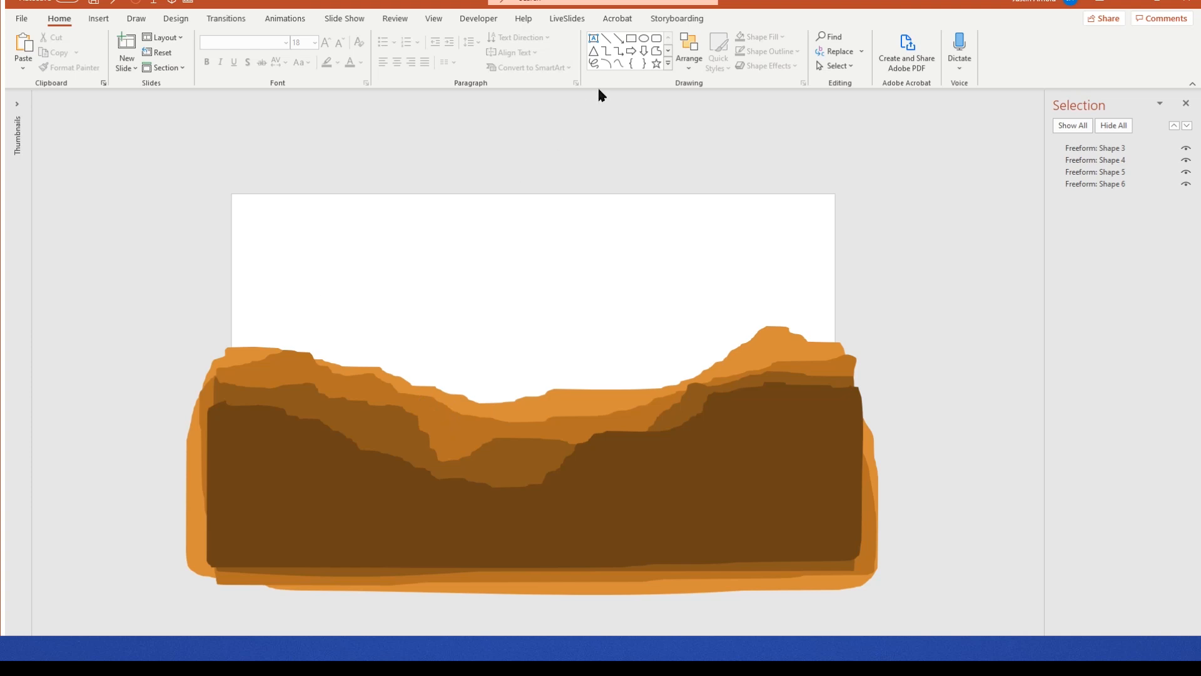
# Step: Draw a fifth closed freeform shape, about 22.5 cm high and 40.4 cm wide, with a tall mountain peak on the right side
pyautogui.click(99, 18)
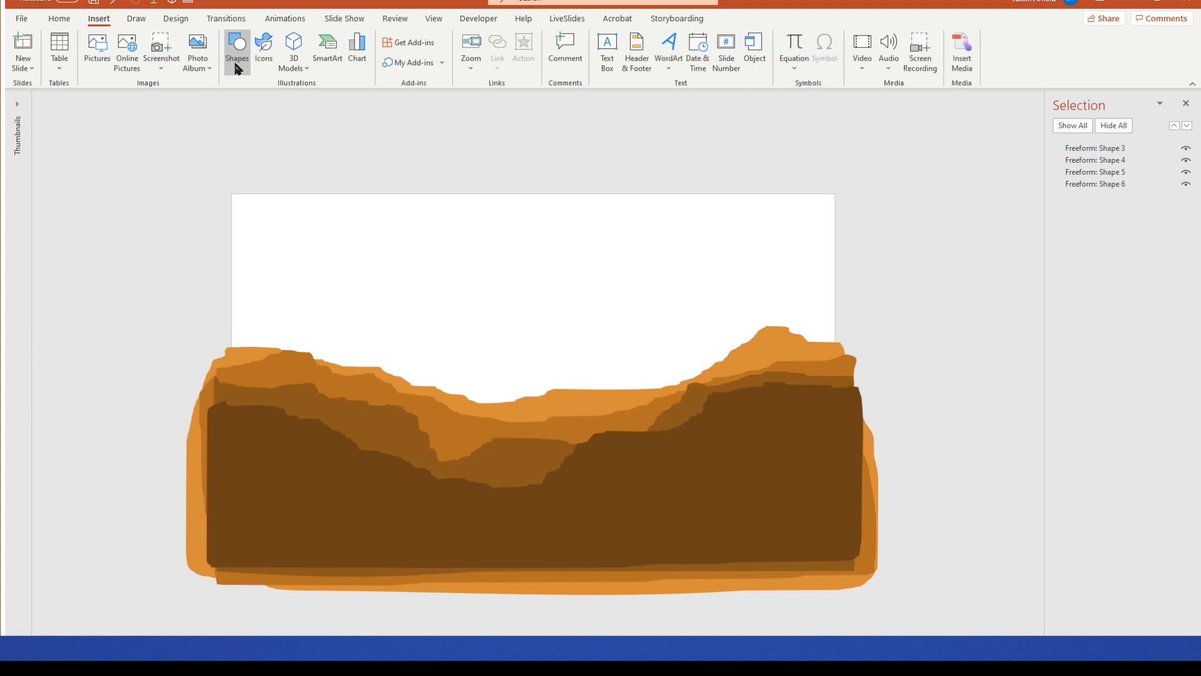
pyautogui.click(238, 60)
pyautogui.click(370, 150)
pyautogui.moveTo(222, 344)
pyautogui.mouseDown()
pyautogui.moveTo(398, 345)
pyautogui.moveTo(450, 369)
pyautogui.moveTo(532, 321)
pyautogui.moveTo(573, 351)
pyautogui.moveTo(662, 221)
pyautogui.moveTo(720, 269)
pyautogui.moveTo(808, 272)
pyautogui.moveTo(861, 303)
pyautogui.moveTo(866, 520)
pyautogui.moveTo(569, 610)
pyautogui.moveTo(160, 589)
pyautogui.moveTo(212, 344)
pyautogui.mouseUp()
# Step: Give the mountain shape an outline-free pale tan fill, RGB 228, 177, 120, and place it behind all the other layers
pyautogui.click(443, 52)
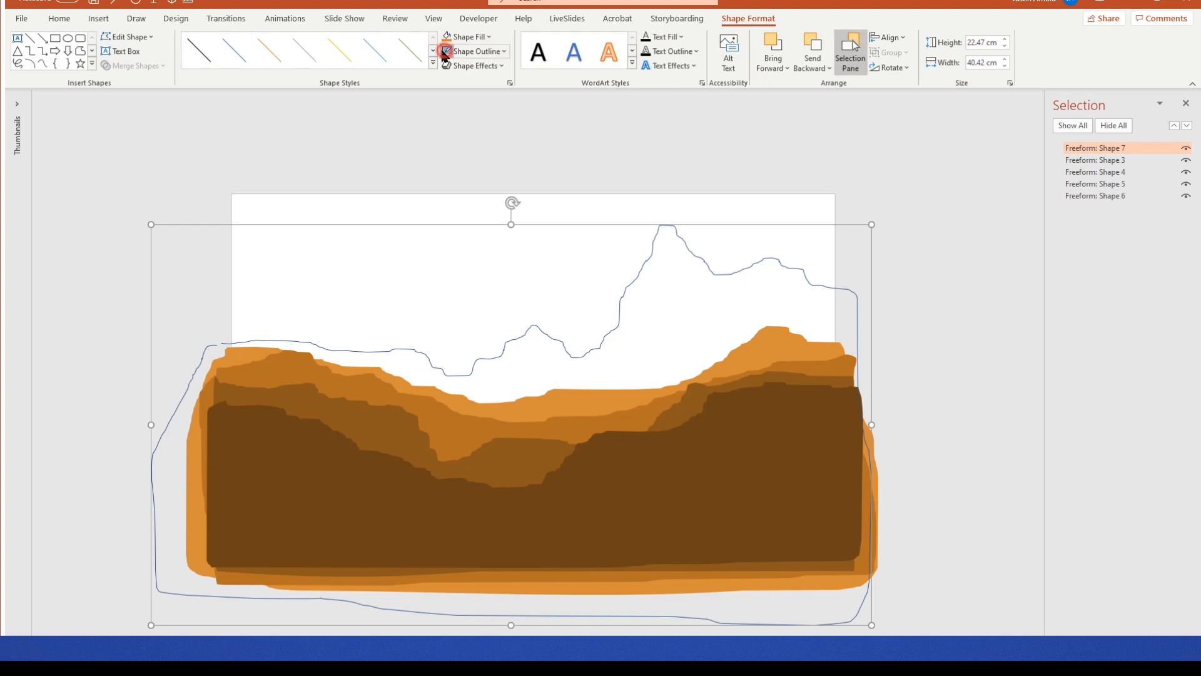
pyautogui.click(445, 37)
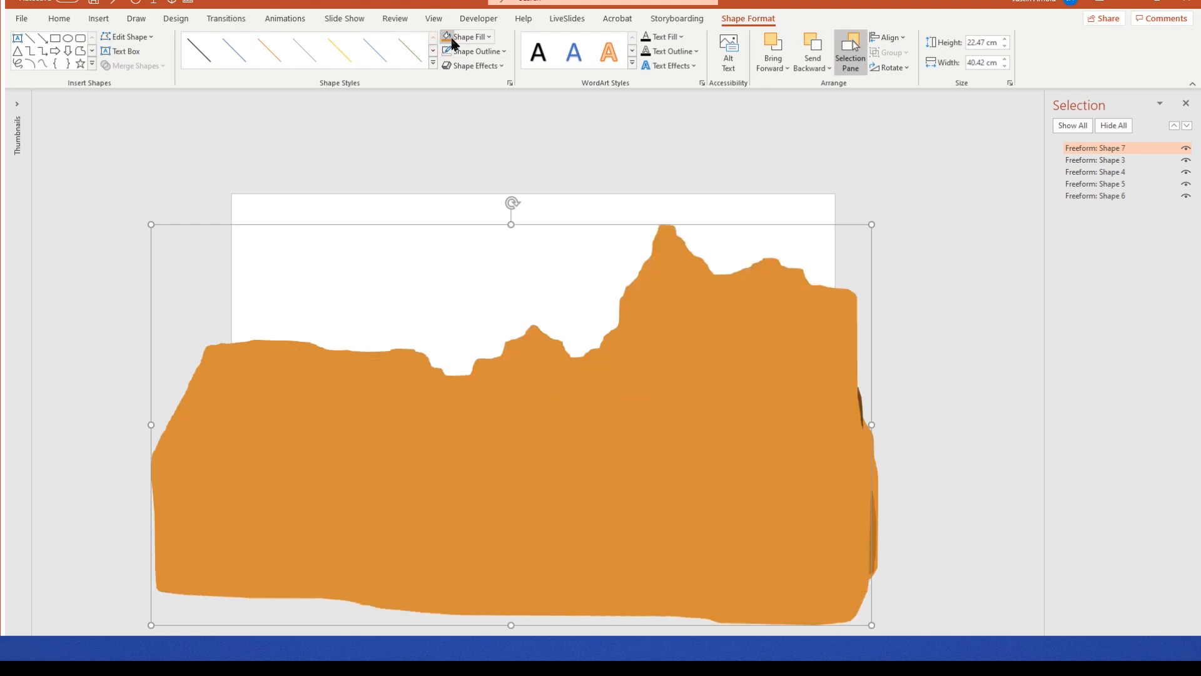
pyautogui.click(489, 37)
pyautogui.click(482, 231)
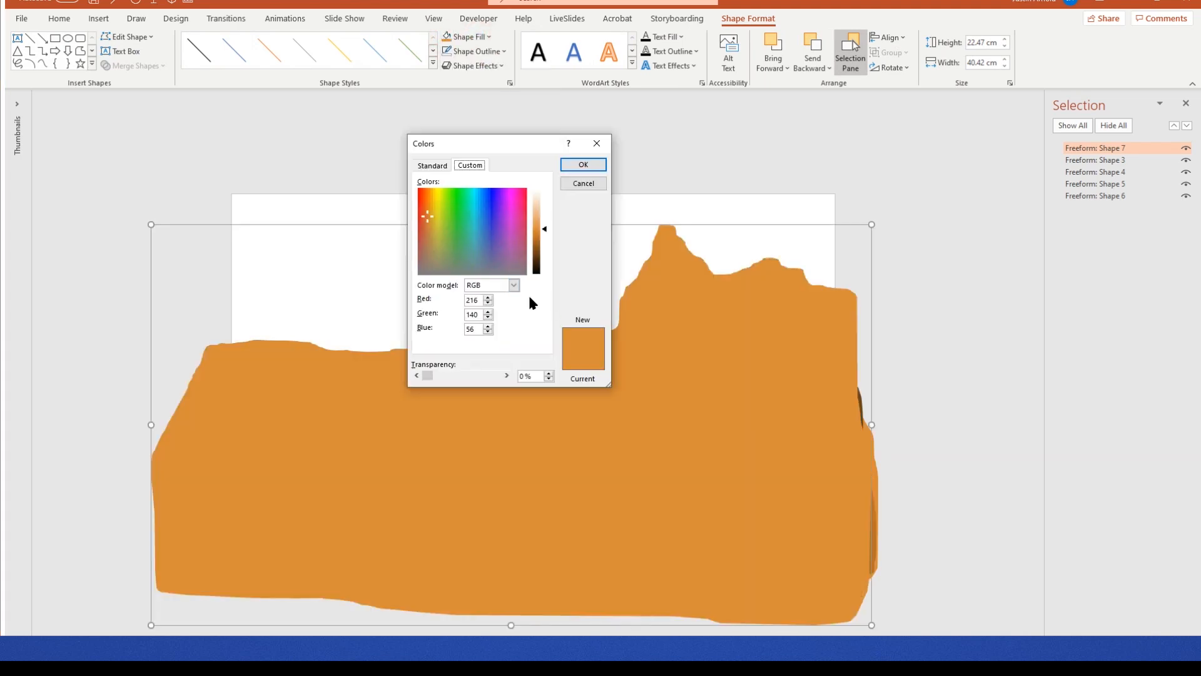
pyautogui.moveTo(544, 229); pyautogui.dragTo(546, 221)
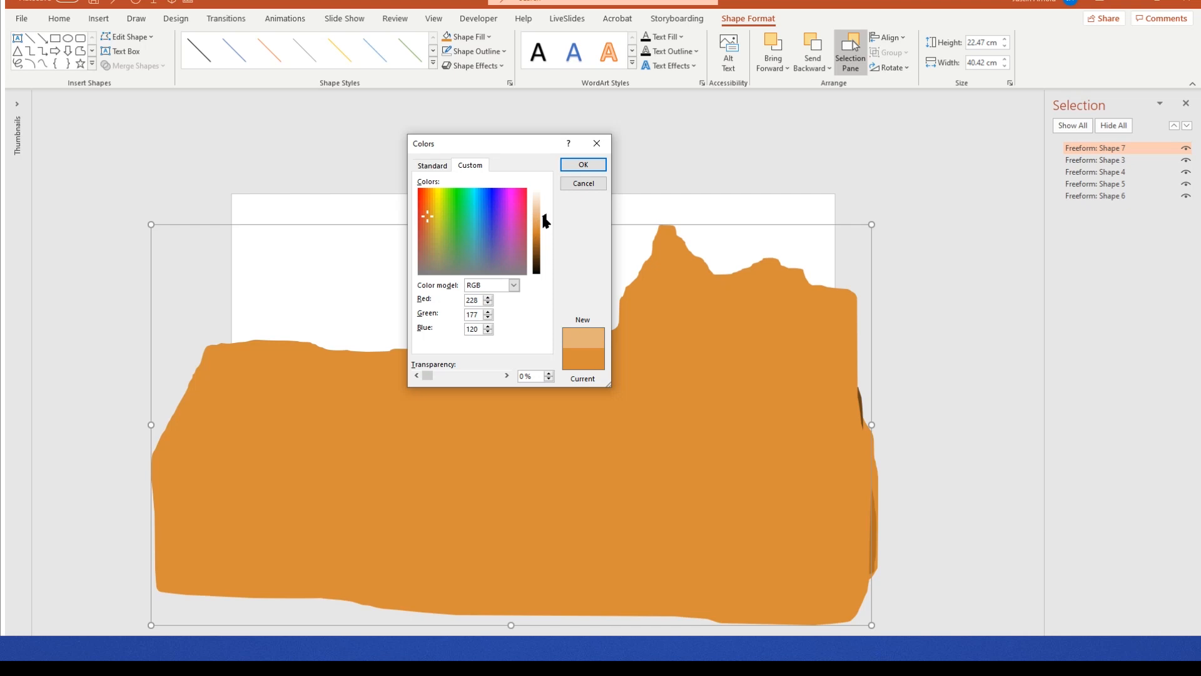
pyautogui.click(569, 165)
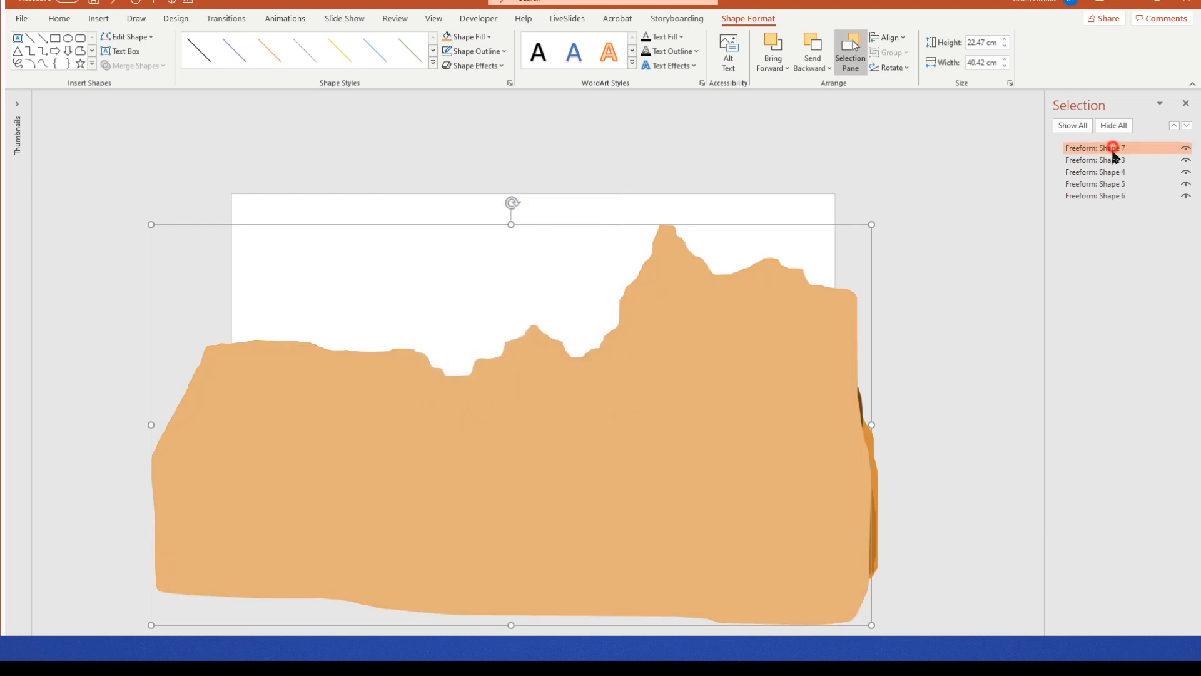
pyautogui.moveTo(1112, 149); pyautogui.dragTo(1117, 201)
pyautogui.click(901, 200)
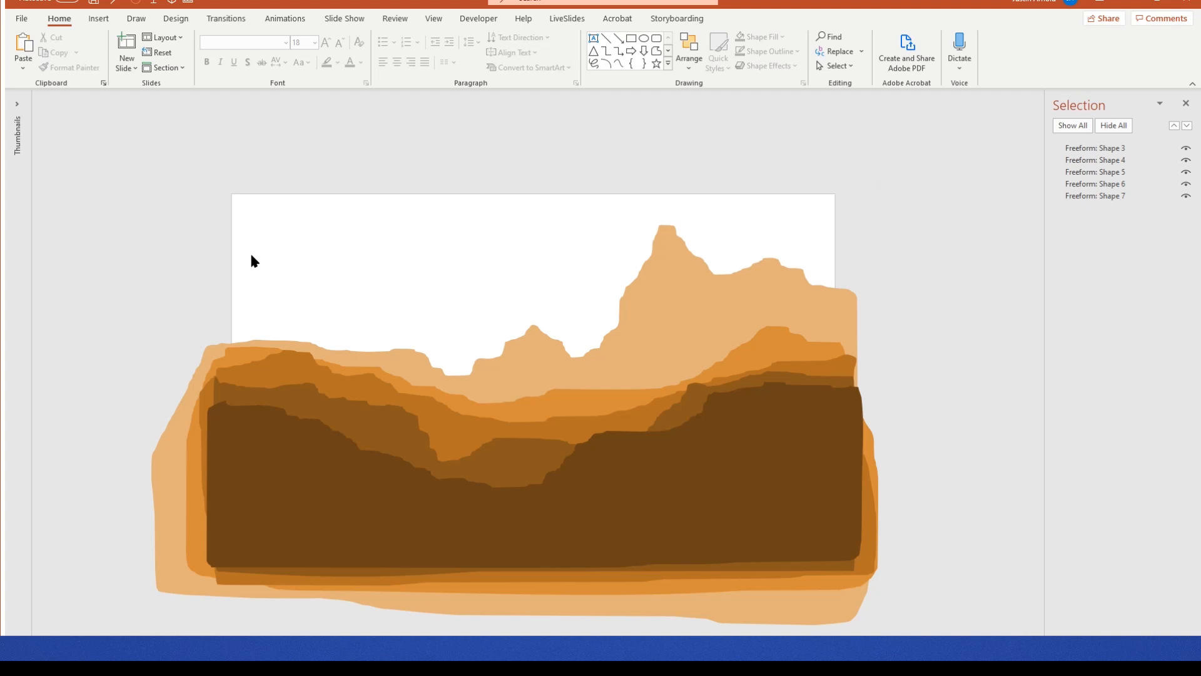
pyautogui.rightClick(321, 249)
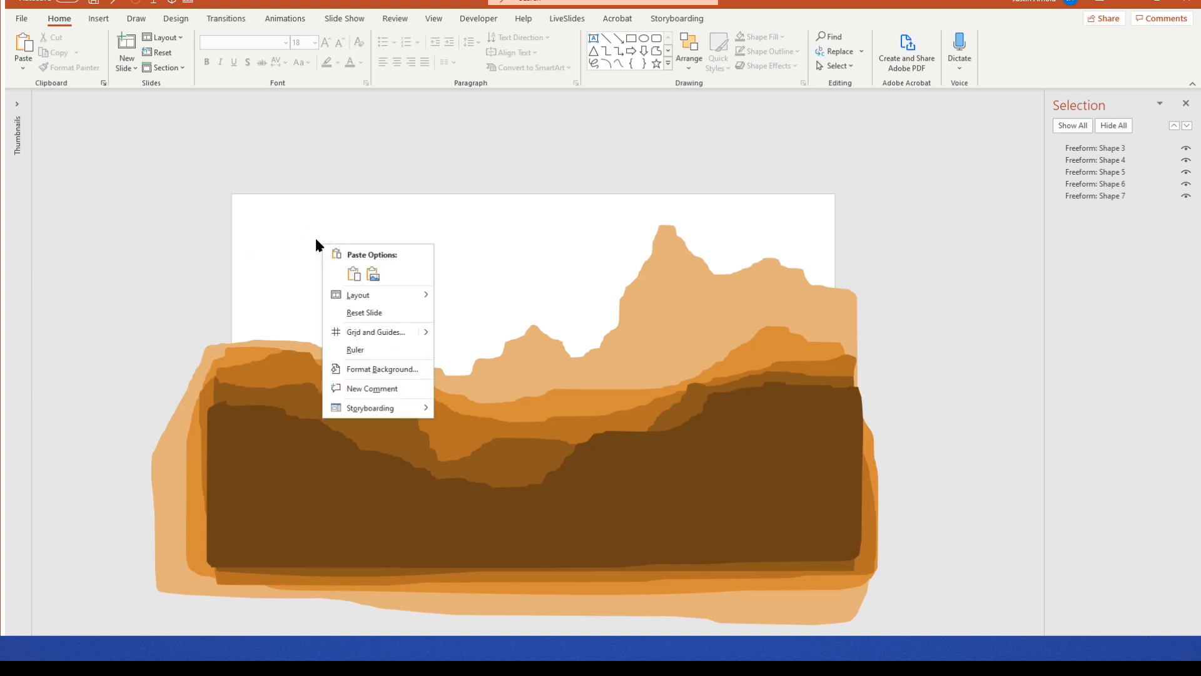
pyautogui.click(284, 240)
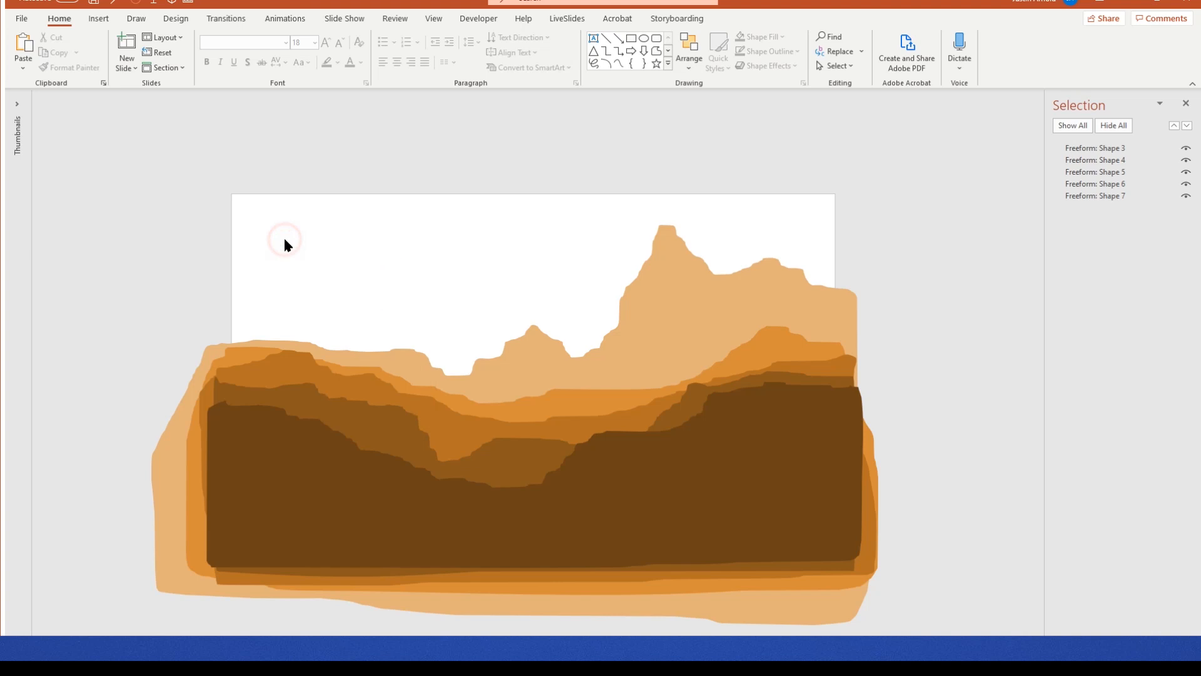
# Step: Draw a small outline-free rectangle in the empty sky area with the same pale tan fill as the tall mountain layer
pyautogui.click(632, 38)
pyautogui.click(320, 234)
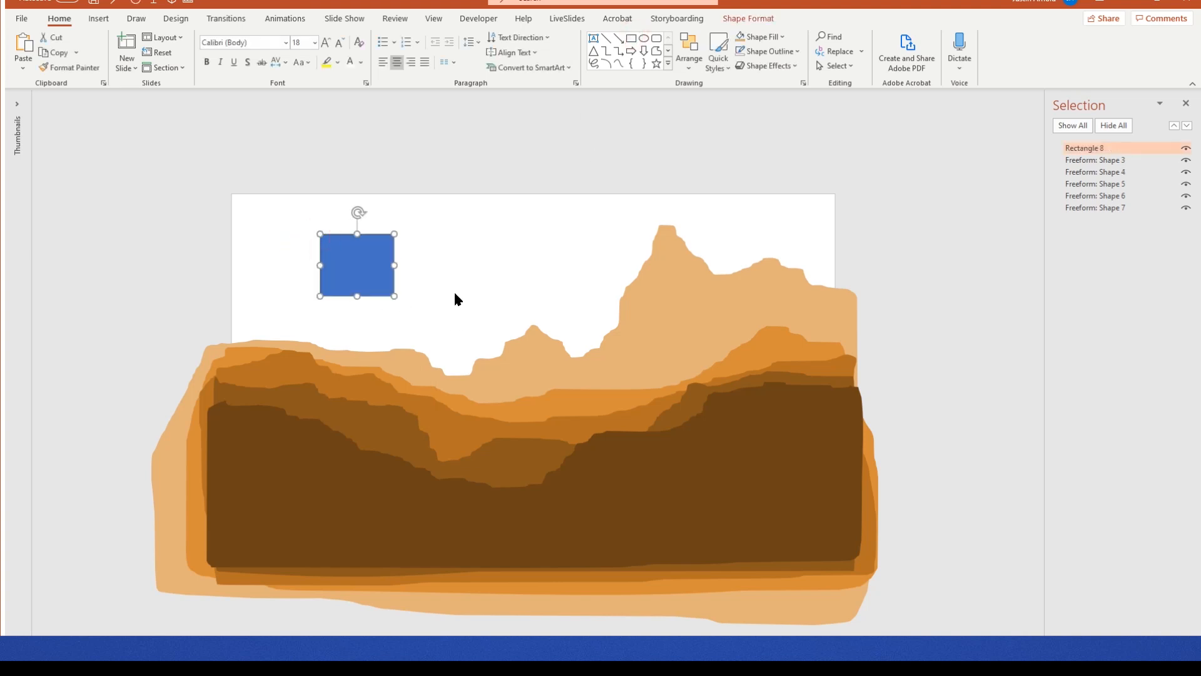
pyautogui.moveTo(361, 284); pyautogui.dragTo(398, 283)
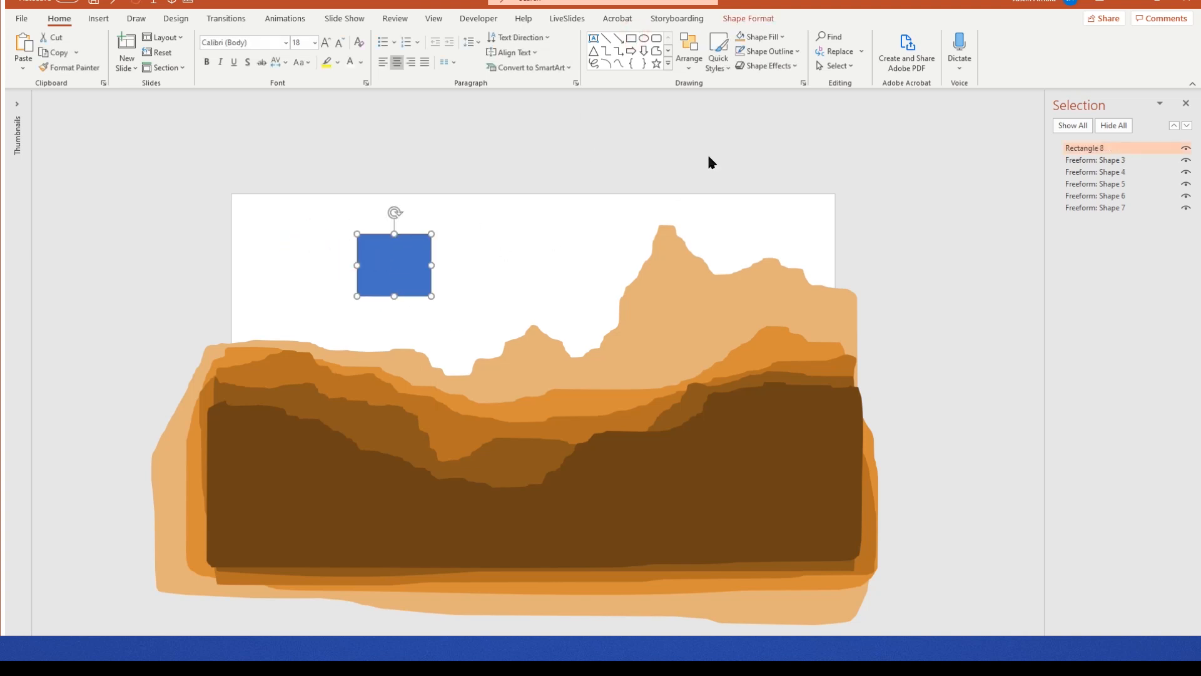
pyautogui.click(740, 52)
pyautogui.click(741, 37)
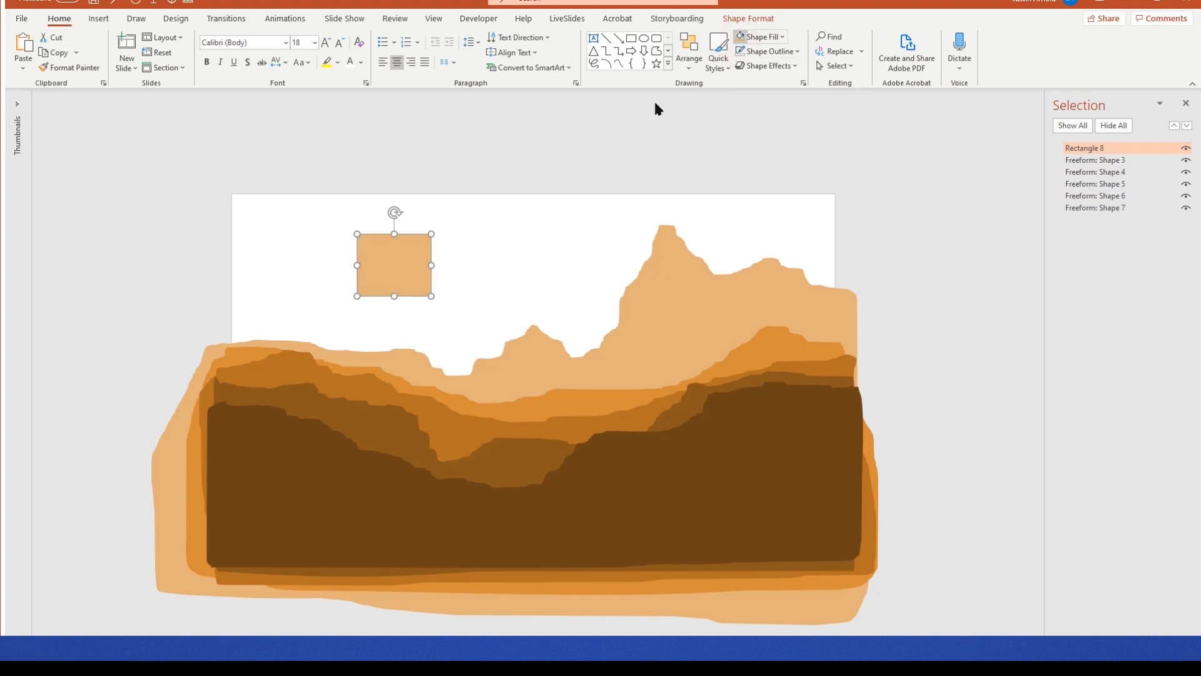
pyautogui.moveTo(387, 263); pyautogui.dragTo(488, 257)
# Step: Lighten the rectangle's fill to the custom colour RGB 242, 218, 192
pyautogui.click(770, 37)
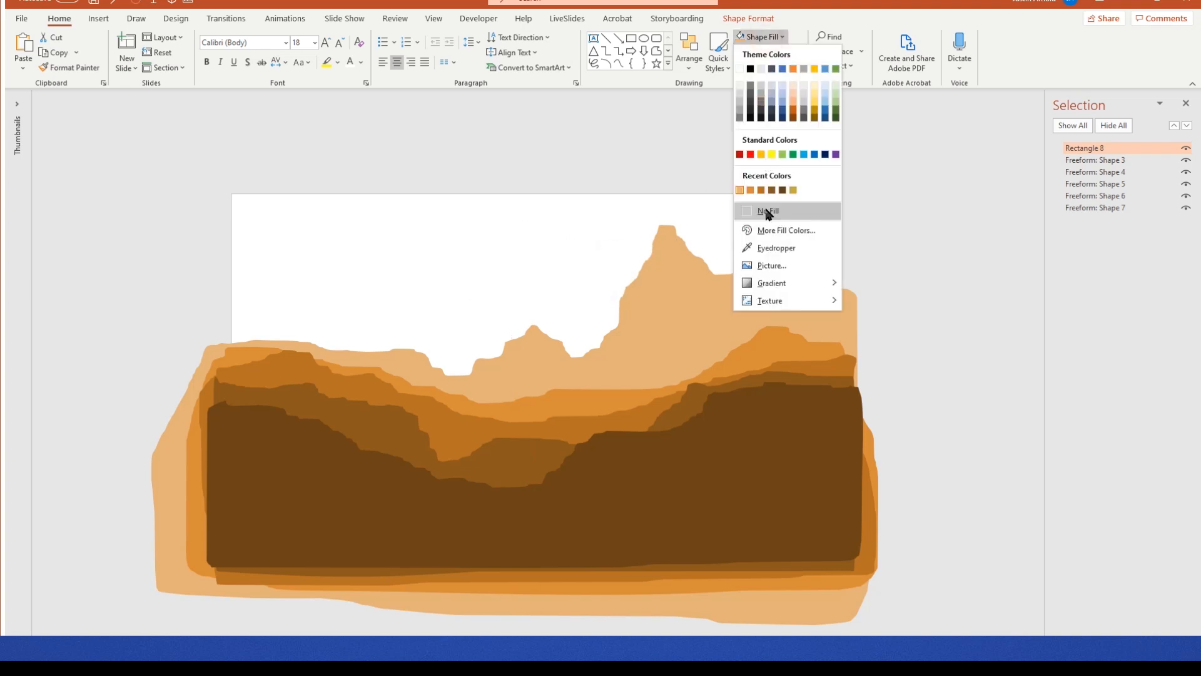
pyautogui.click(783, 230)
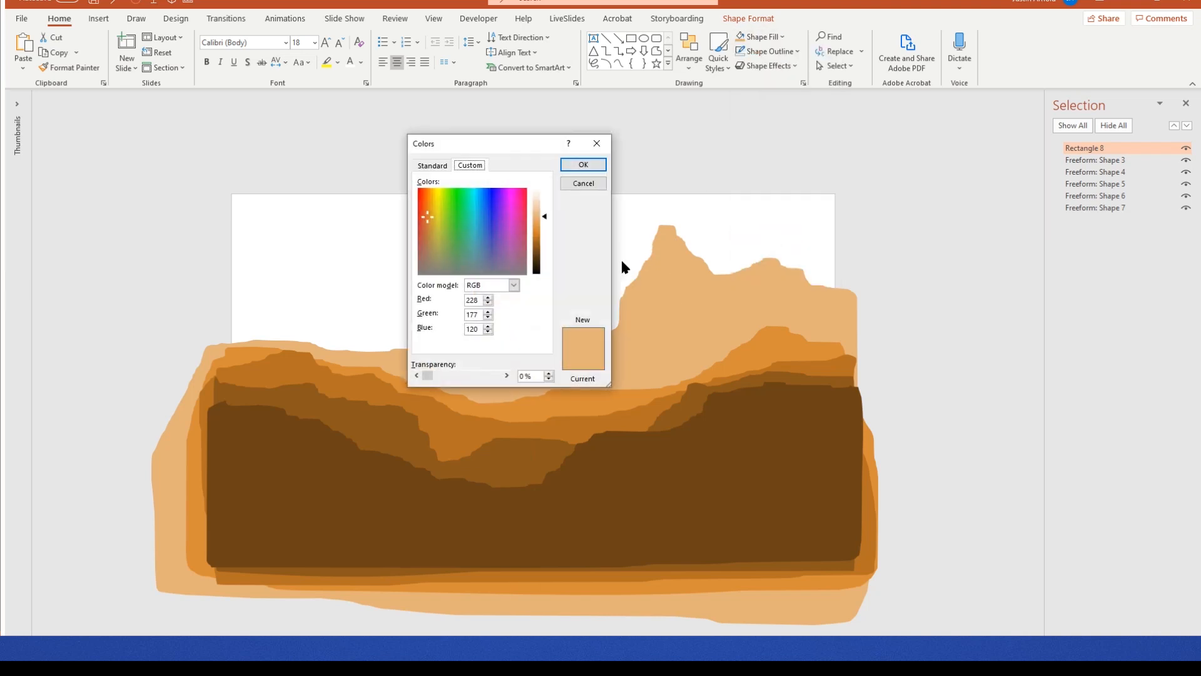
pyautogui.moveTo(547, 220); pyautogui.dragTo(544, 208)
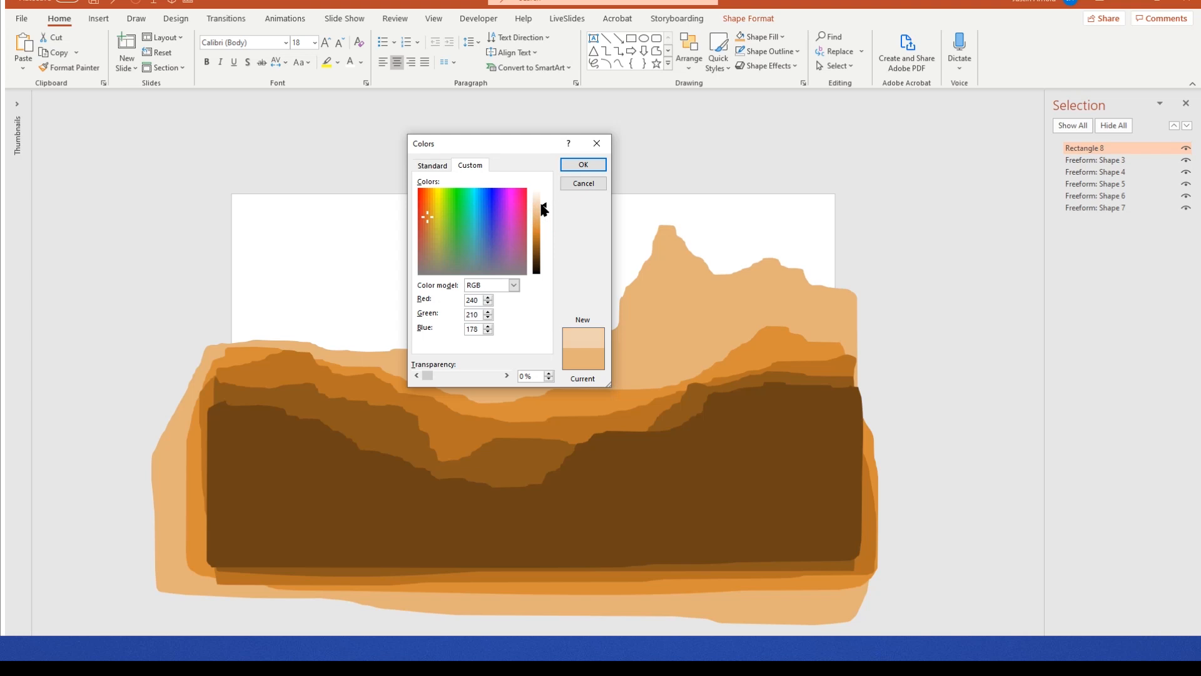
pyautogui.click(571, 166)
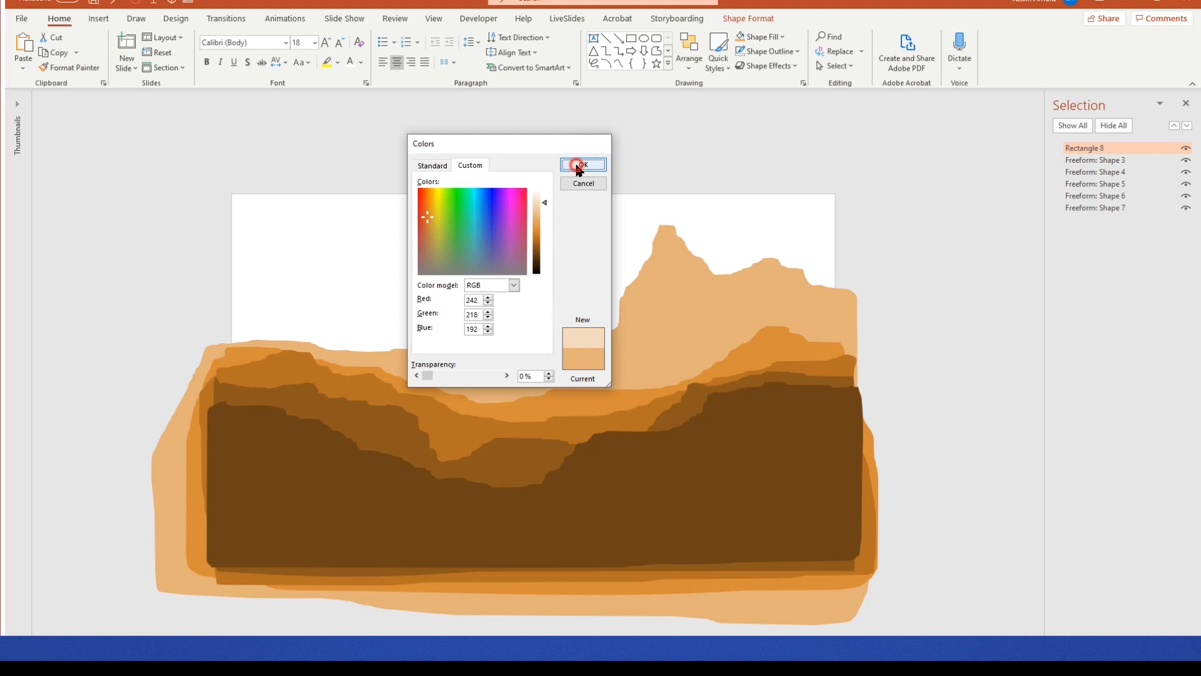
# Step: Stretch the rectangle across the slide's full width and roughly its upper two thirds, and place it behind all terrain layers
pyautogui.moveTo(518, 271); pyautogui.dragTo(836, 436)
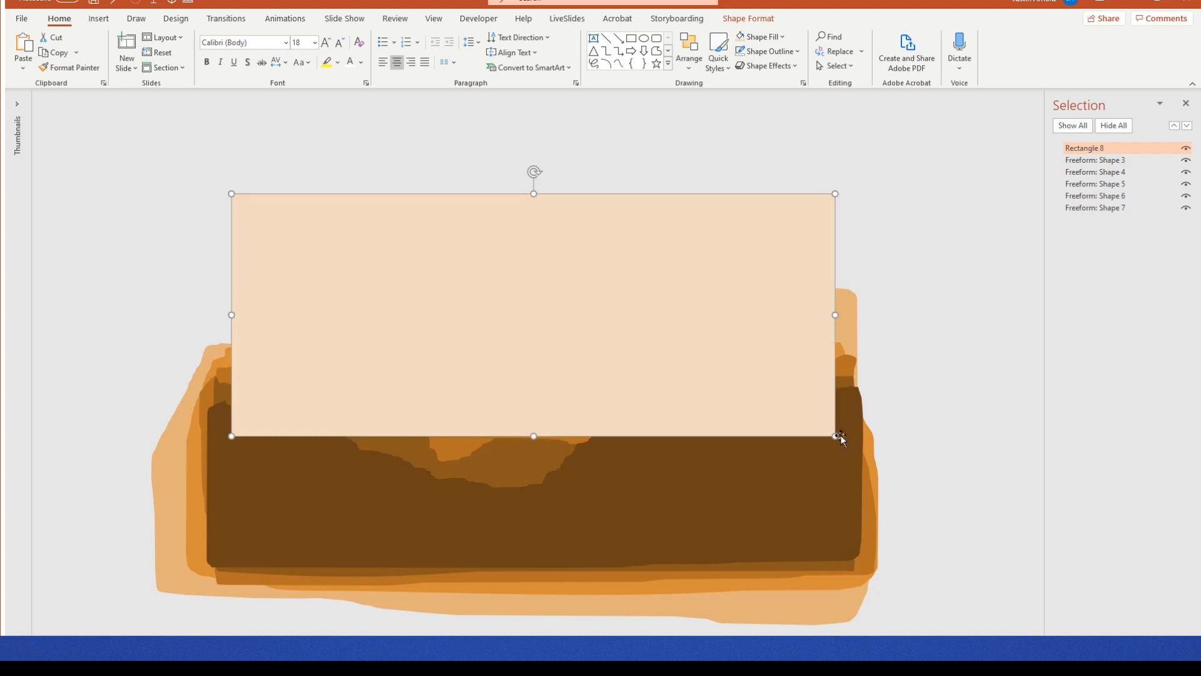
pyautogui.moveTo(1106, 144); pyautogui.dragTo(1110, 216)
# Step: Lighten the sky rectangle further to a cream fill, RGB 248, 235, 220
pyautogui.click(763, 36)
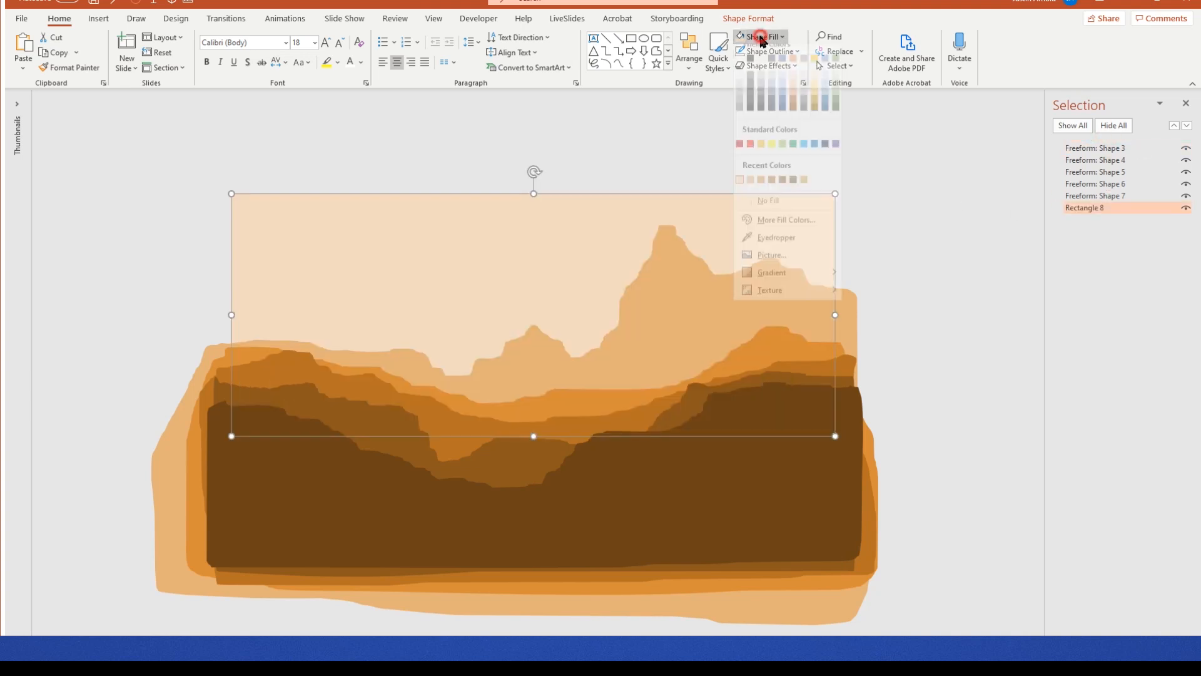
pyautogui.click(779, 230)
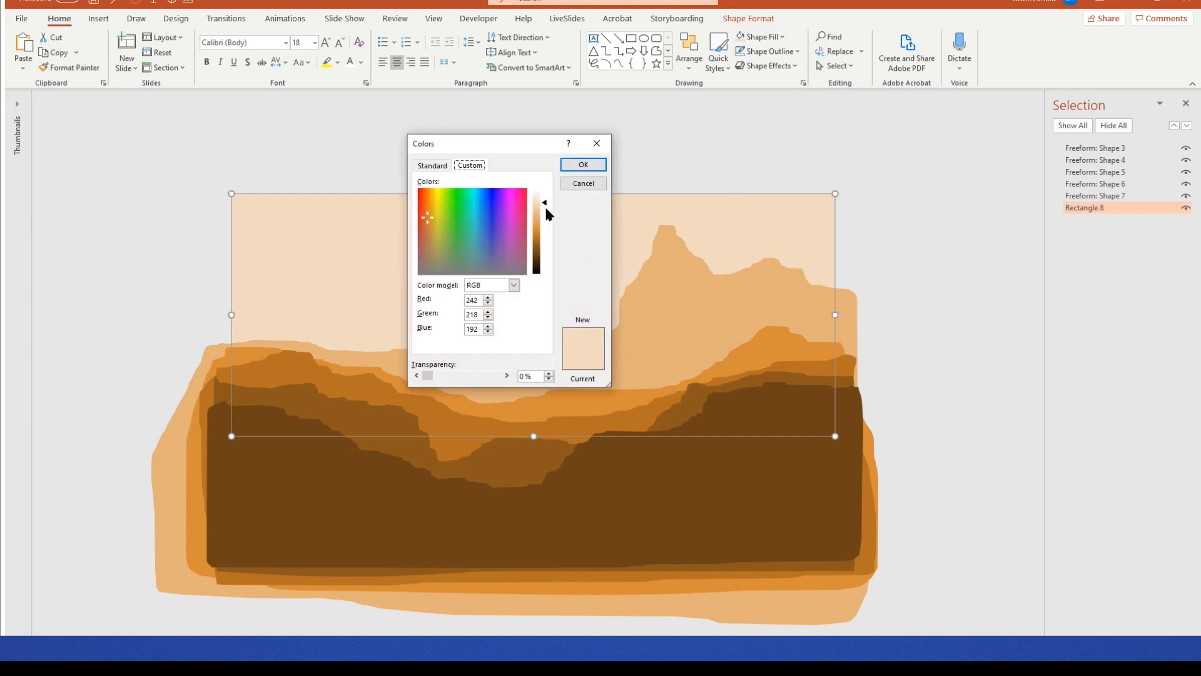
pyautogui.moveTo(547, 206); pyautogui.dragTo(547, 202)
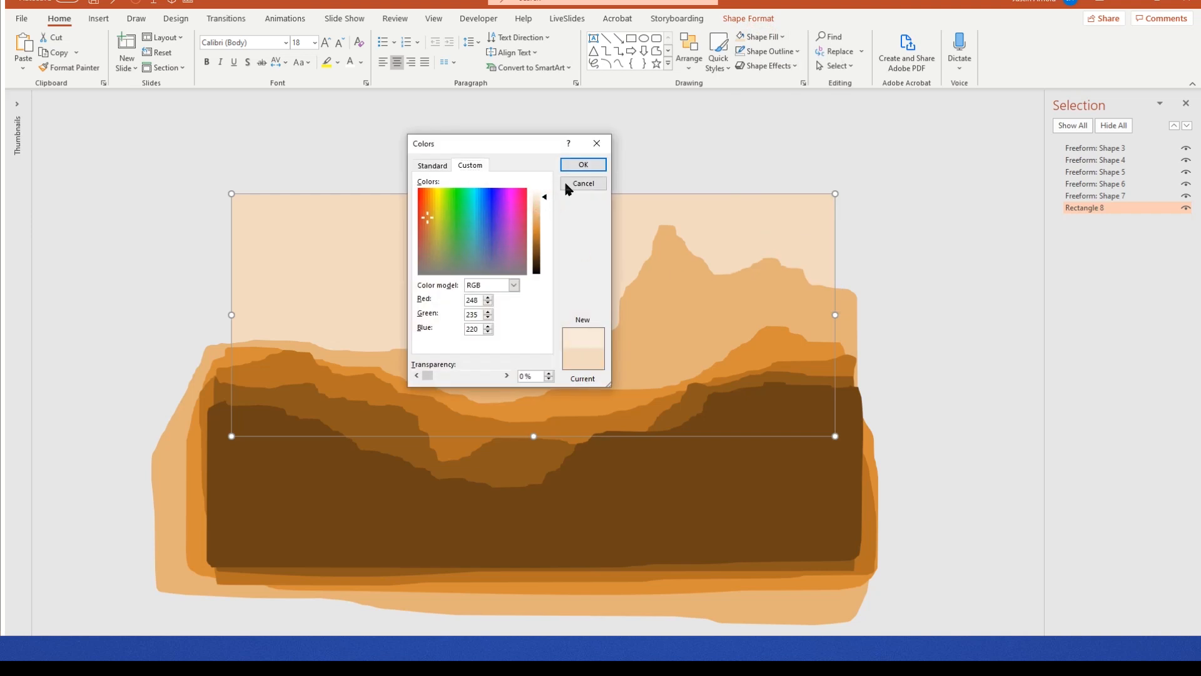
pyautogui.click(574, 164)
pyautogui.click(809, 140)
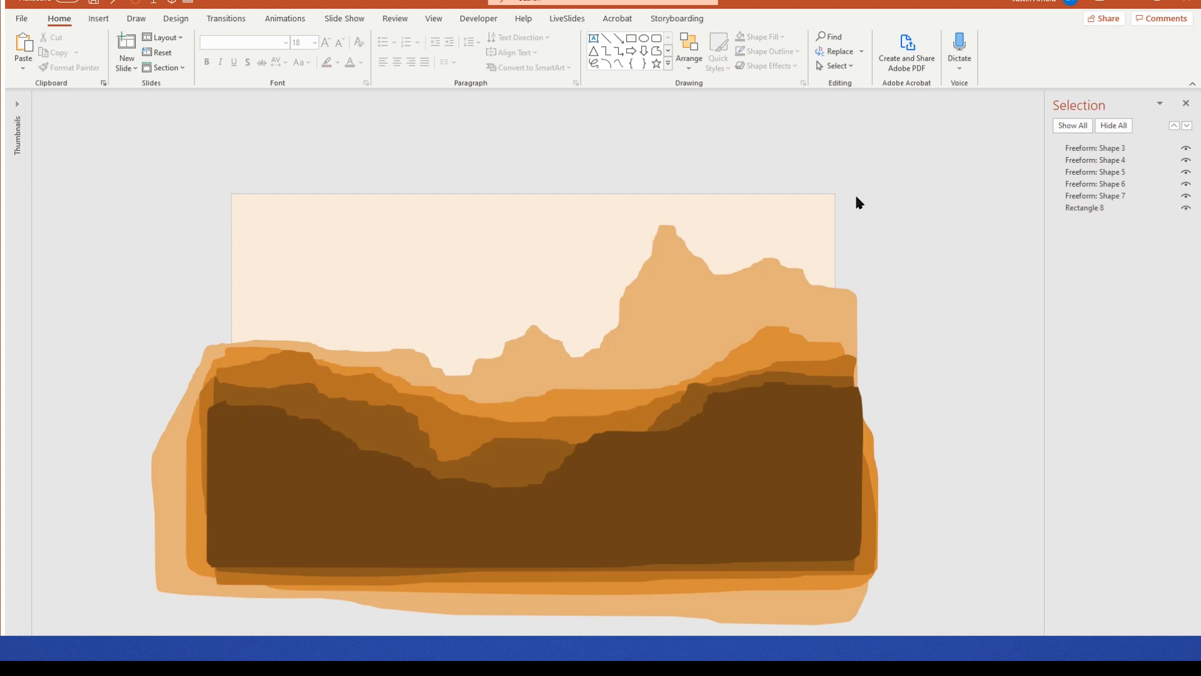
# Step: Preview the landscape as a full-screen slide show and return to editing
pyautogui.press('F5')
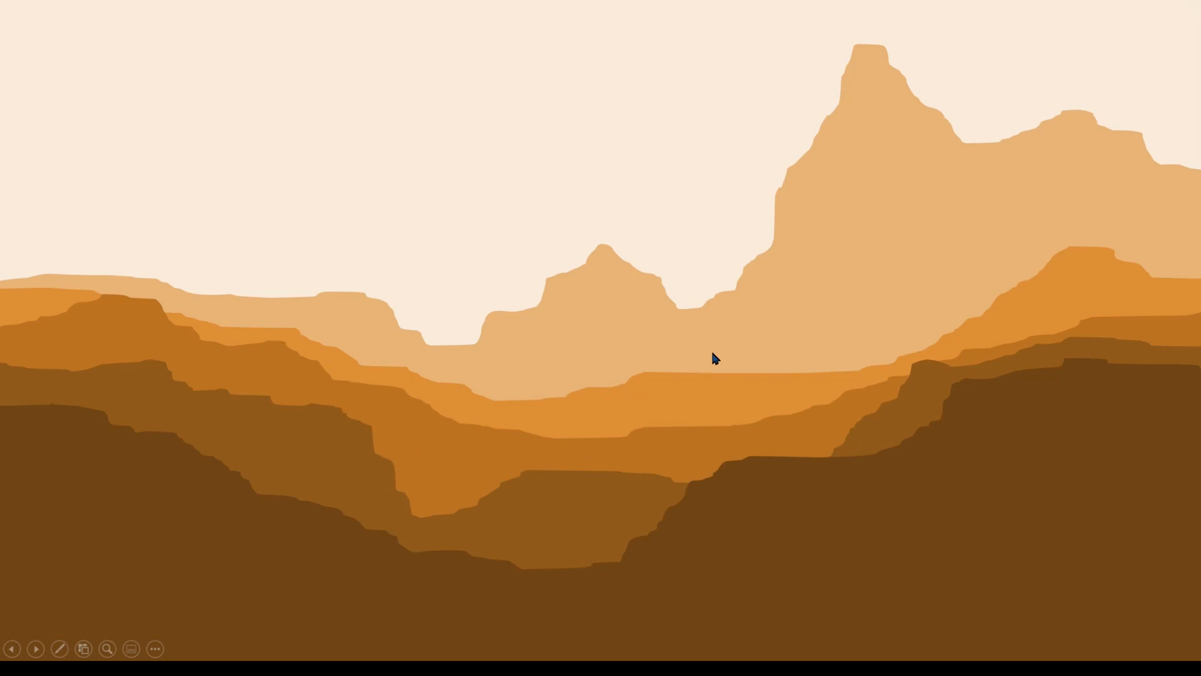
pyautogui.press('Escape')
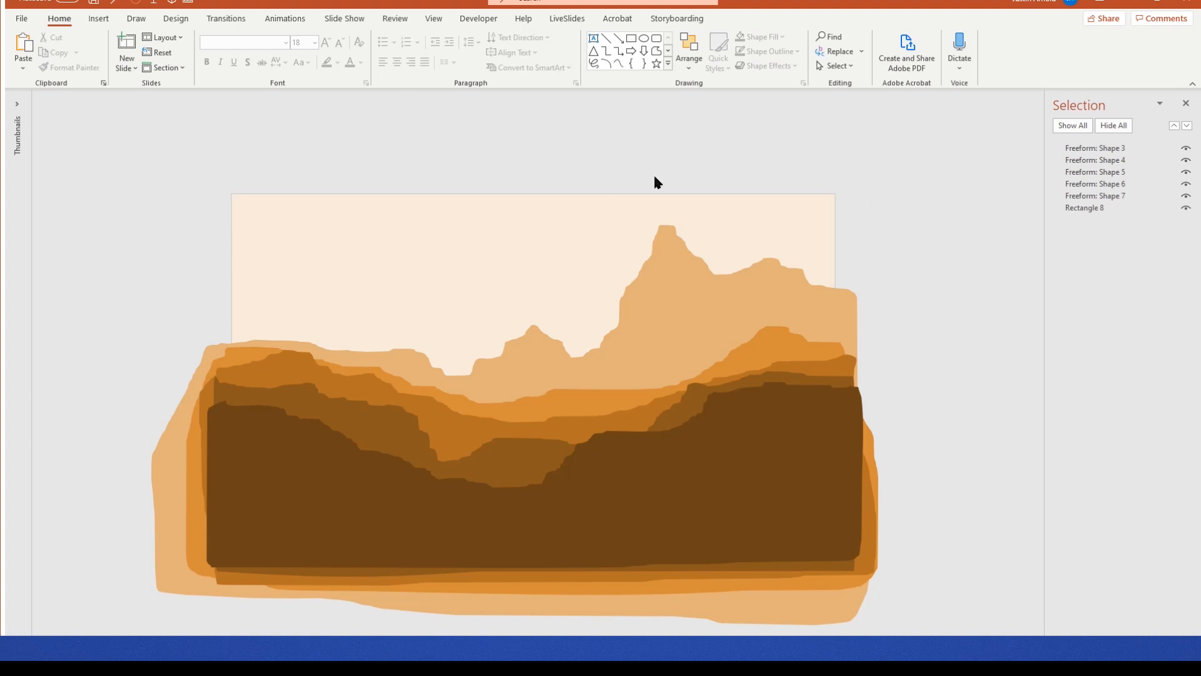
# Step: Draw a circle in the sky above the small central peak and give it a near-white fill lighter than the sky
pyautogui.click(646, 39)
pyautogui.moveTo(421, 227)
pyautogui.mouseDown()
pyautogui.moveTo(448, 247)
pyautogui.moveTo(513, 253)
pyautogui.moveTo(434, 297)
pyautogui.moveTo(528, 236)
pyautogui.moveTo(502, 289)
pyautogui.moveTo(536, 242)
pyautogui.moveTo(504, 255)
pyautogui.moveTo(532, 275)
pyautogui.moveTo(496, 252)
pyautogui.moveTo(537, 261)
pyautogui.mouseUp()
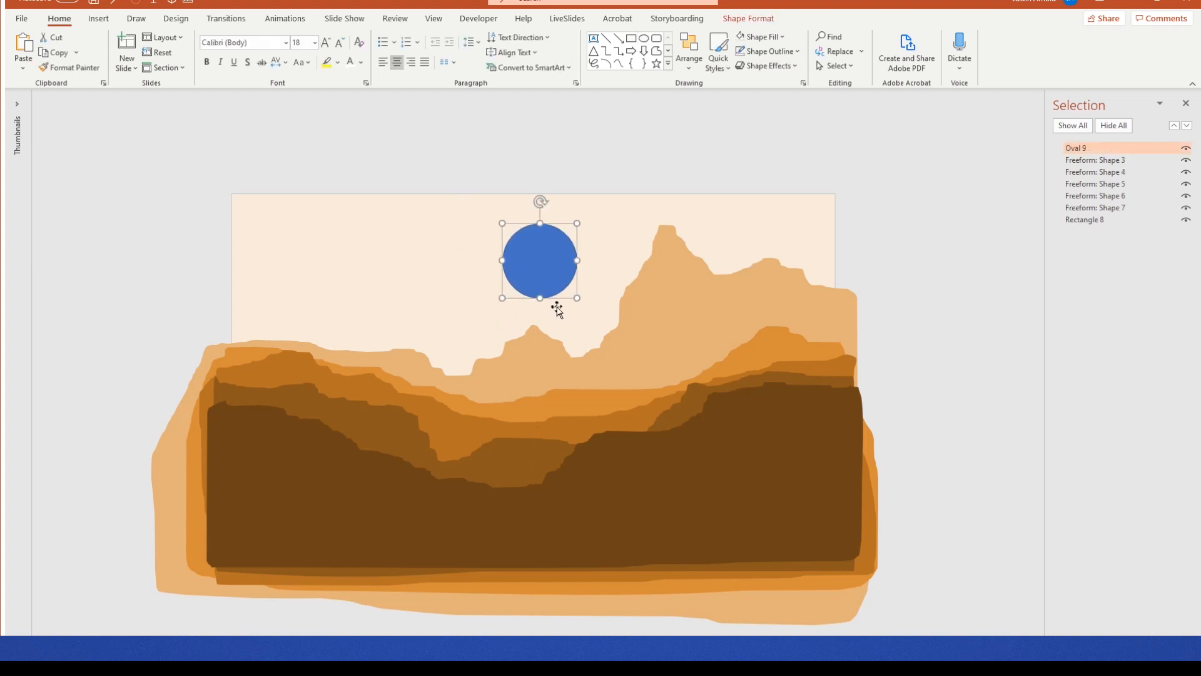
pyautogui.keyDown('ctrl'); pyautogui.scroll(3, 587, 295); pyautogui.keyUp('ctrl')
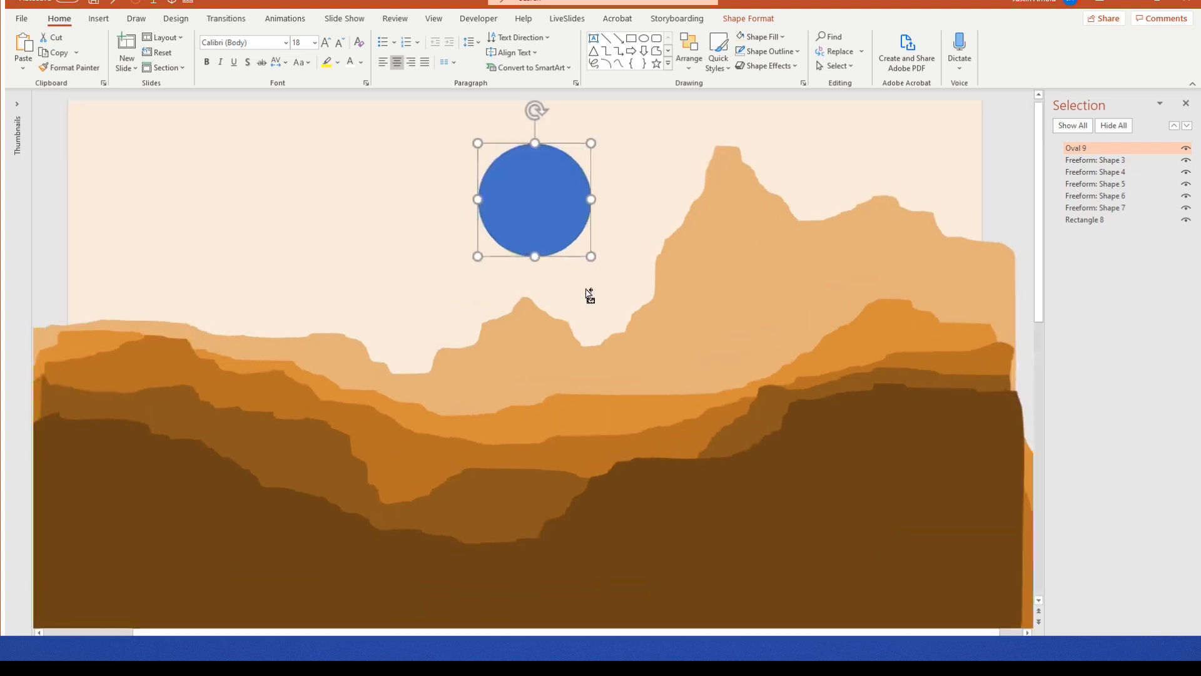
pyautogui.click(742, 36)
pyautogui.click(758, 42)
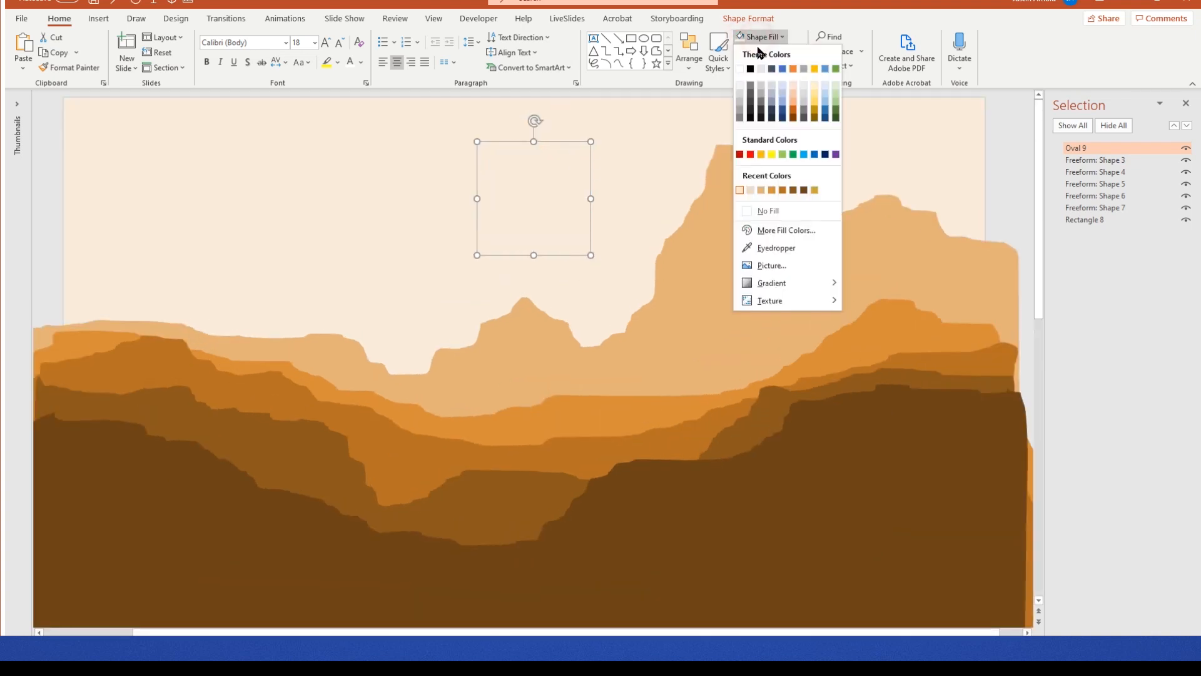
pyautogui.click(775, 230)
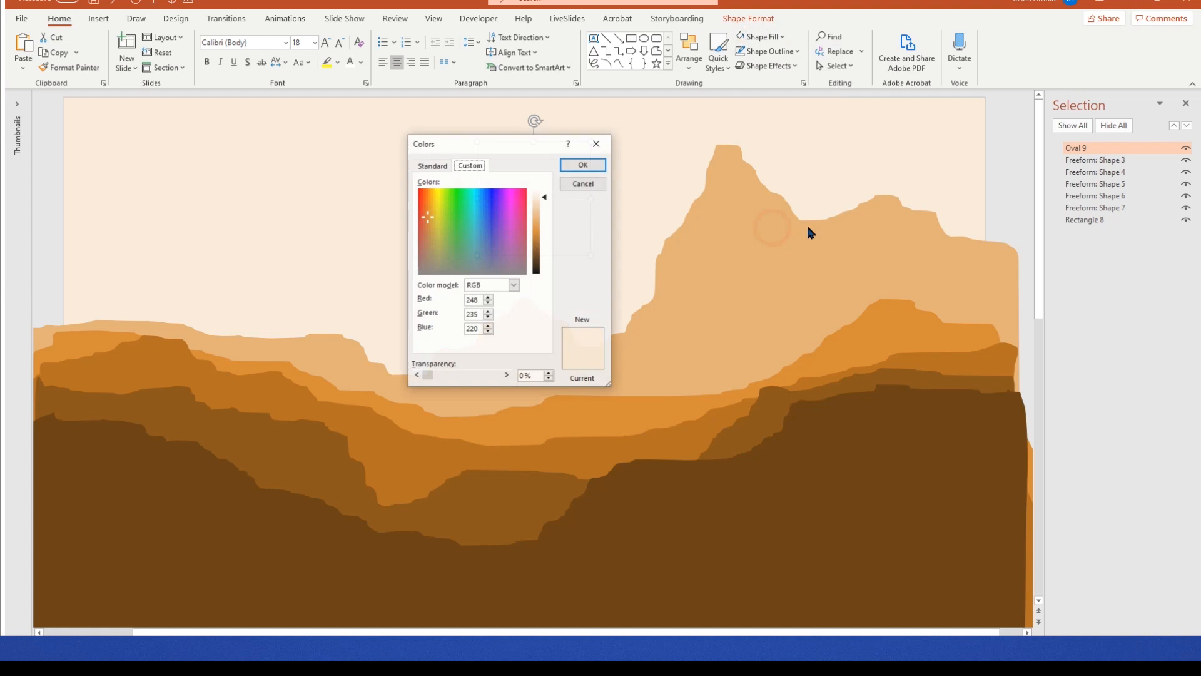
pyautogui.click(541, 195)
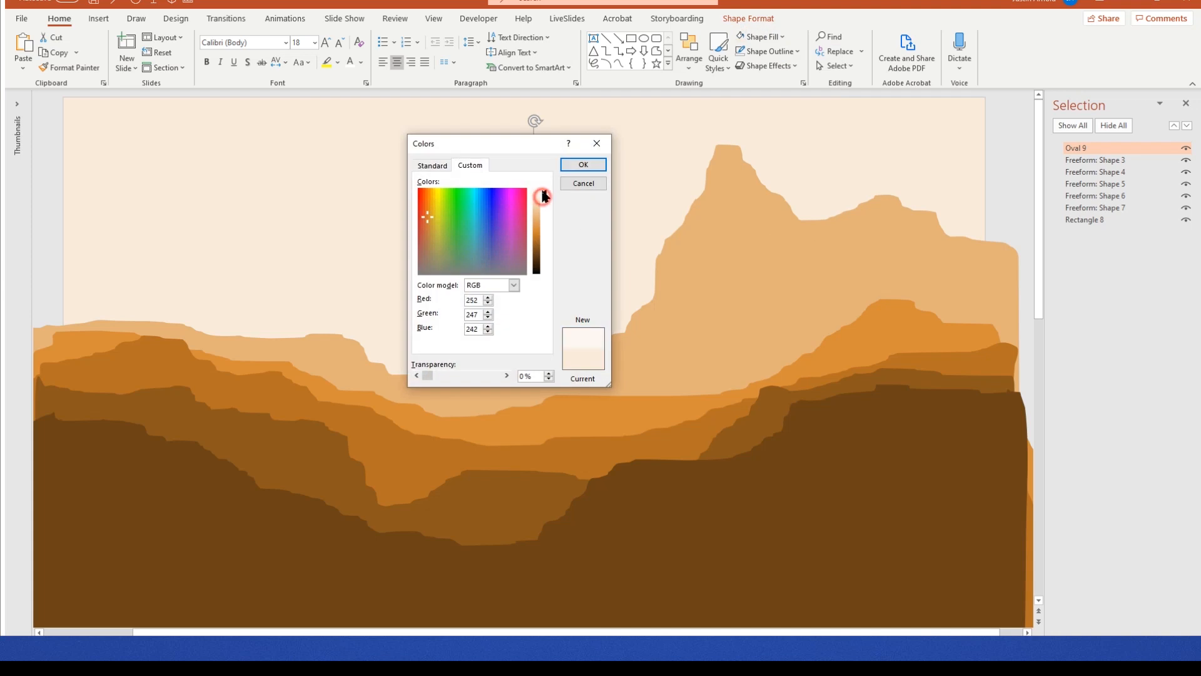
pyautogui.click(583, 164)
# Step: Order the circle between the sky rectangle and the mountain layers, and position it partly behind the tall peak
pyautogui.moveTo(559, 181); pyautogui.dragTo(651, 137)
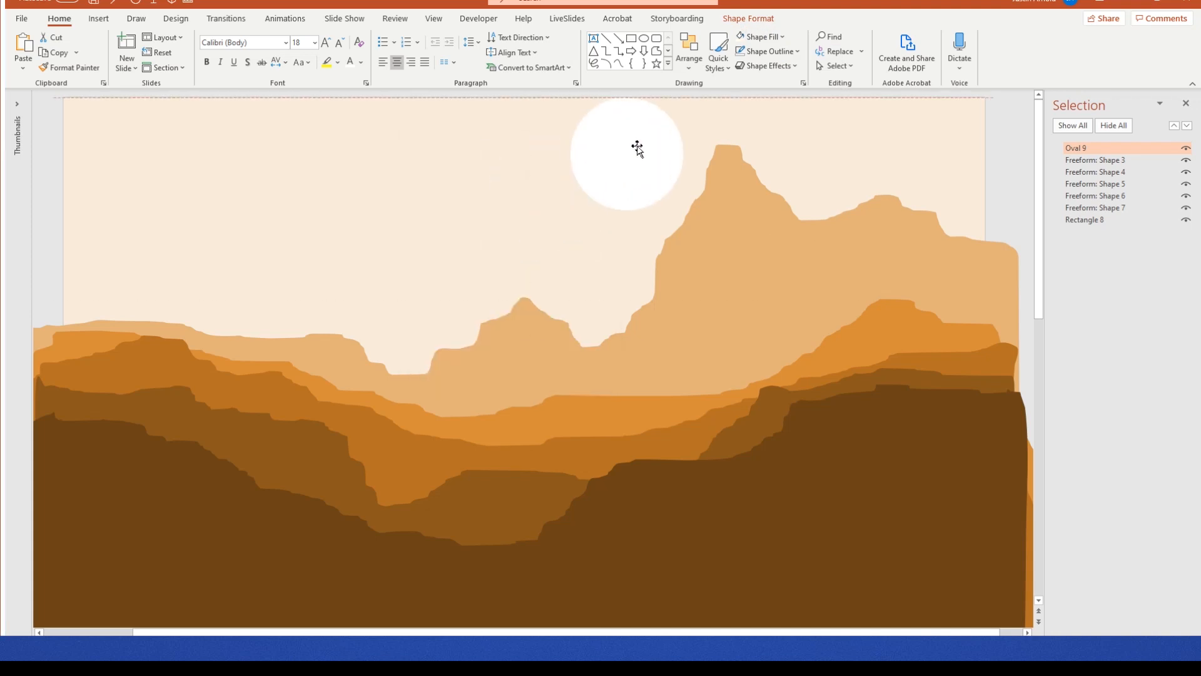
pyautogui.moveTo(1108, 150); pyautogui.dragTo(1097, 211)
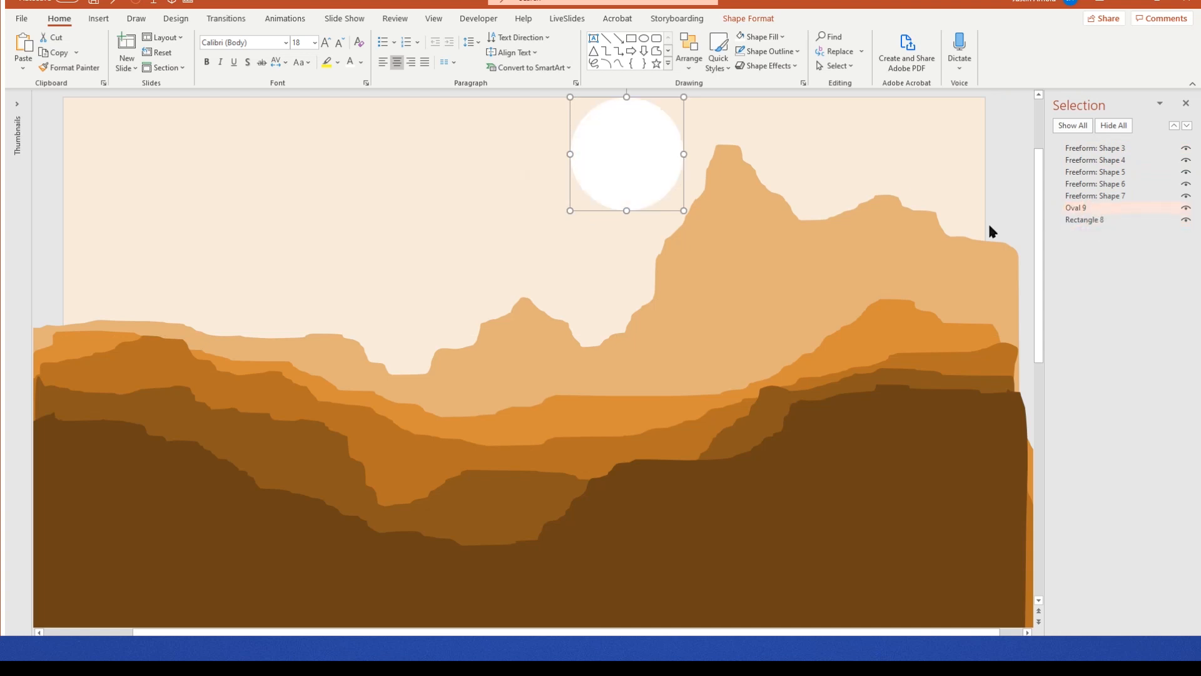
pyautogui.moveTo(622, 167); pyautogui.dragTo(674, 179)
pyautogui.scroll(-3, 939, 216)
pyautogui.click(978, 183)
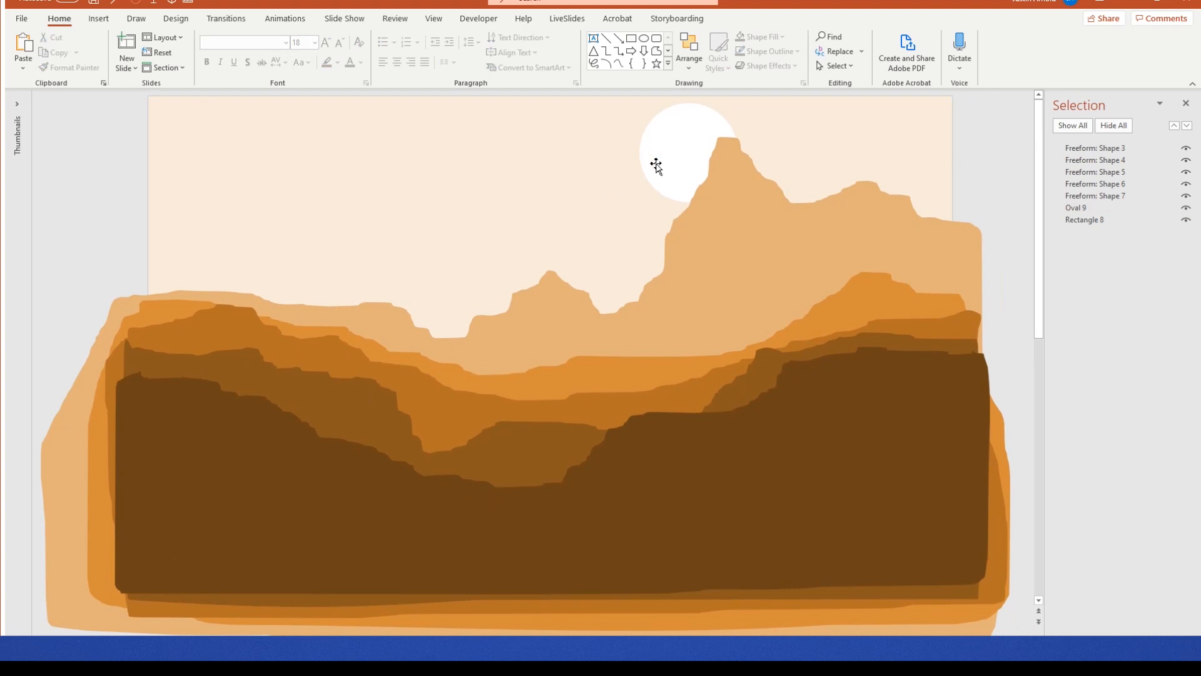
# Step: Try the circle enlarged to about half the slide's width, rising behind the mountains near the slide's centre
pyautogui.moveTo(660, 151); pyautogui.dragTo(513, 161)
pyautogui.moveTo(590, 216); pyautogui.dragTo(672, 297)
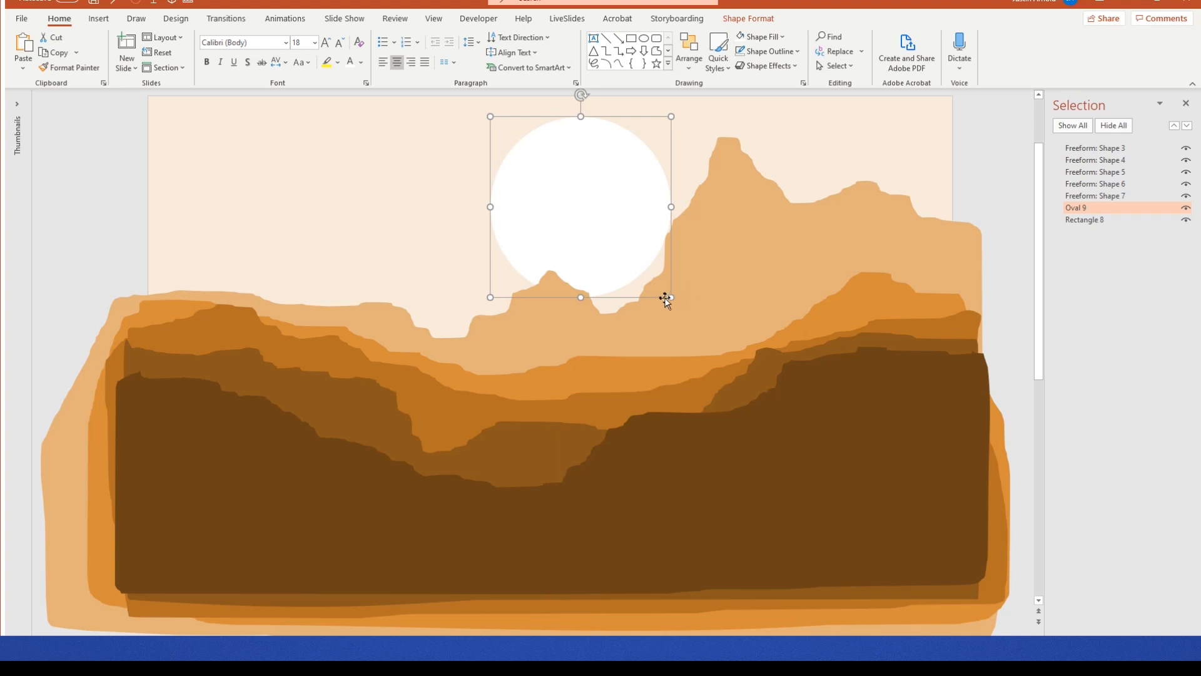
pyautogui.moveTo(671, 297); pyautogui.dragTo(916, 518)
pyautogui.moveTo(646, 358); pyautogui.dragTo(498, 406)
pyautogui.hotkey('ctrl', 'z')
pyautogui.click(627, 153)
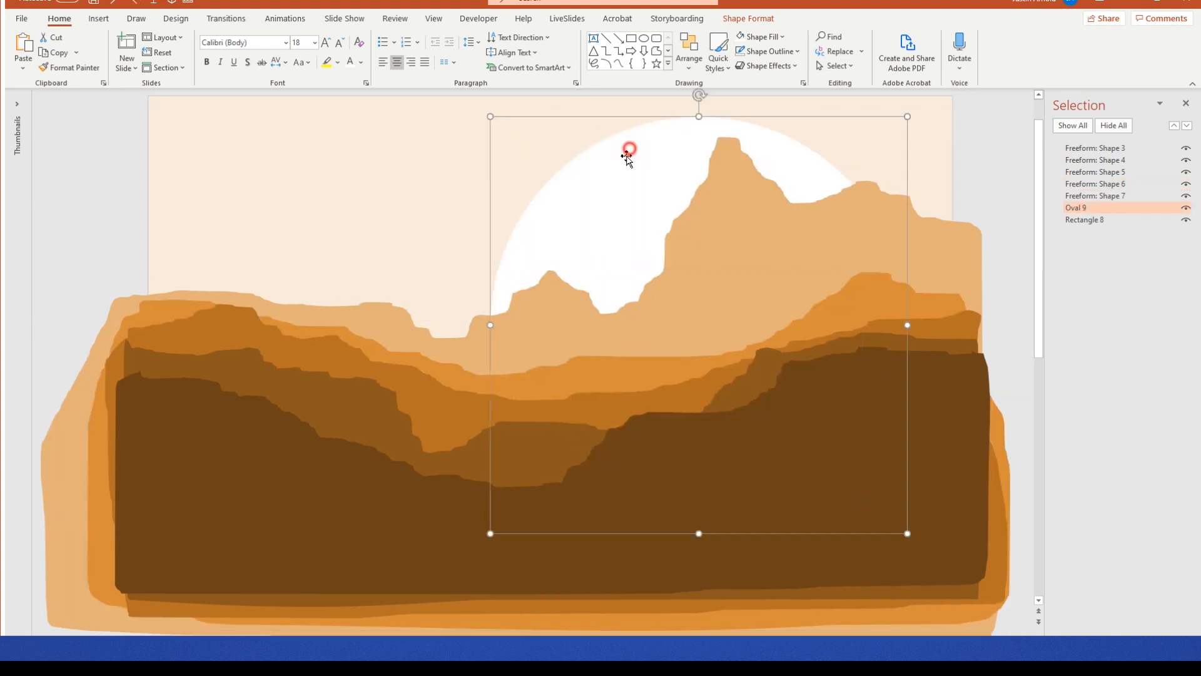
pyautogui.moveTo(620, 177); pyautogui.dragTo(438, 228)
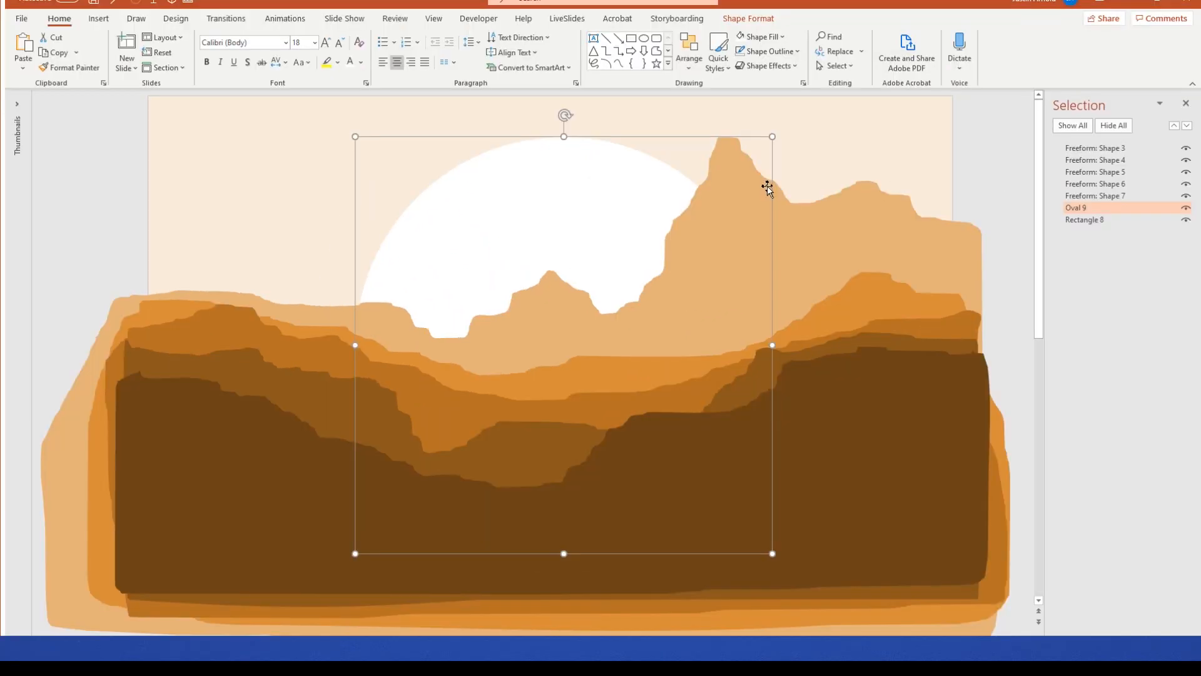
# Step: Reduce the circle to about a quarter of the slide's width and position it just behind the small central peak
pyautogui.moveTo(744, 524); pyautogui.dragTo(566, 335)
pyautogui.moveTo(481, 256); pyautogui.dragTo(536, 237)
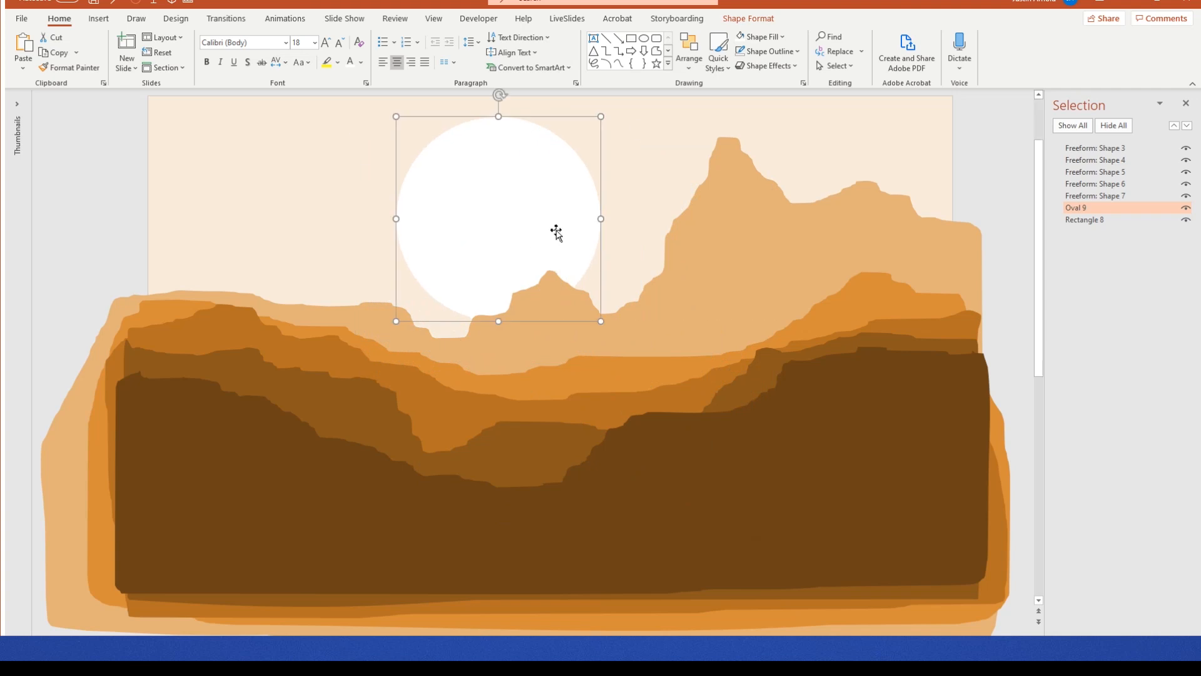
# Step: Apply the strongest preset Soft Edges variation to the circle
pyautogui.click(766, 66)
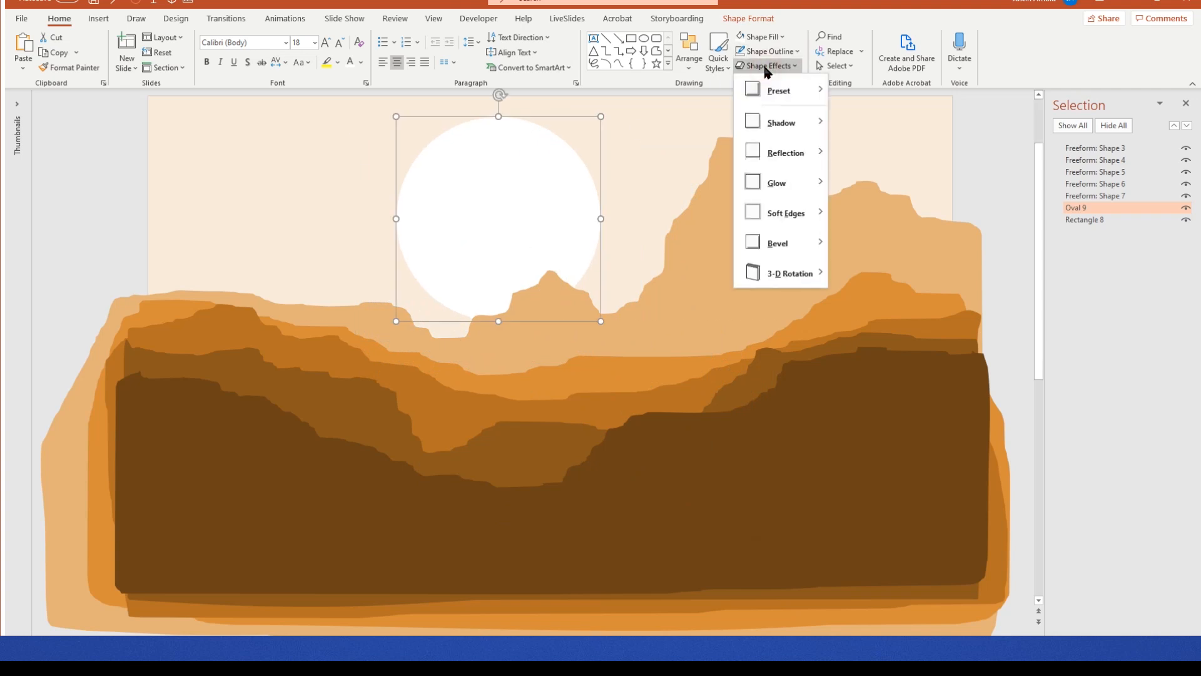
pyautogui.moveTo(773, 213)
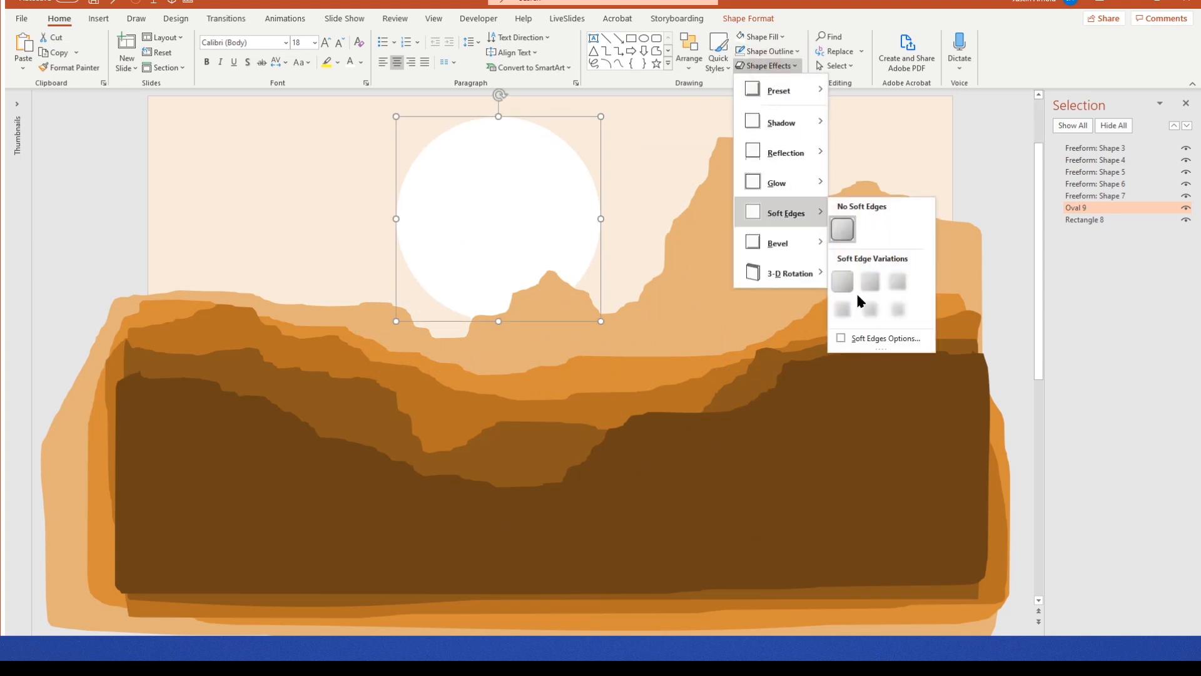
pyautogui.click(898, 309)
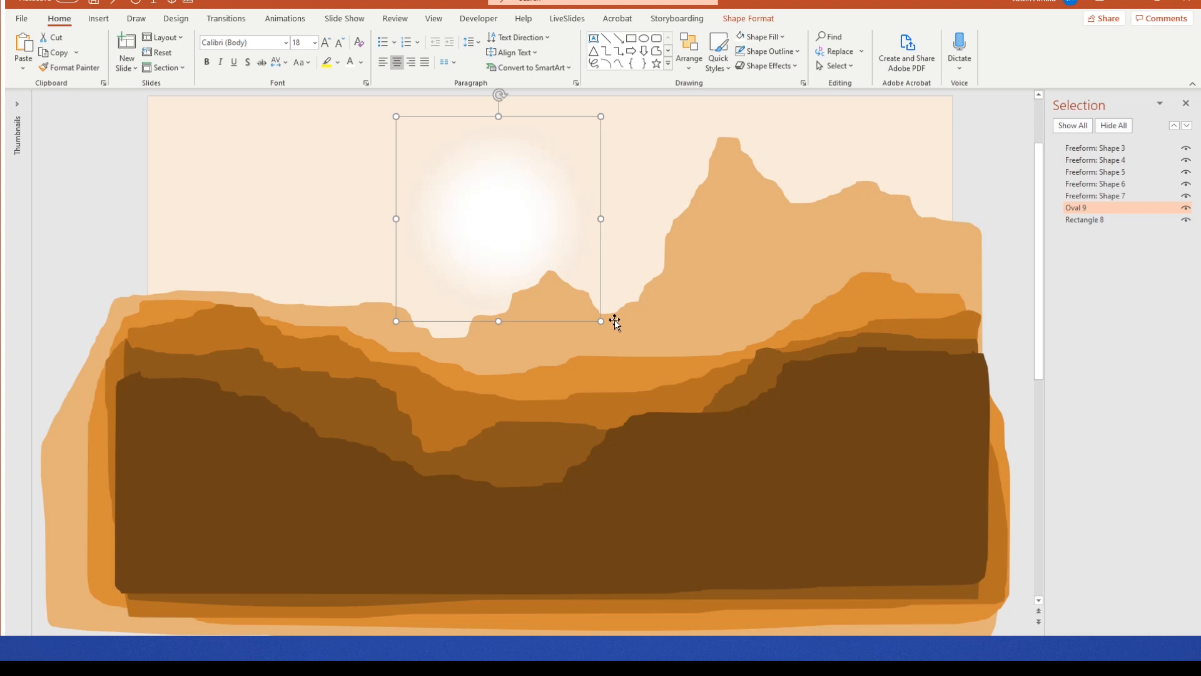
# Step: Enlarge the soft-edged sun to about a third of the slide's width and move it partly behind the tall peak
pyautogui.moveTo(601, 321); pyautogui.dragTo(649, 371)
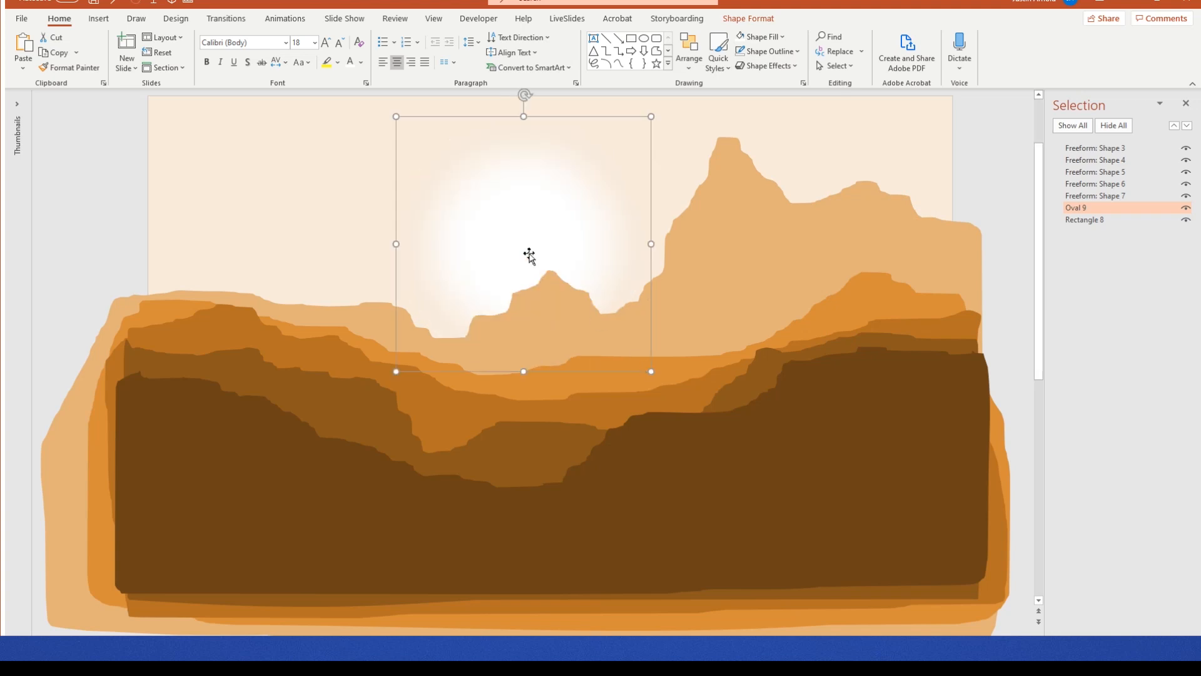
pyautogui.moveTo(526, 239); pyautogui.dragTo(679, 153)
pyautogui.keyDown('ctrl'); pyautogui.scroll(-3, 929, 212); pyautogui.keyUp('ctrl')
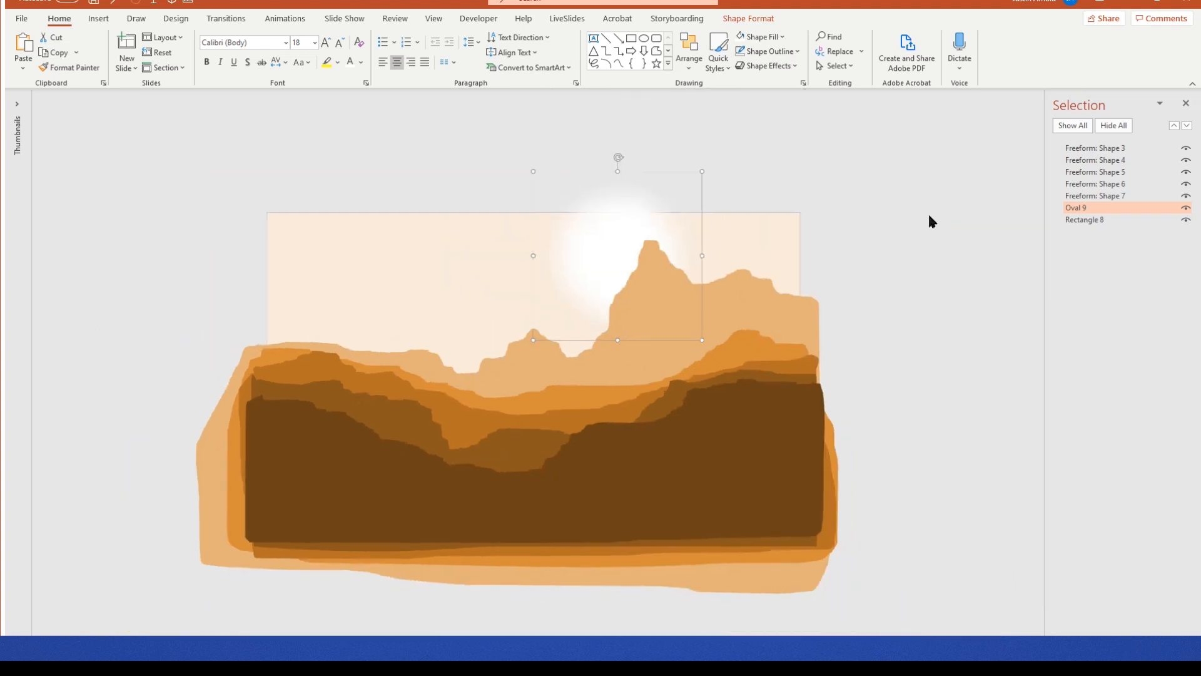
pyautogui.click(929, 212)
# Step: Preview the landscape with the glowing sun as a full-screen slide show and return to editing
pyautogui.press('F5')
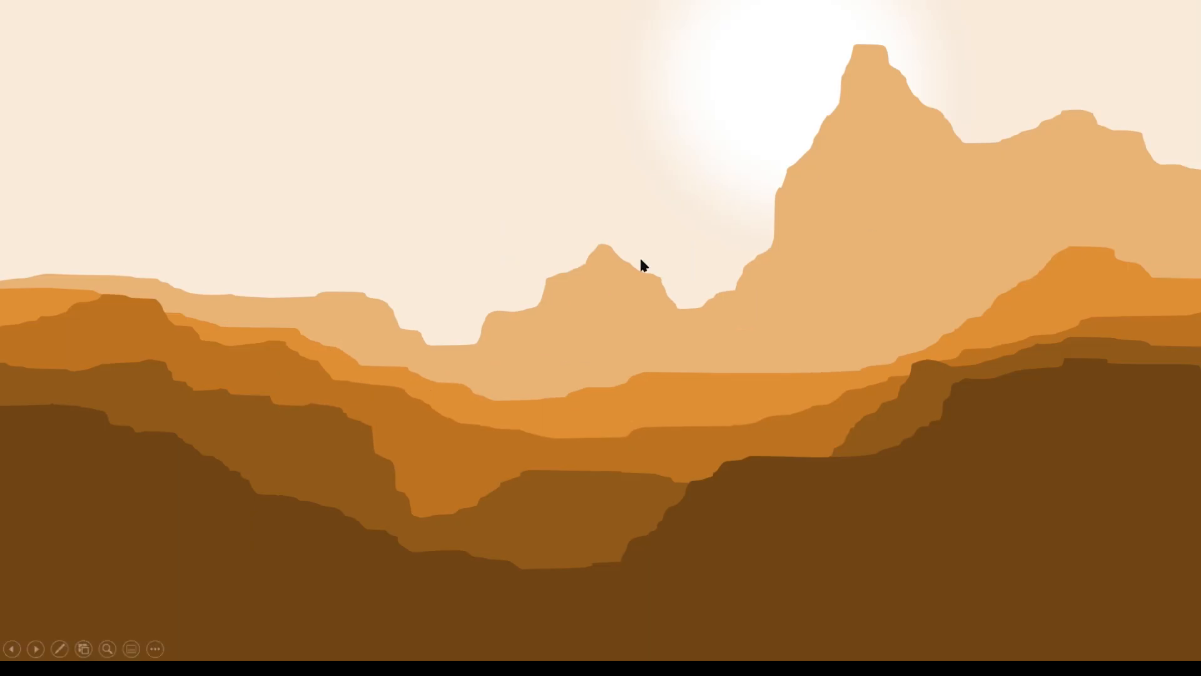
pyautogui.press('Escape')
pyautogui.click(863, 250)
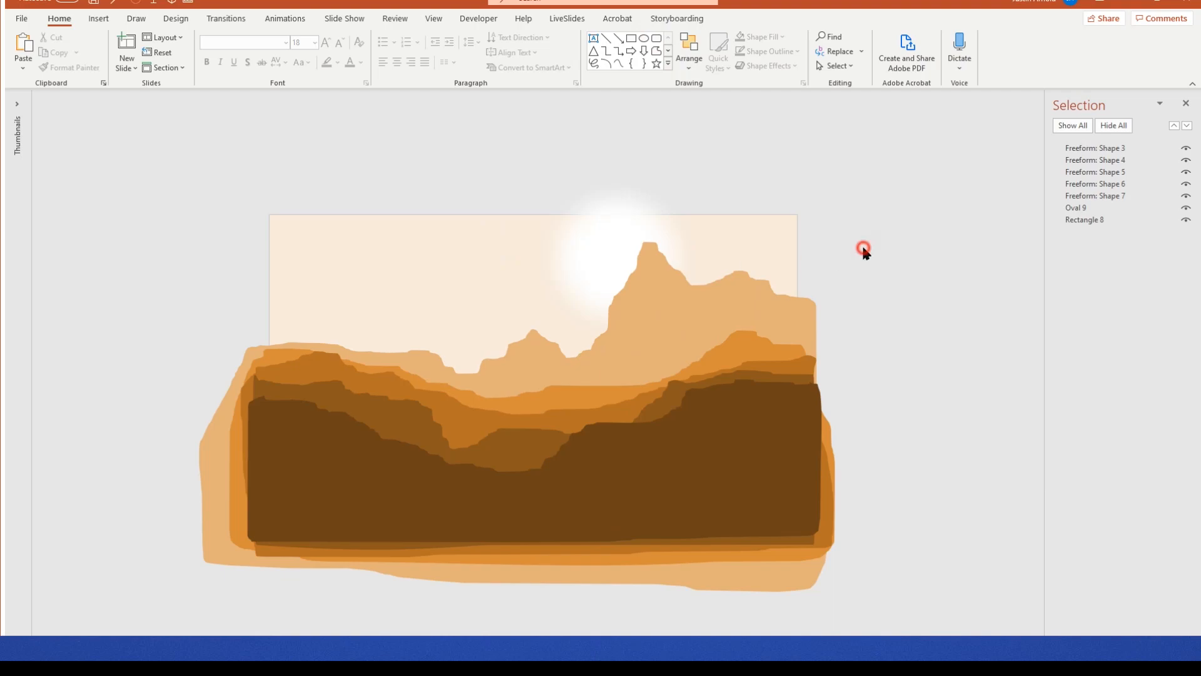
# Step: Toggle the visibility of the rearmost light-brown mountain layer off and on to check which shape it is
pyautogui.scroll(1, 698, 309)
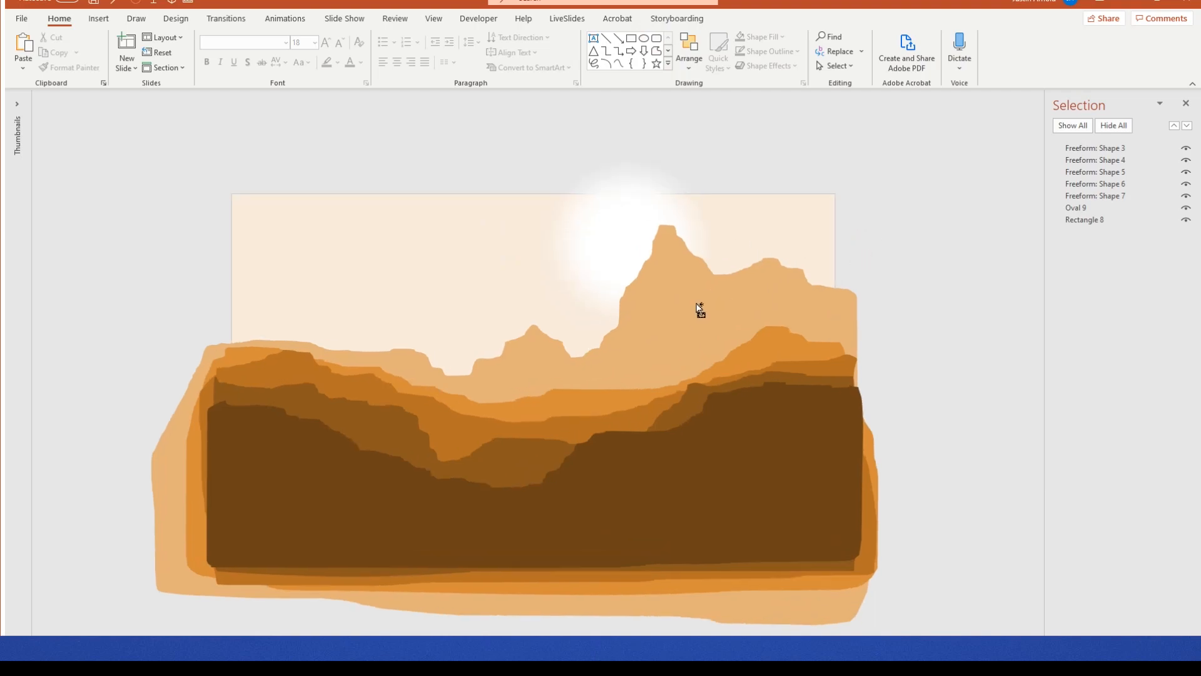
pyautogui.click(677, 320)
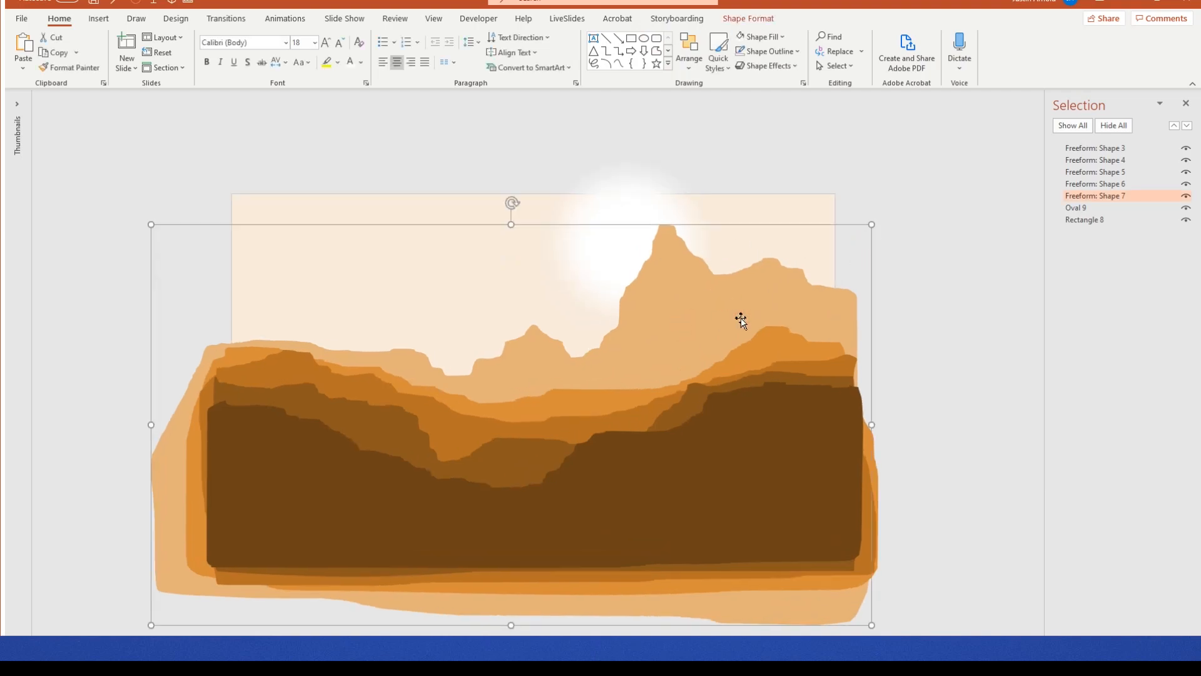
pyautogui.click(1186, 196)
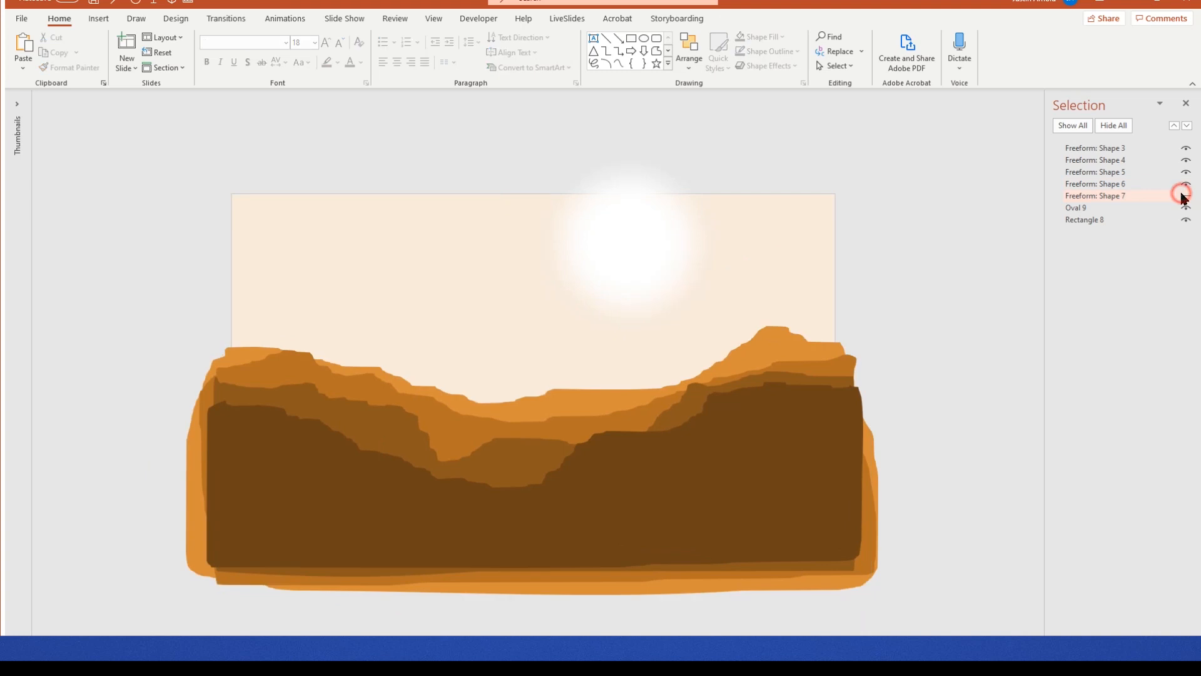
pyautogui.click(1186, 196)
pyautogui.click(1185, 195)
pyautogui.click(1185, 196)
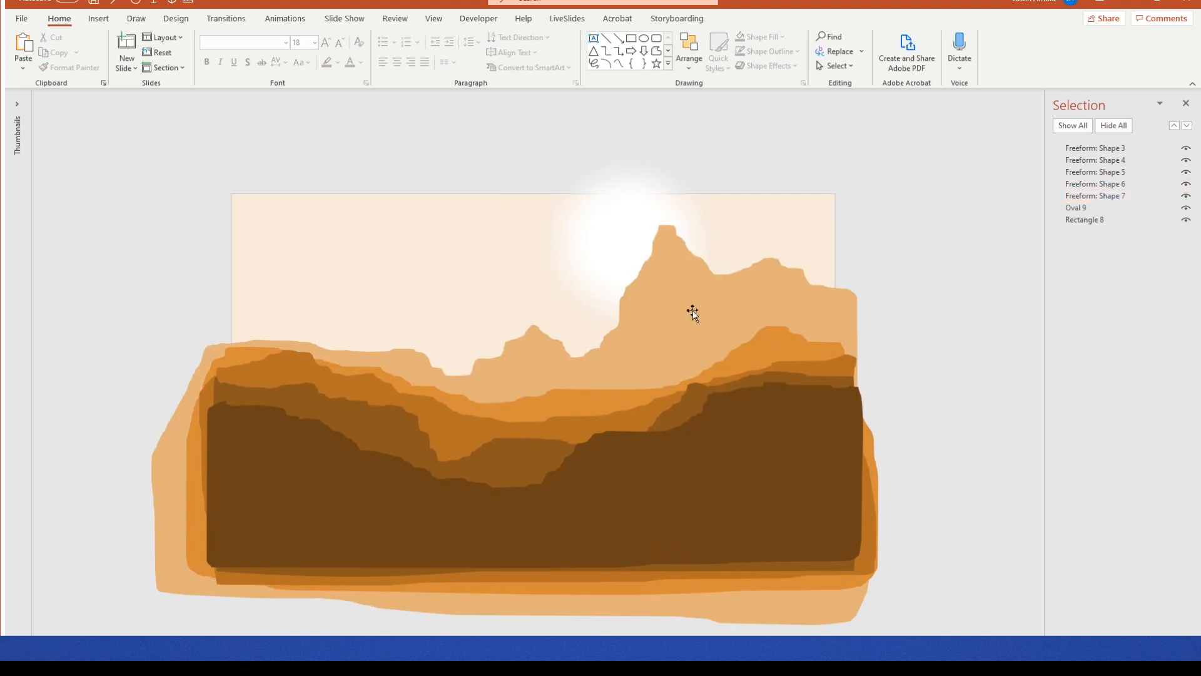
# Step: Fill the rearmost mountain with a dark linear gradient variation that fades from light at its peak to dark at its base
pyautogui.click(99, 19)
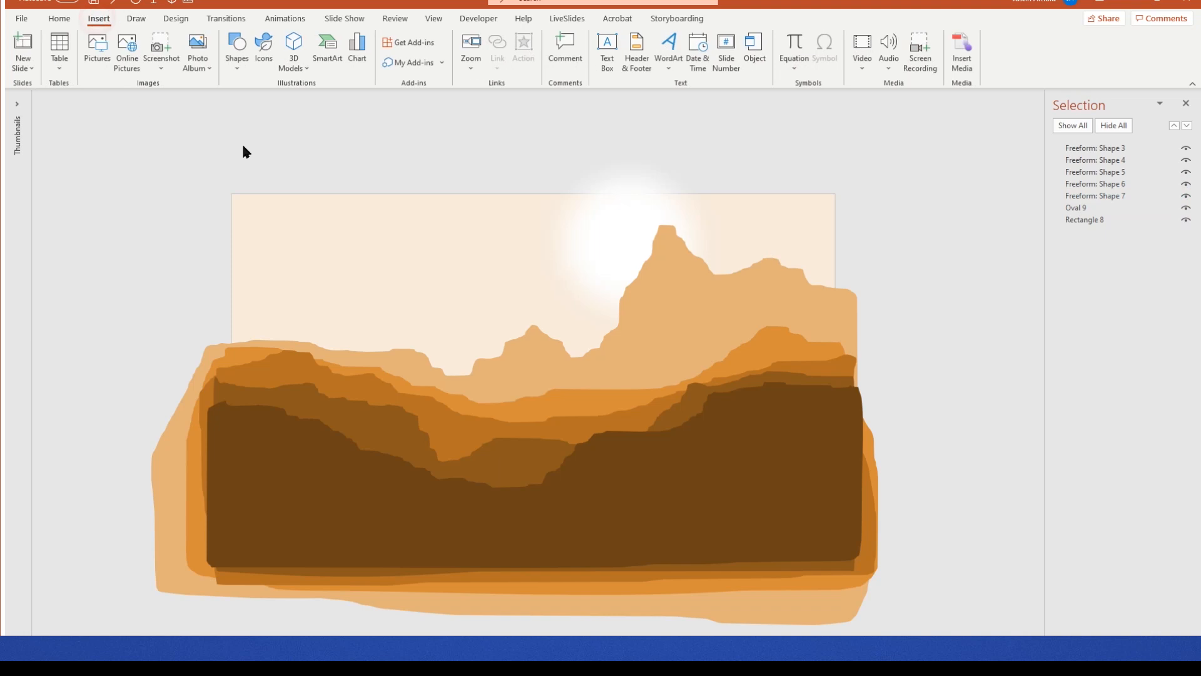
pyautogui.click(711, 306)
pyautogui.click(750, 22)
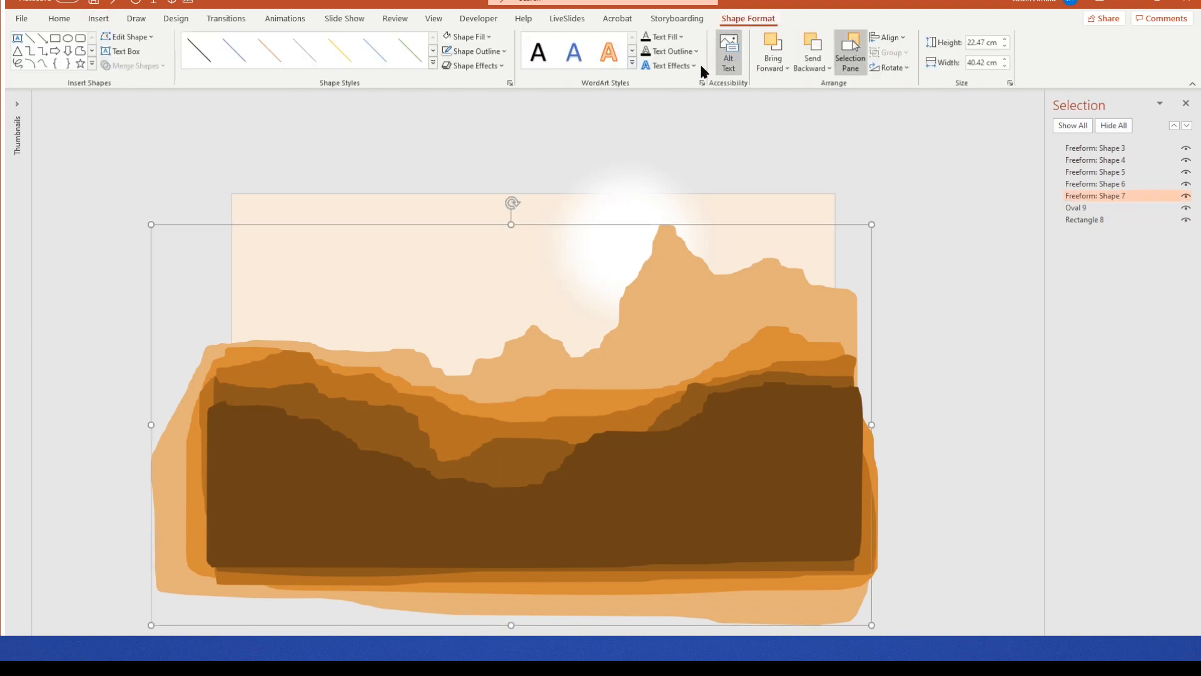
pyautogui.click(469, 38)
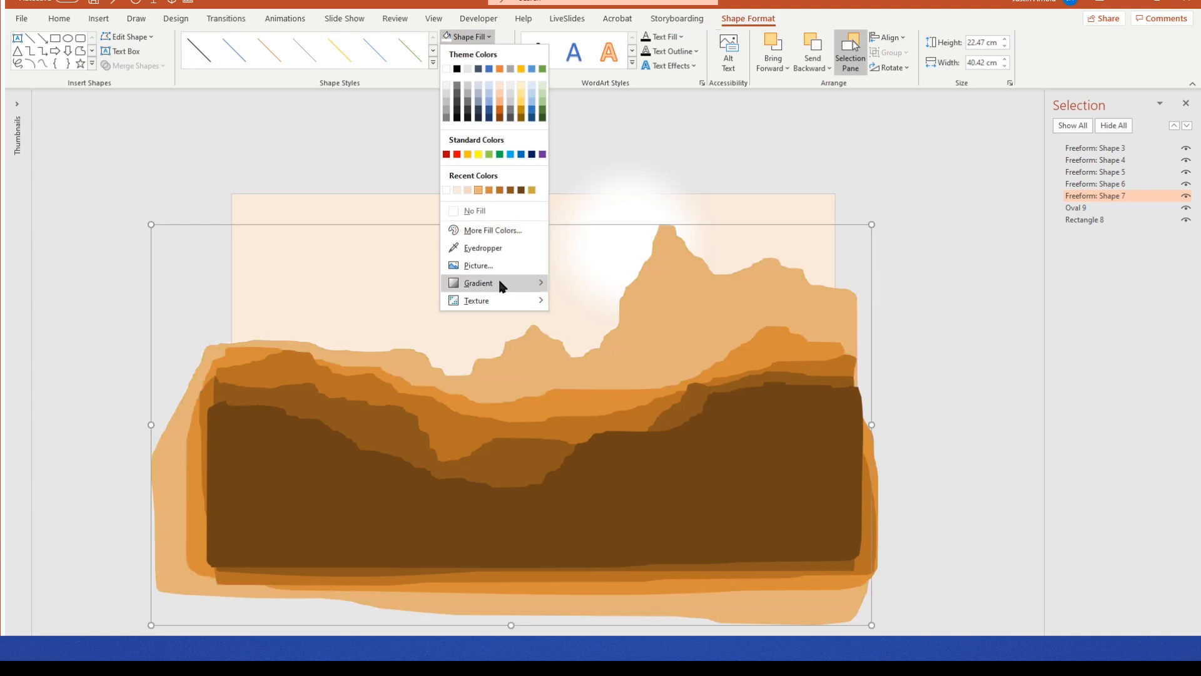
pyautogui.moveTo(500, 283)
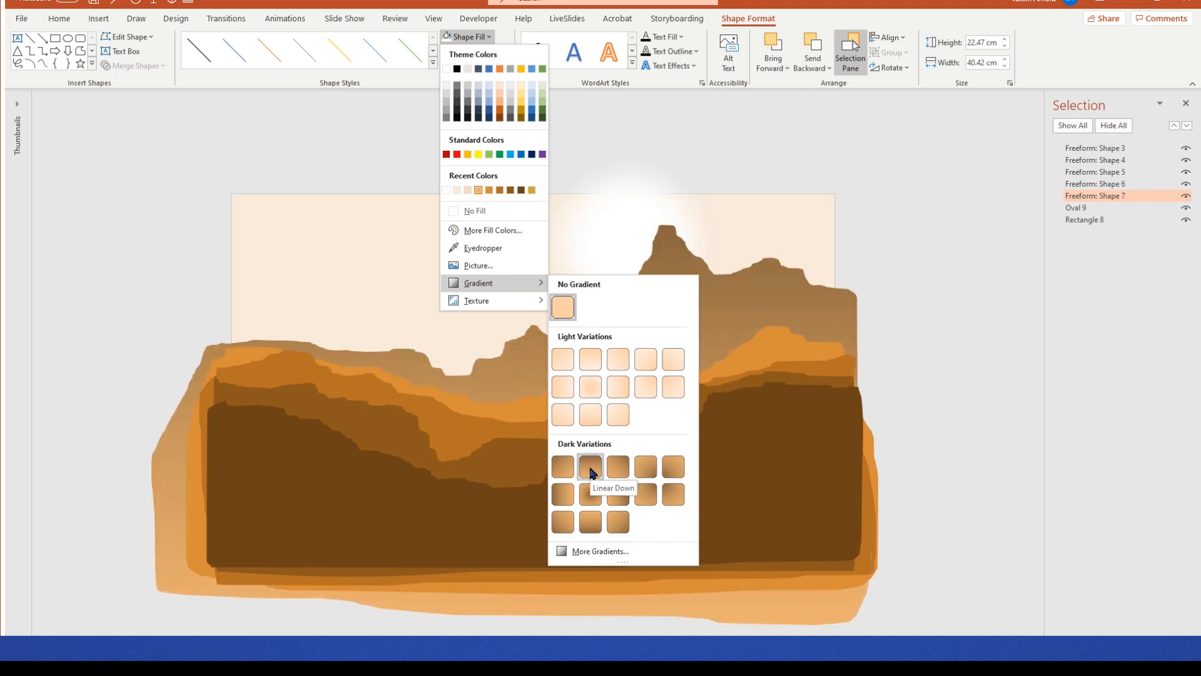
pyautogui.click(591, 523)
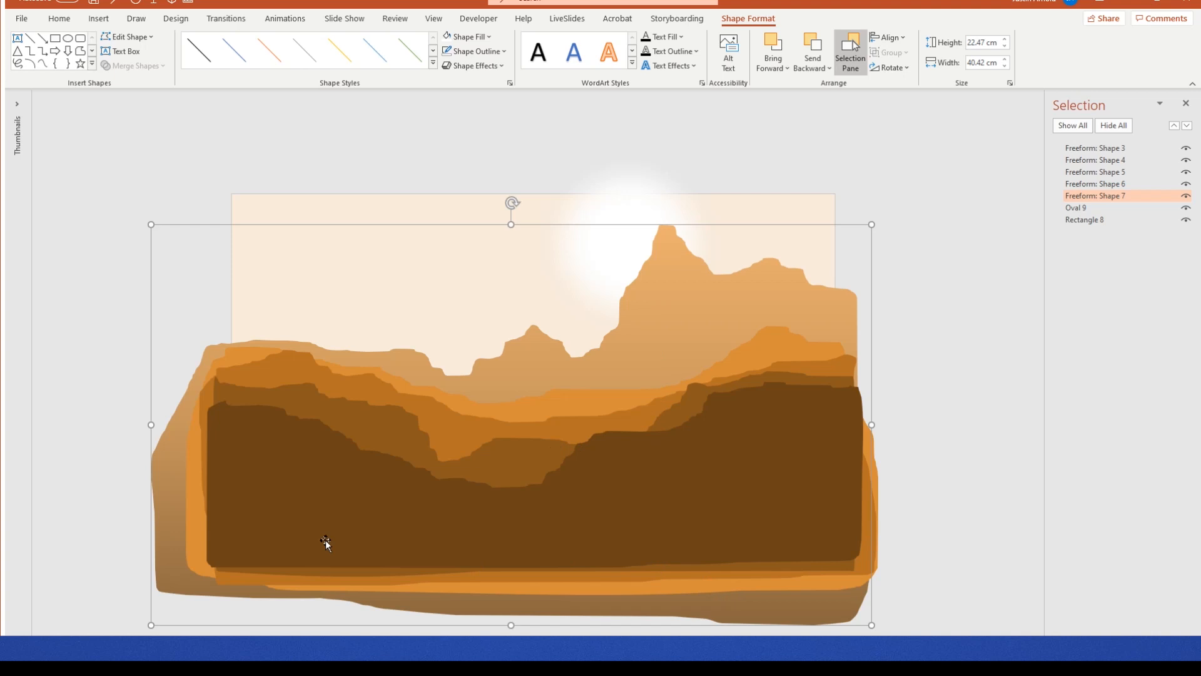
# Step: Open the detailed gradient settings for the rearmost mountain, close the Selection pane and widen the Format Shape pane
pyautogui.click(478, 37)
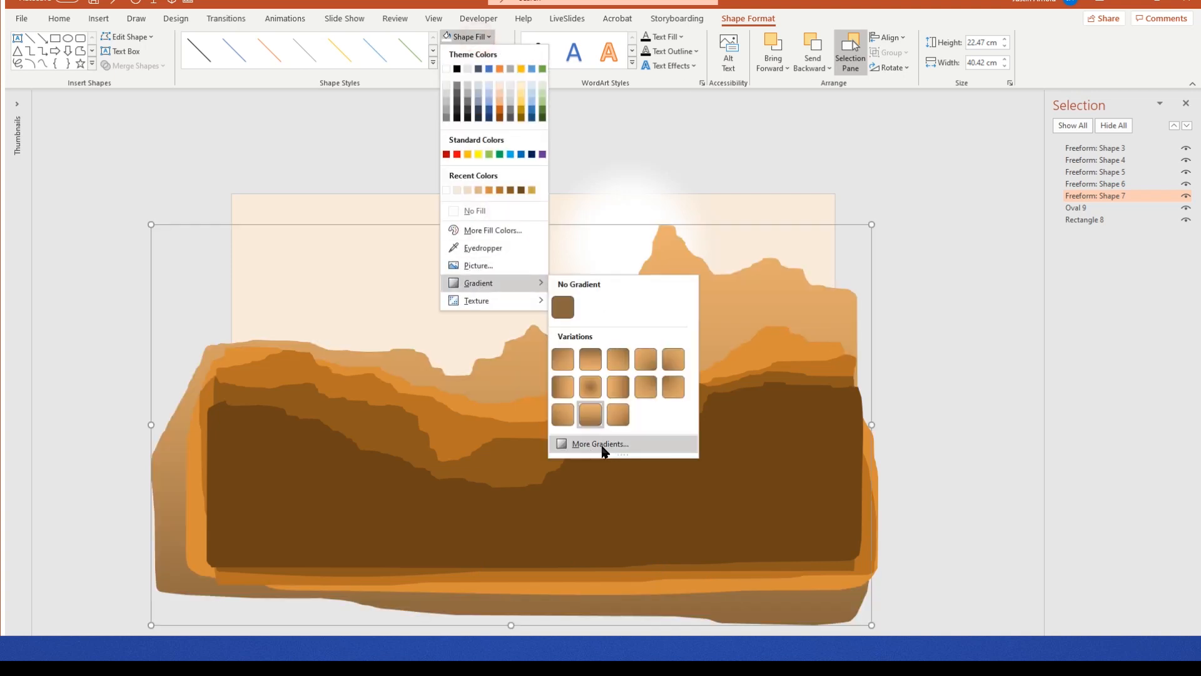
pyautogui.click(600, 446)
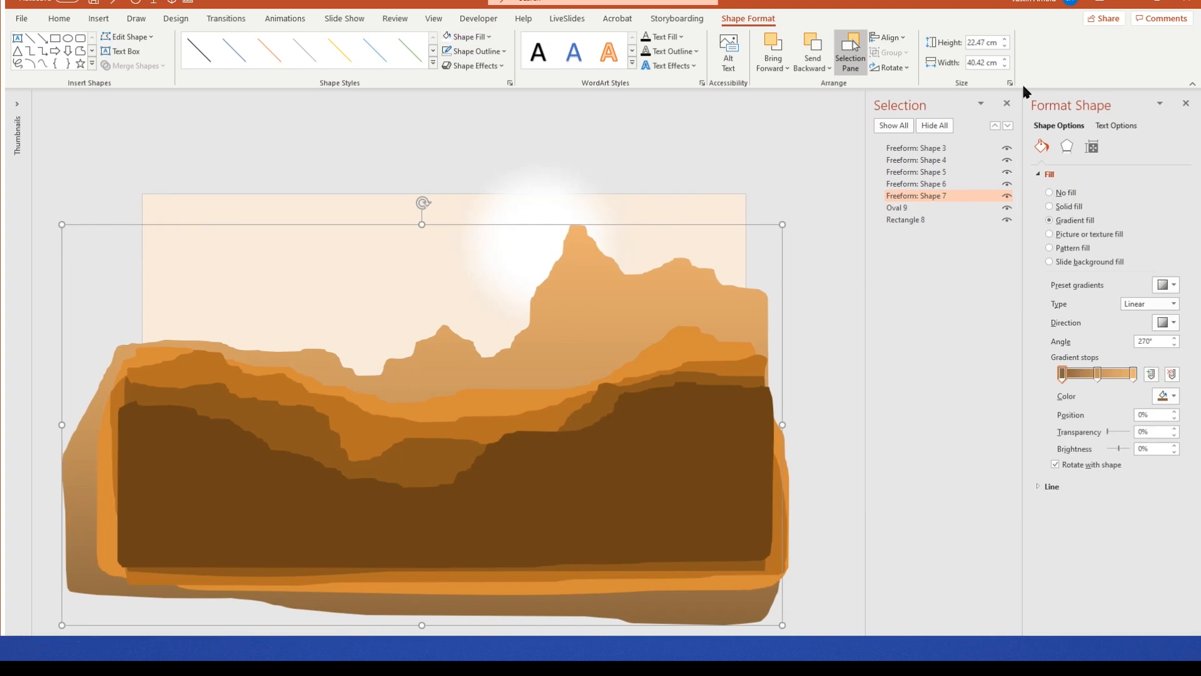
pyautogui.click(1007, 103)
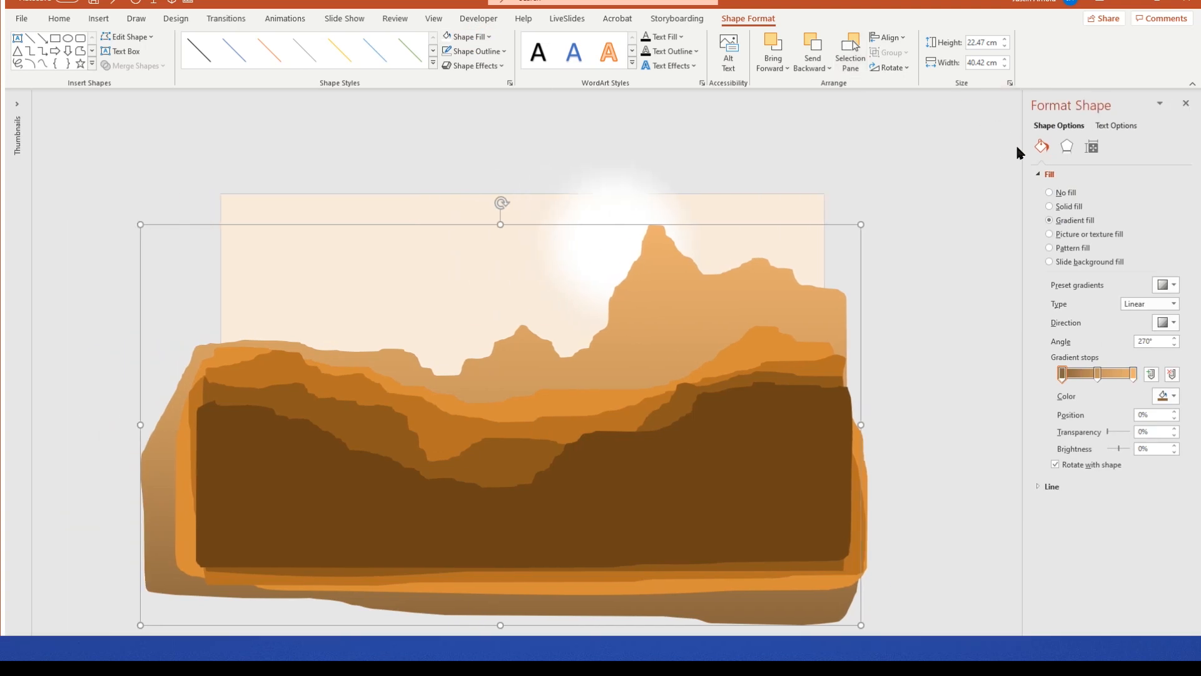
pyautogui.moveTo(1018, 152); pyautogui.dragTo(945, 152)
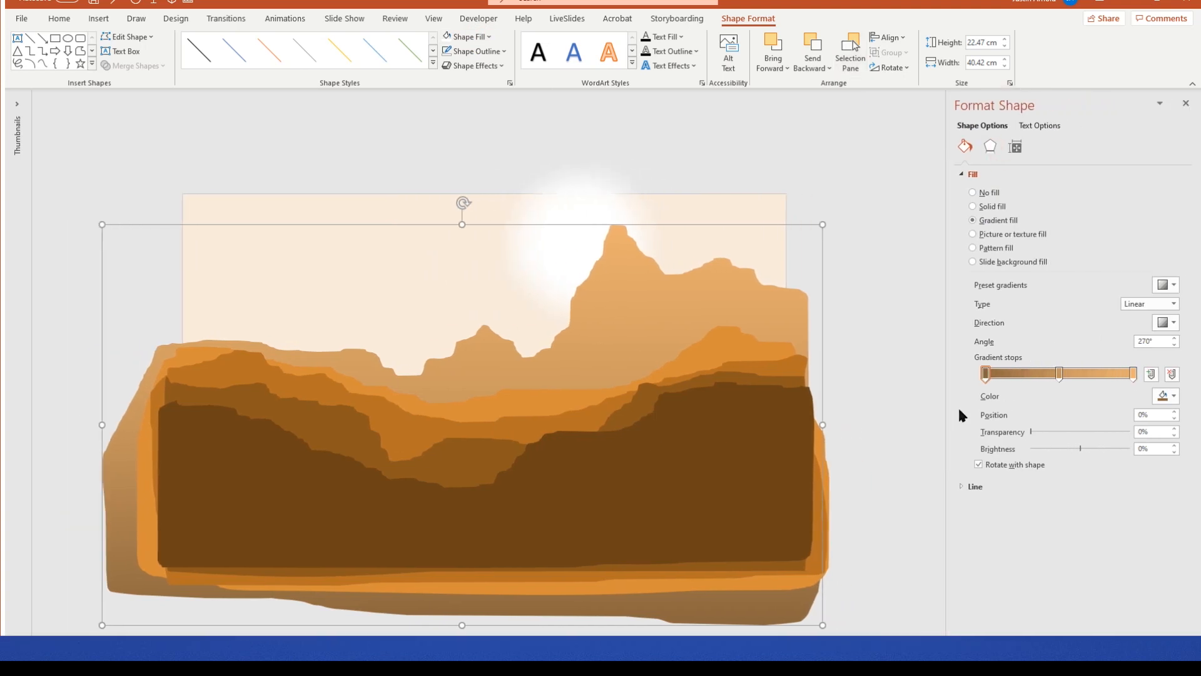
# Step: Try the dark gradient stop at 49%, preview the slide full screen, and try it at 39% with the light stop at 77%
pyautogui.click(1132, 374)
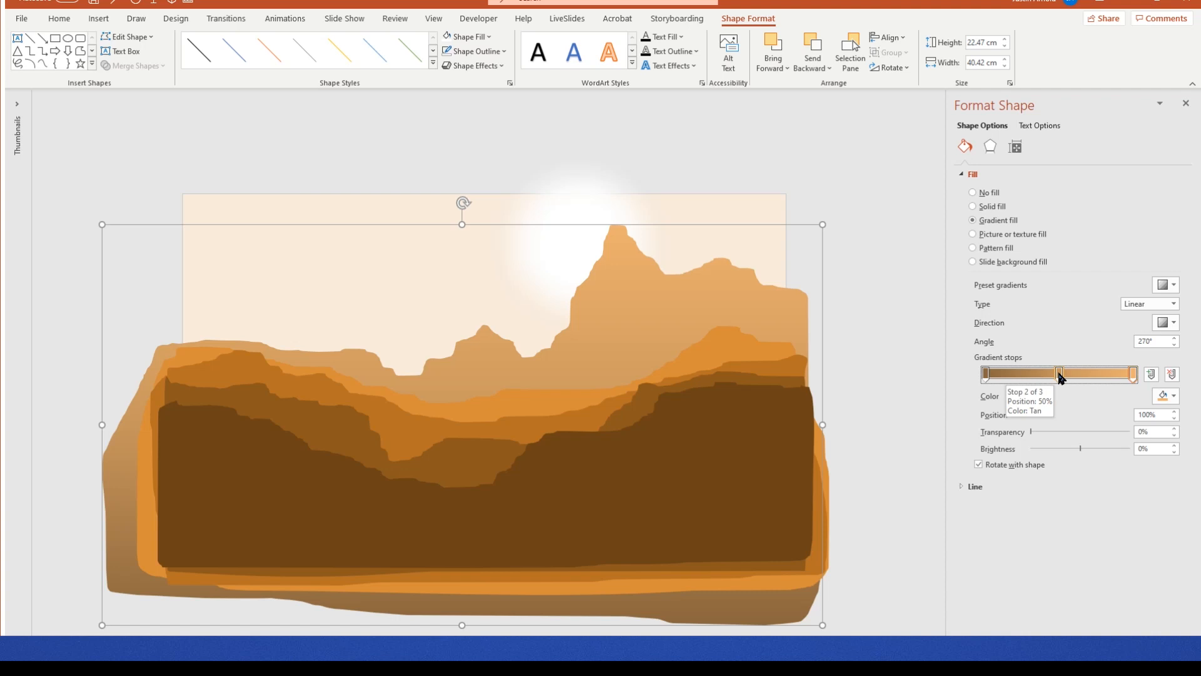
pyautogui.moveTo(1059, 376)
pyautogui.mouseDown()
pyautogui.moveTo(1107, 377)
pyautogui.moveTo(990, 378)
pyautogui.moveTo(1068, 378)
pyautogui.moveTo(1058, 378)
pyautogui.mouseUp()
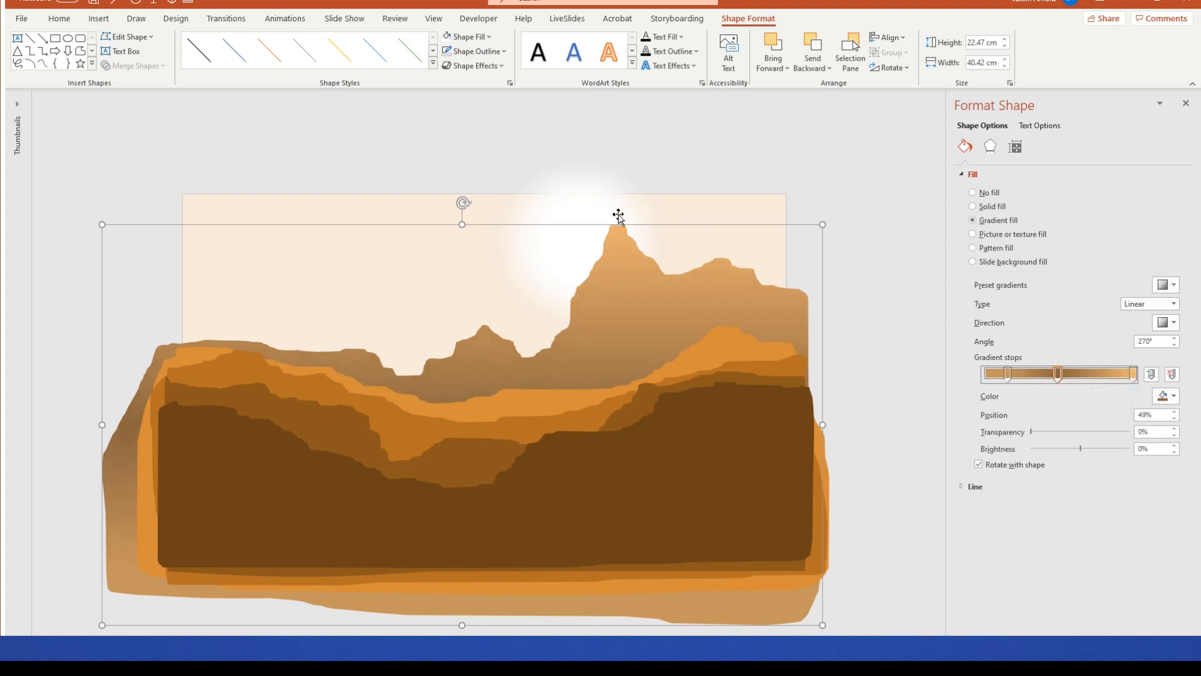
pyautogui.hotkey('shift', 'F5')
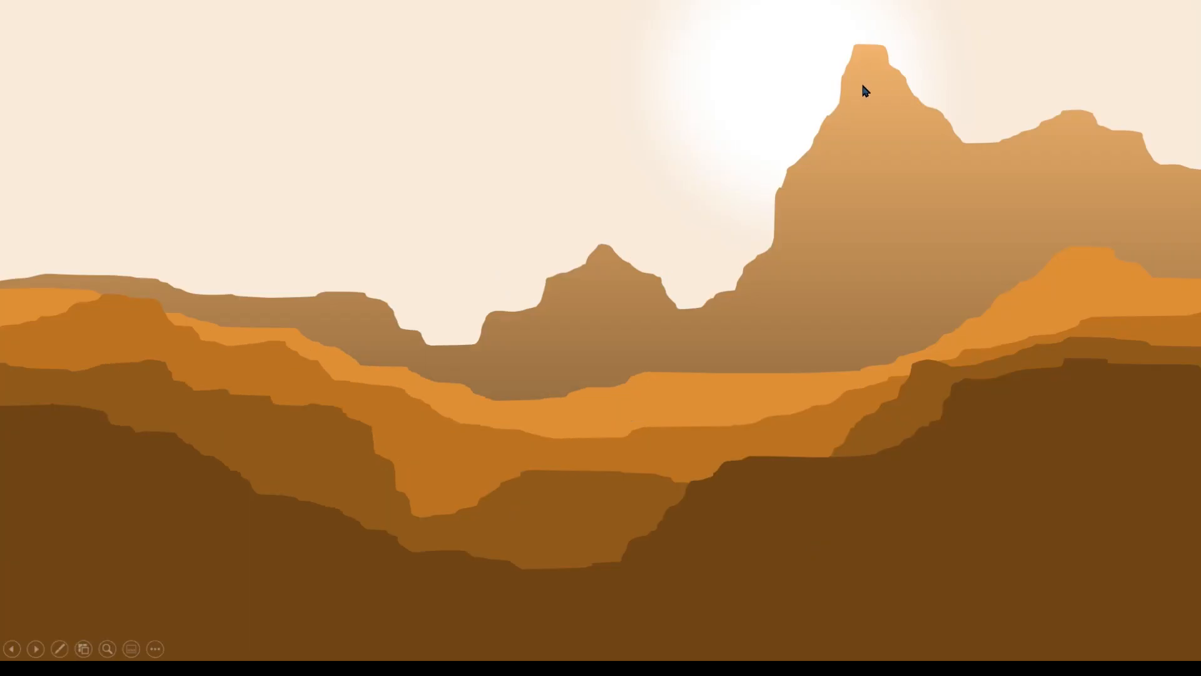
pyautogui.press('Escape')
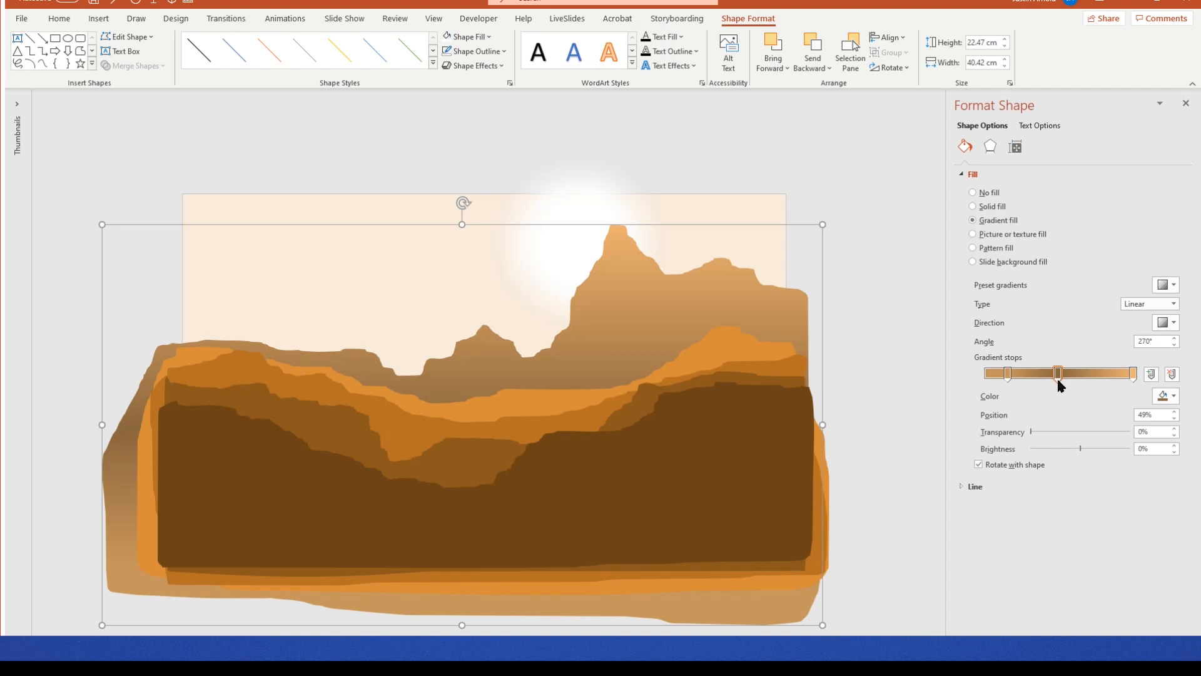
pyautogui.moveTo(1132, 372); pyautogui.dragTo(1043, 376)
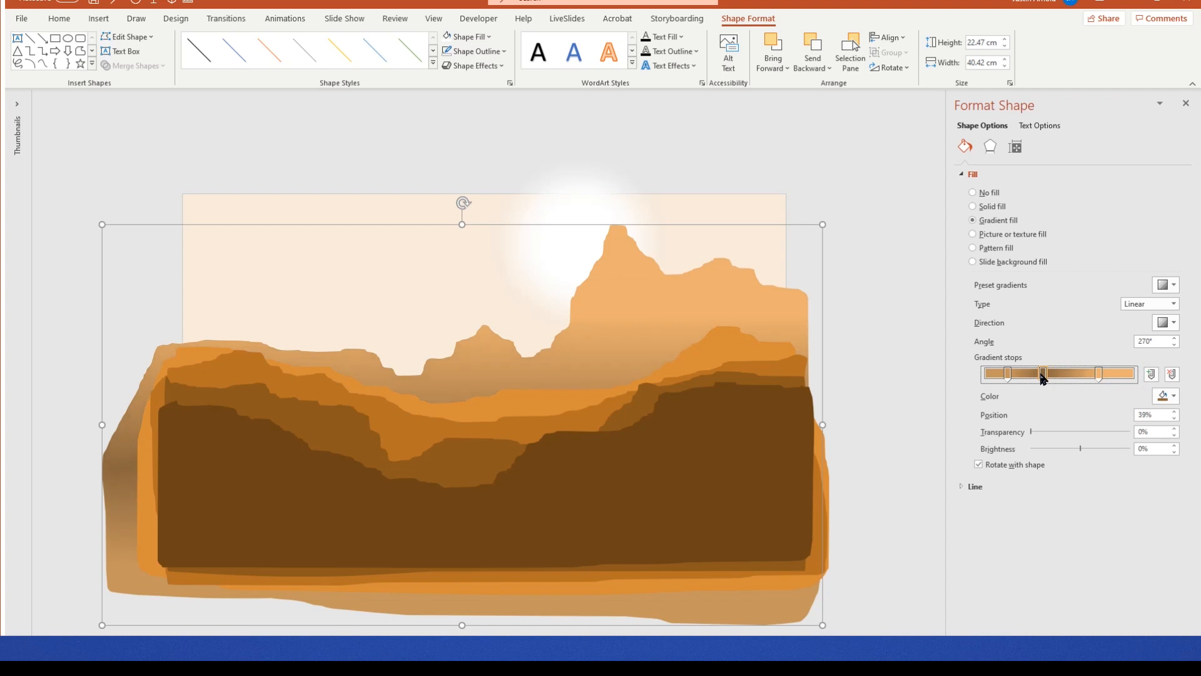
pyautogui.press('F5')
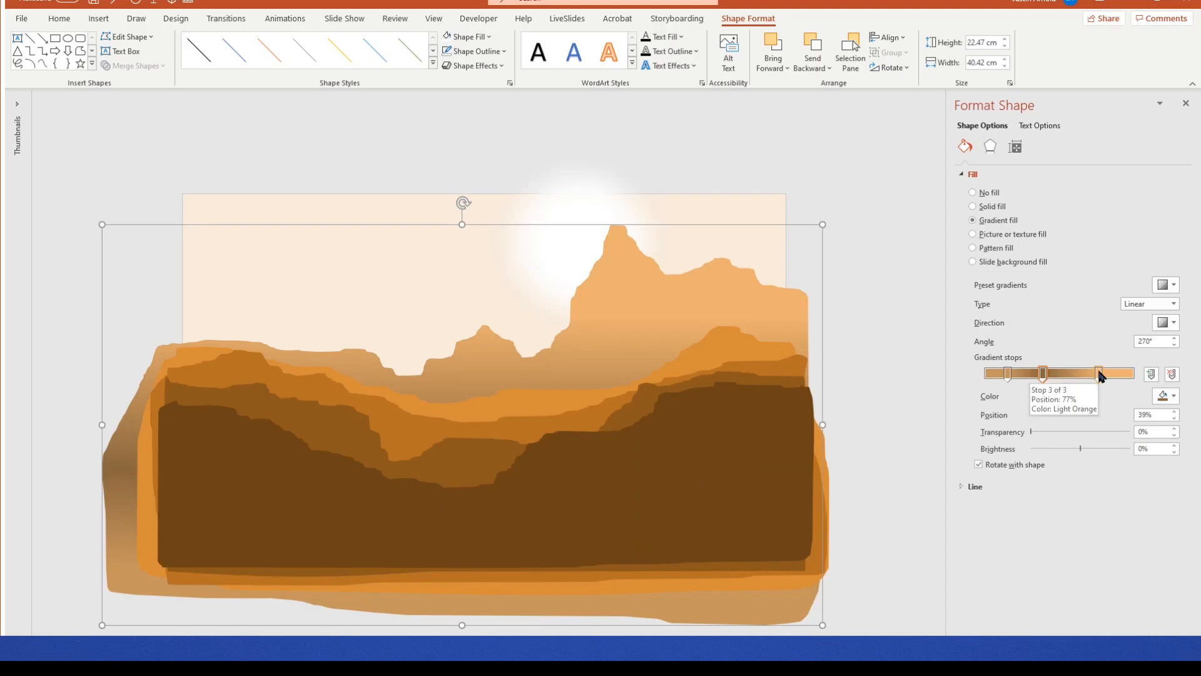
# Step: Set the mountain's gradient stops to dark at 0%, tan at 61% and light orange at 100%, and close the formatting settings
pyautogui.moveTo(1100, 375); pyautogui.dragTo(1135, 369)
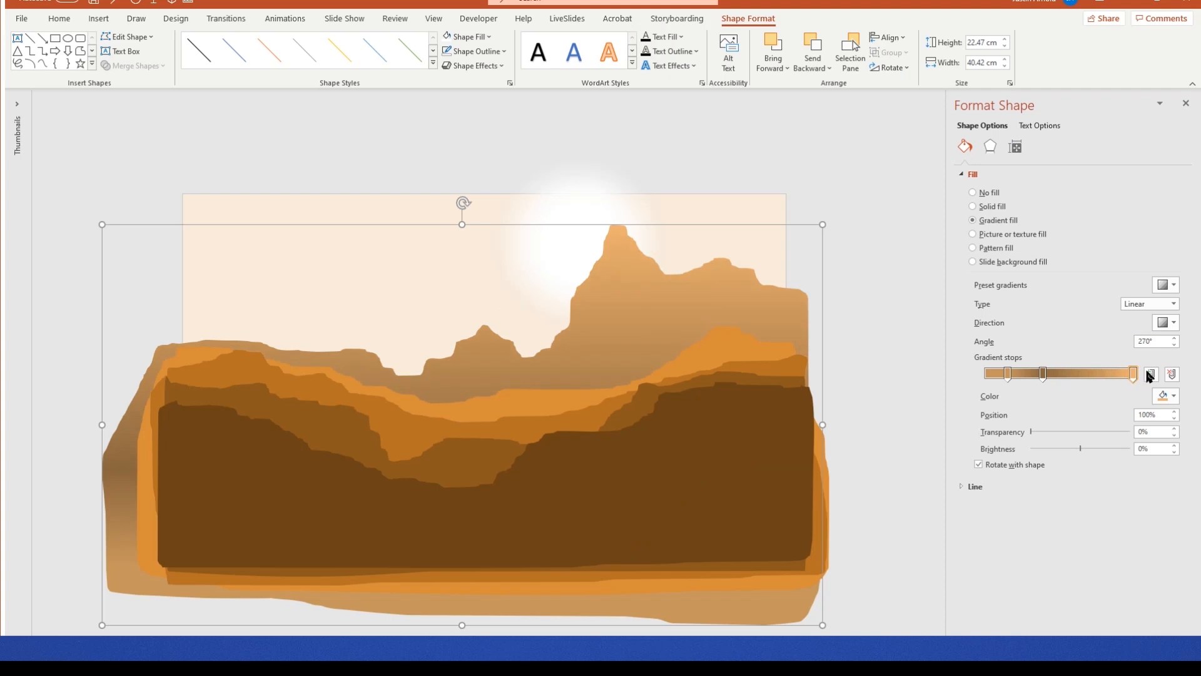
pyautogui.moveTo(1043, 374)
pyautogui.mouseDown()
pyautogui.moveTo(976, 376)
pyautogui.moveTo(1076, 379)
pyautogui.mouseUp()
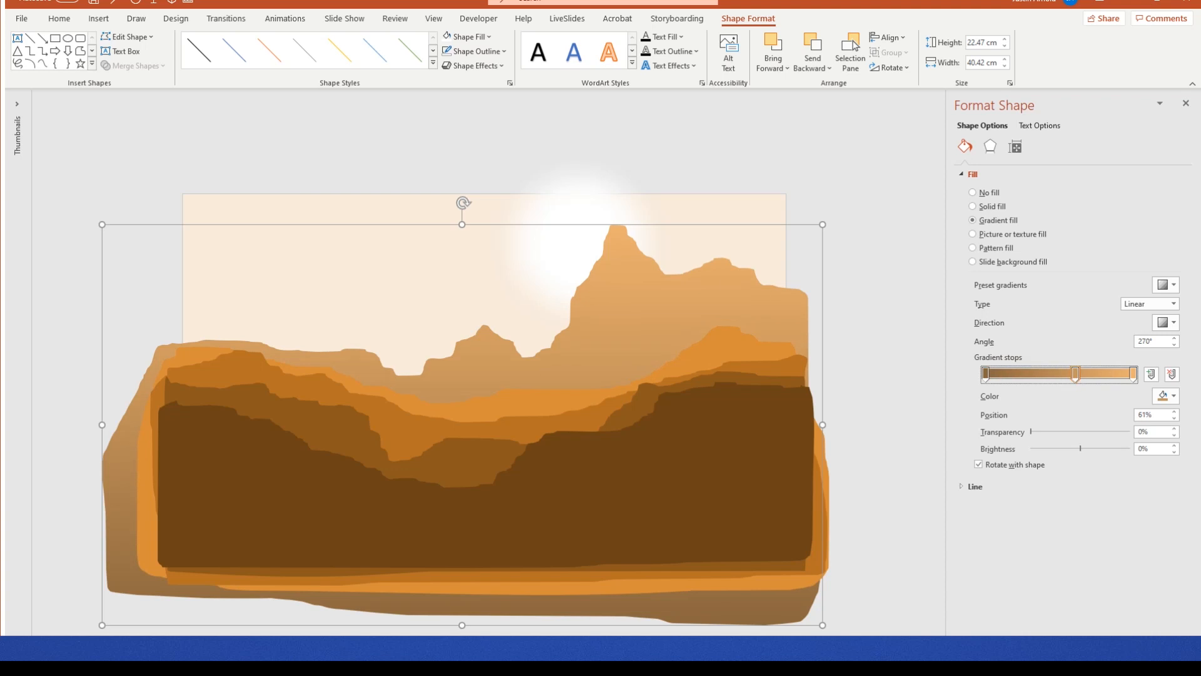
pyautogui.click(1187, 103)
pyautogui.click(958, 148)
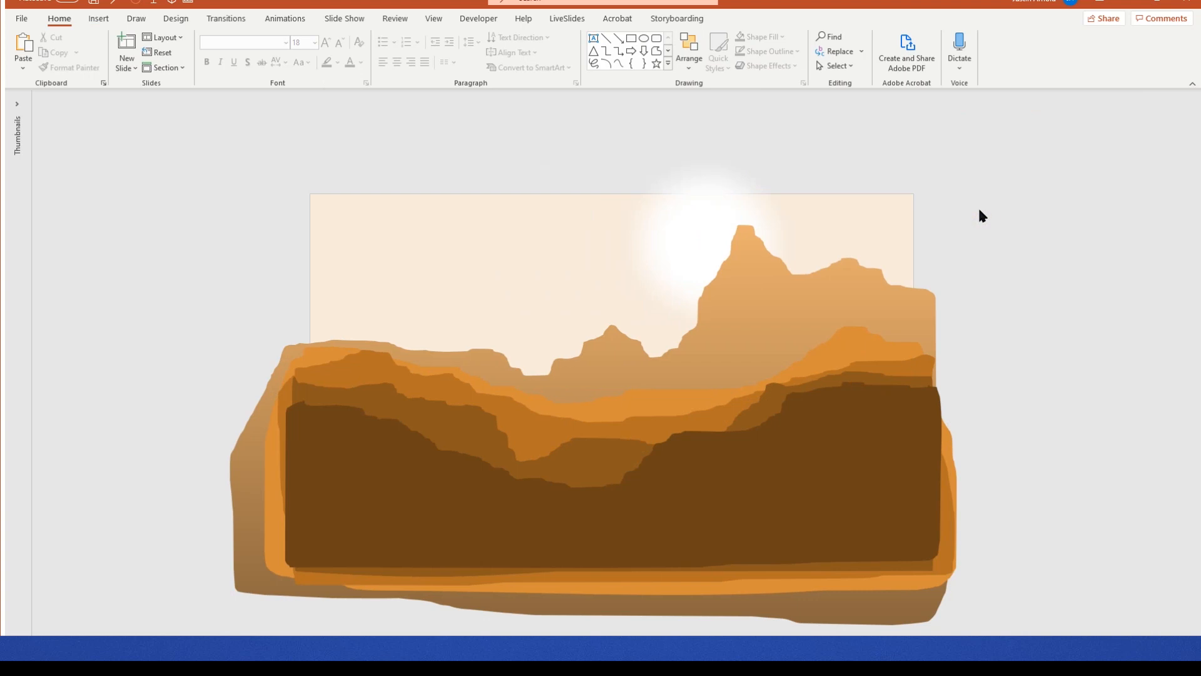
# Step: Search the icon library for "tree" and insert the plain pine tree icon on the slide
pyautogui.scroll(2, 986, 212)
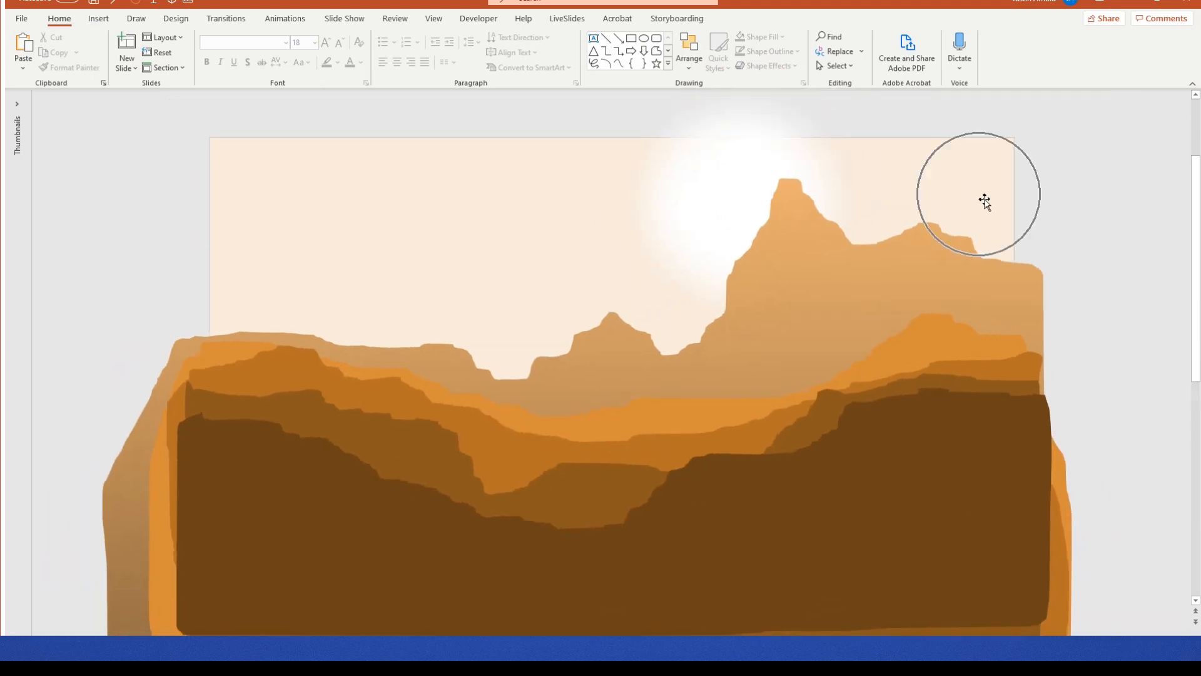
pyautogui.click(1092, 198)
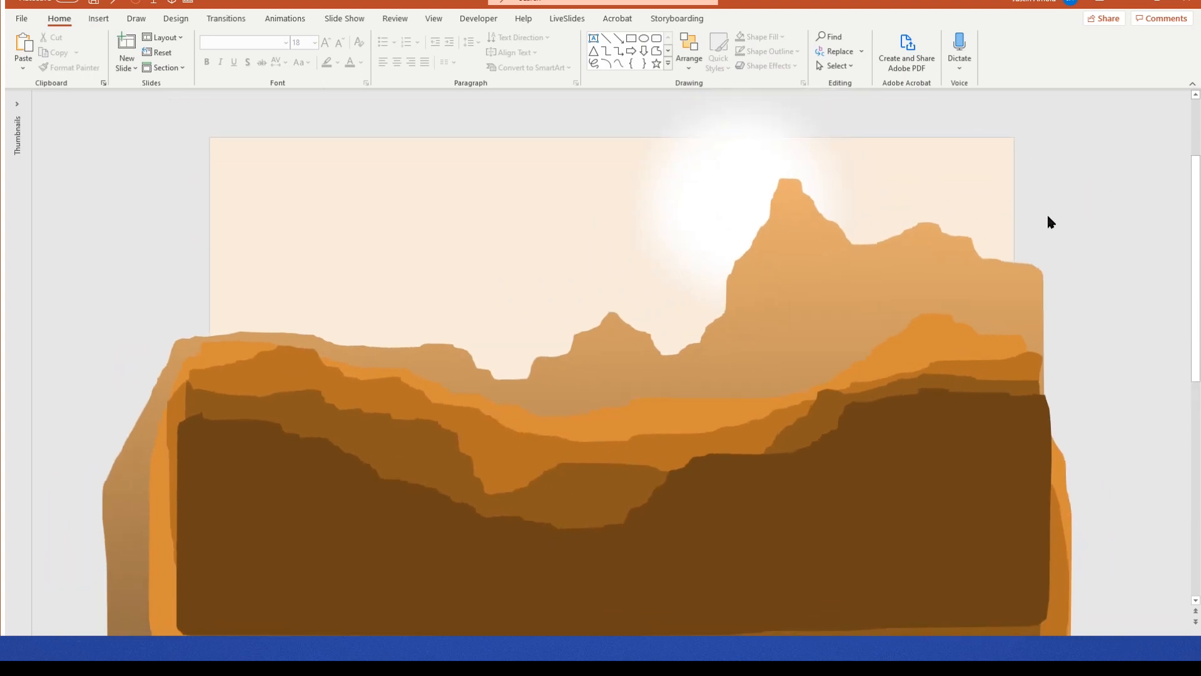
pyautogui.click(98, 23)
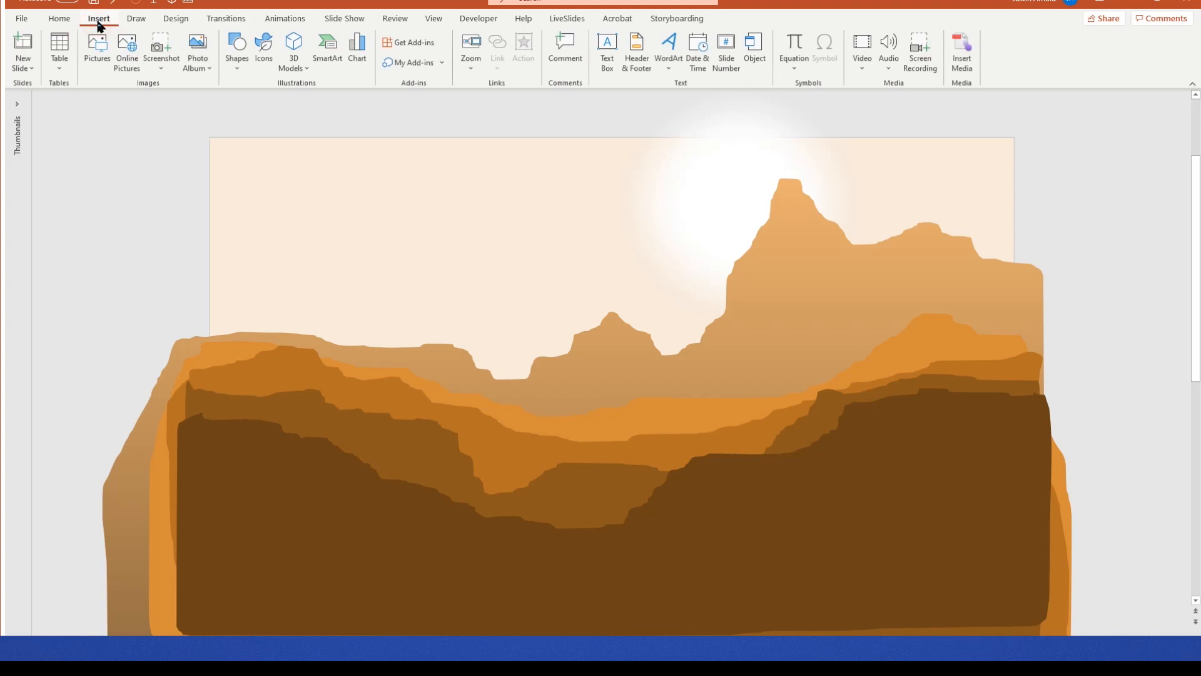
pyautogui.click(264, 44)
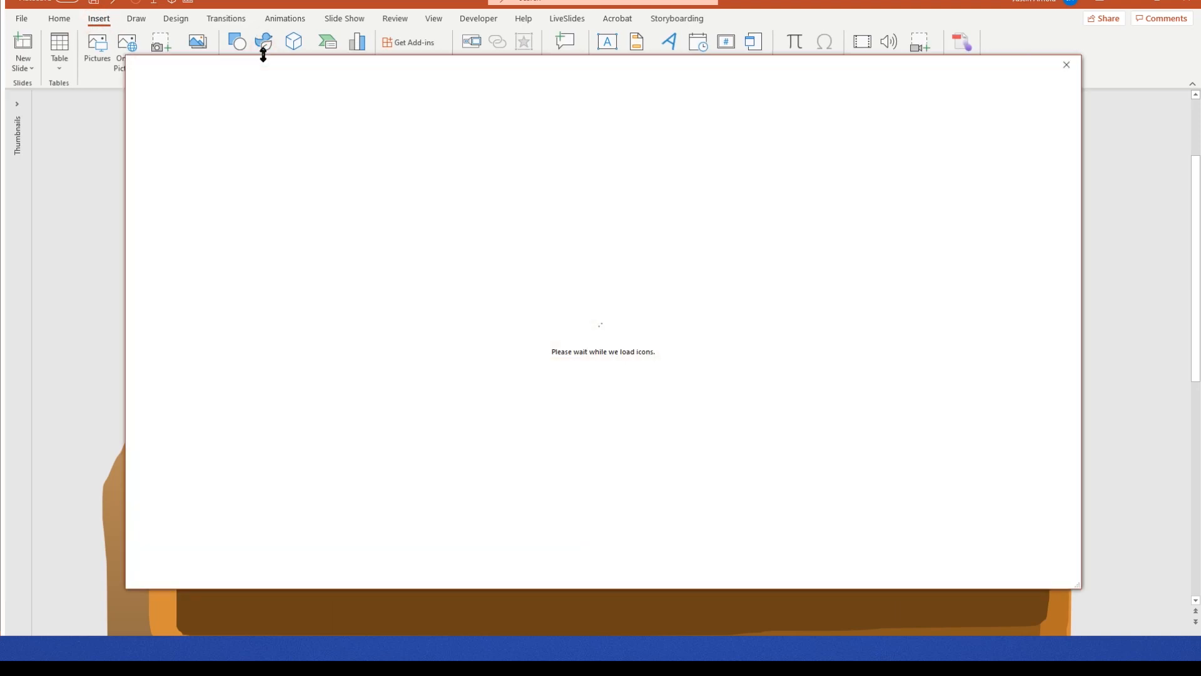
pyautogui.click(480, 68)
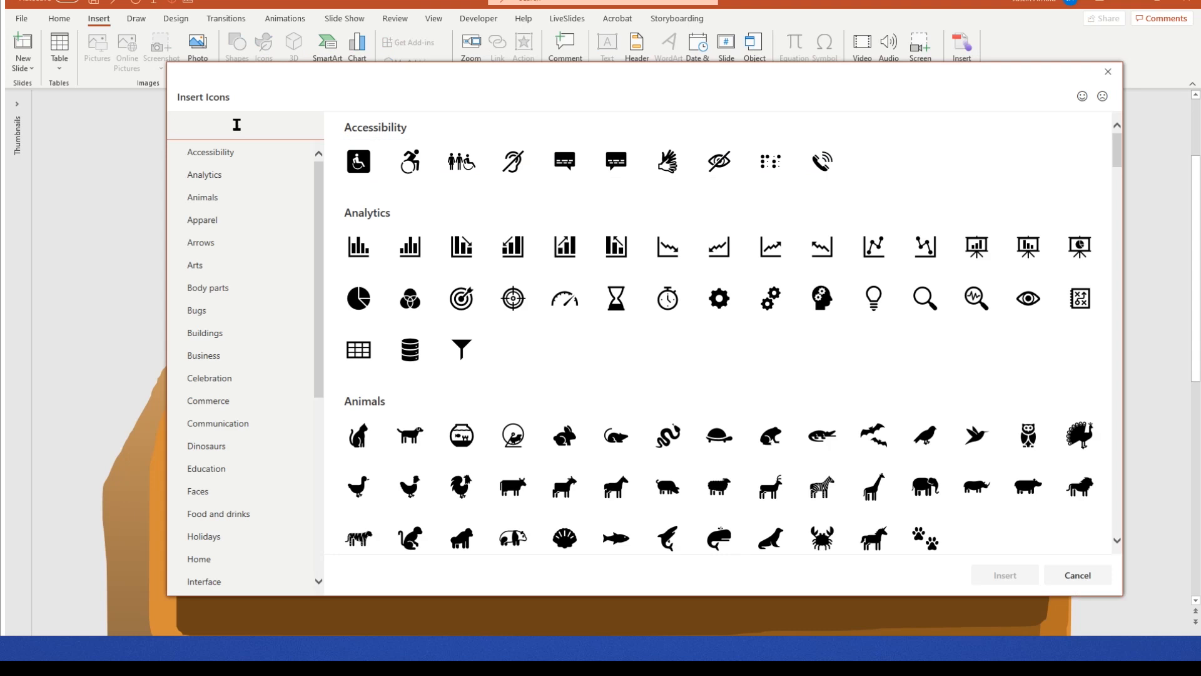
pyautogui.write('tree')
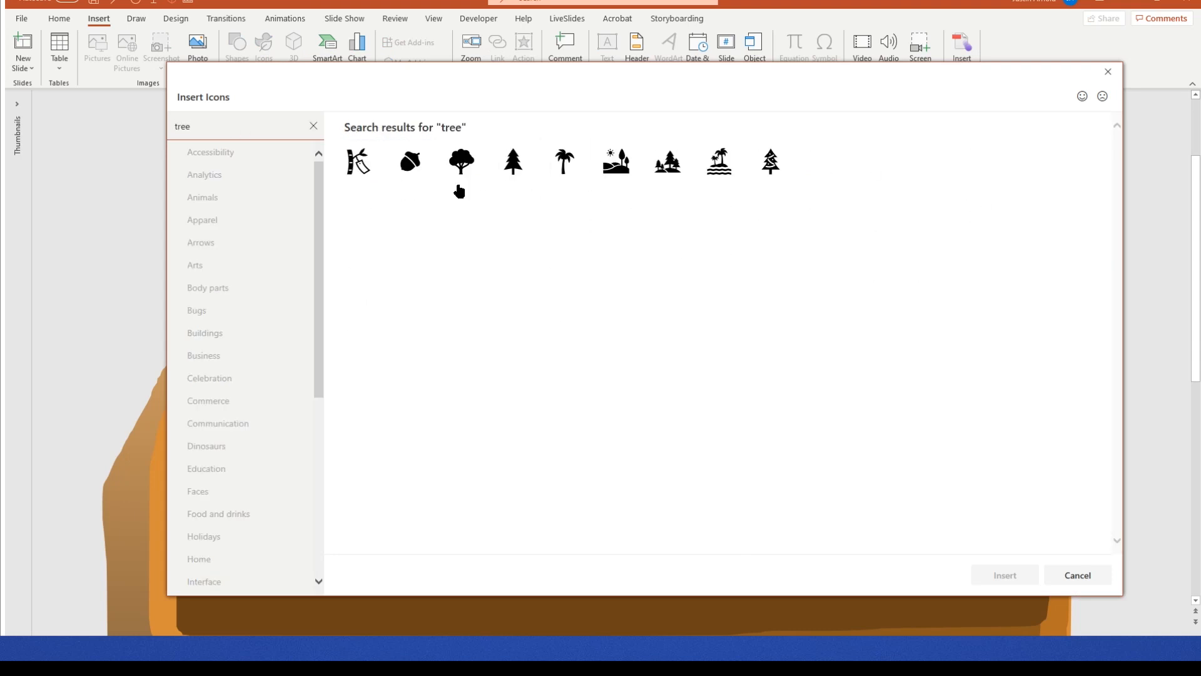
pyautogui.click(494, 161)
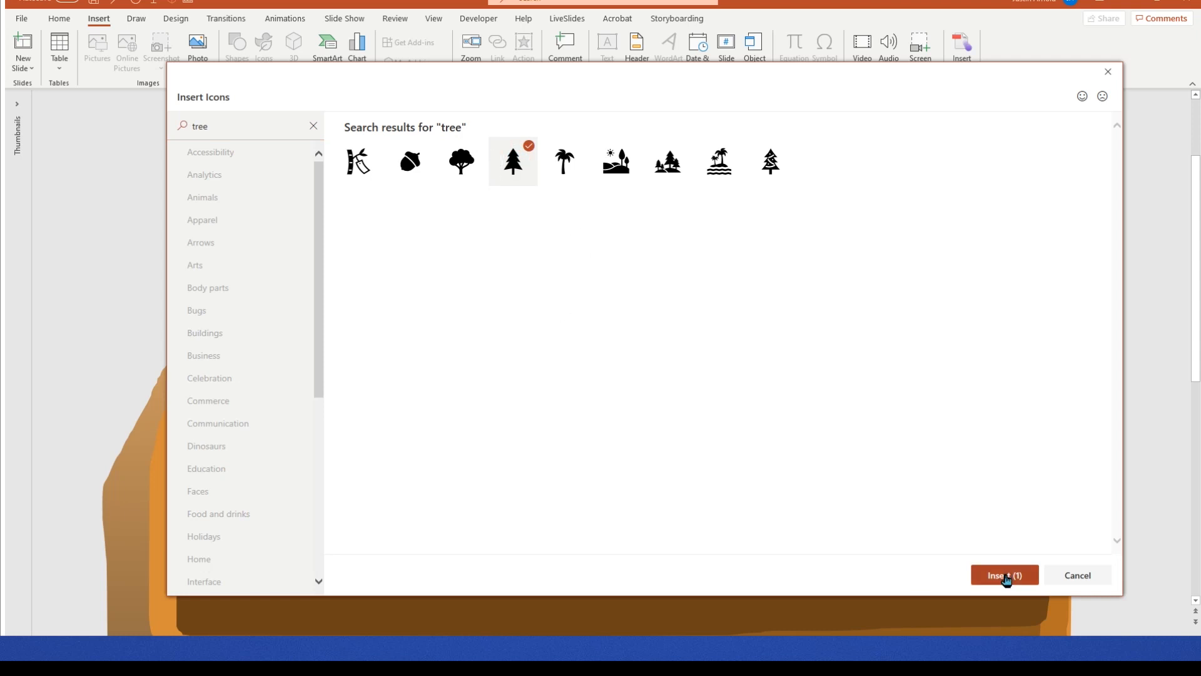
pyautogui.click(1006, 577)
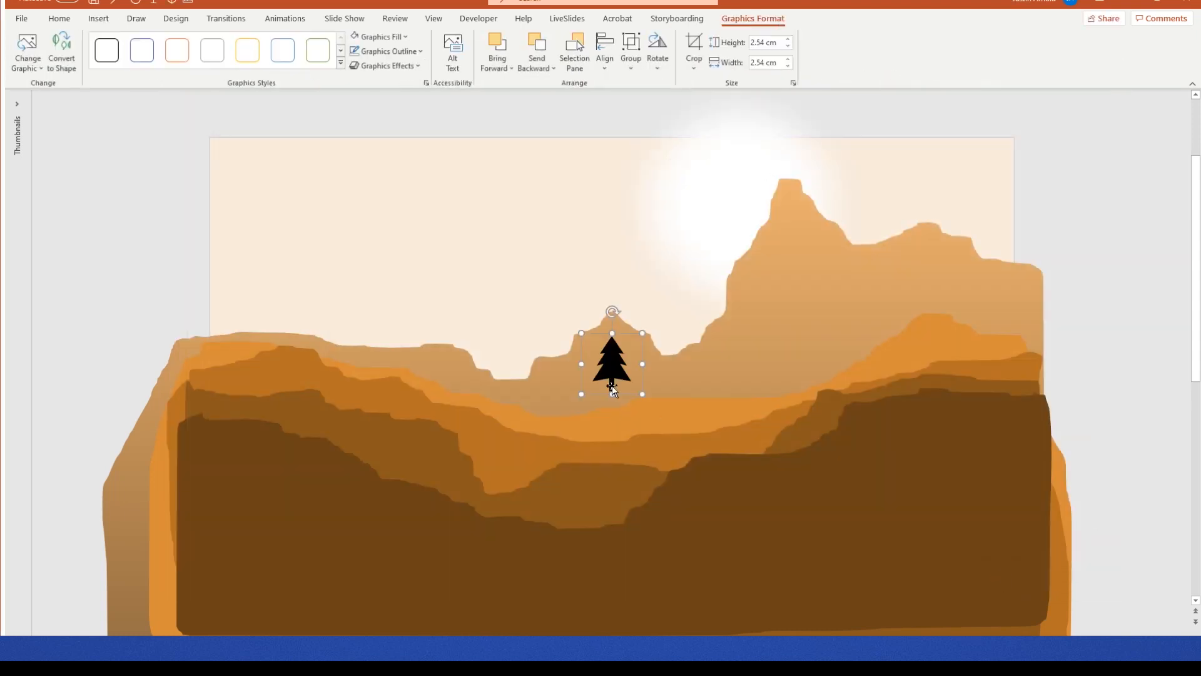
# Step: Enlarge the pine tree icon to about 6.24 cm square and place it above the terrain at the slide's left edge
pyautogui.moveTo(641, 330); pyautogui.dragTo(435, 320)
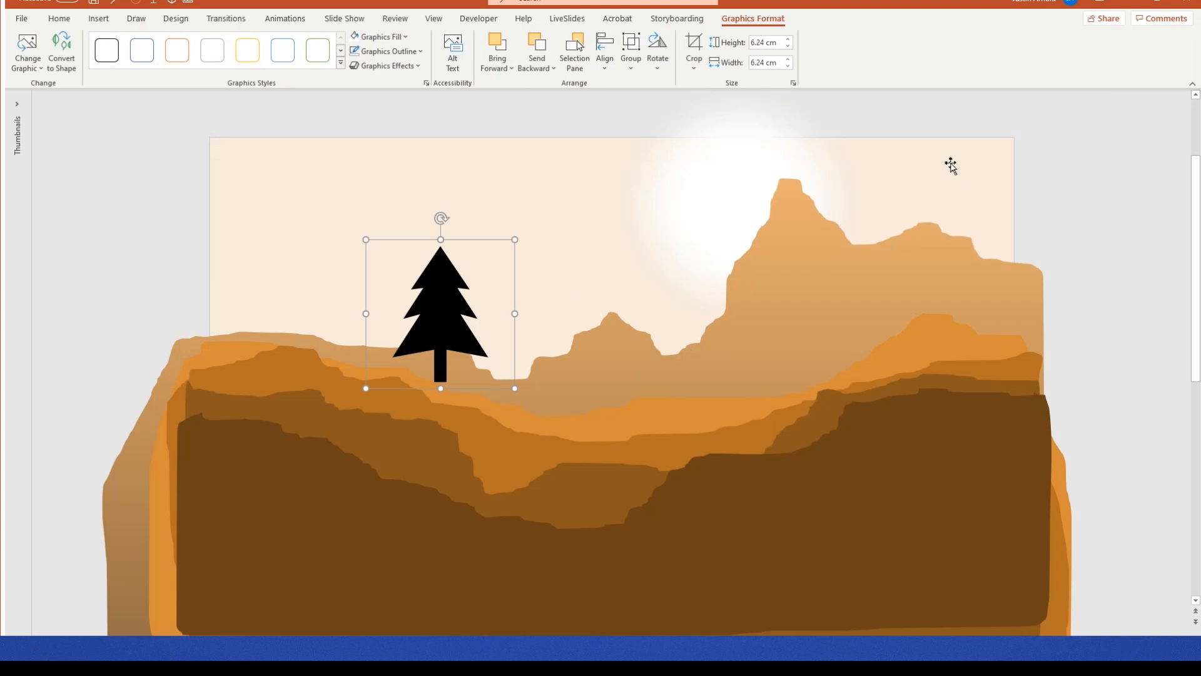
pyautogui.moveTo(442, 302); pyautogui.dragTo(253, 246)
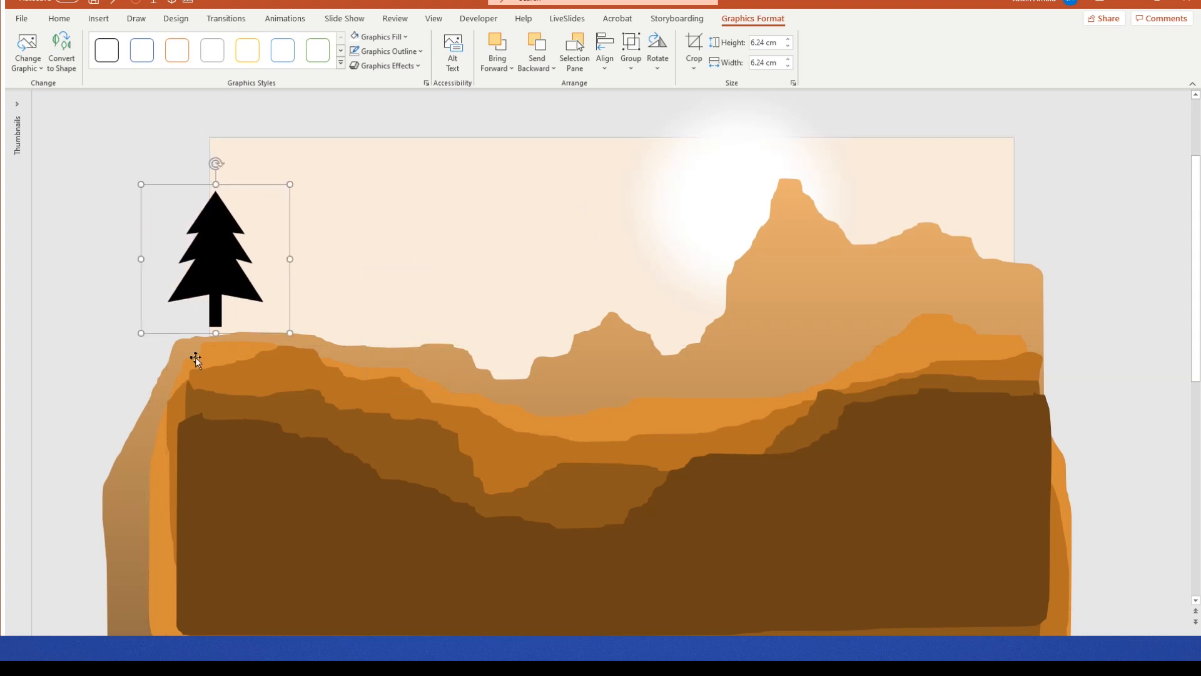
# Step: Draw an isosceles triangle about 5.56 cm wide and 4.17 cm high in the sky between the pine tree and the sun
pyautogui.click(94, 20)
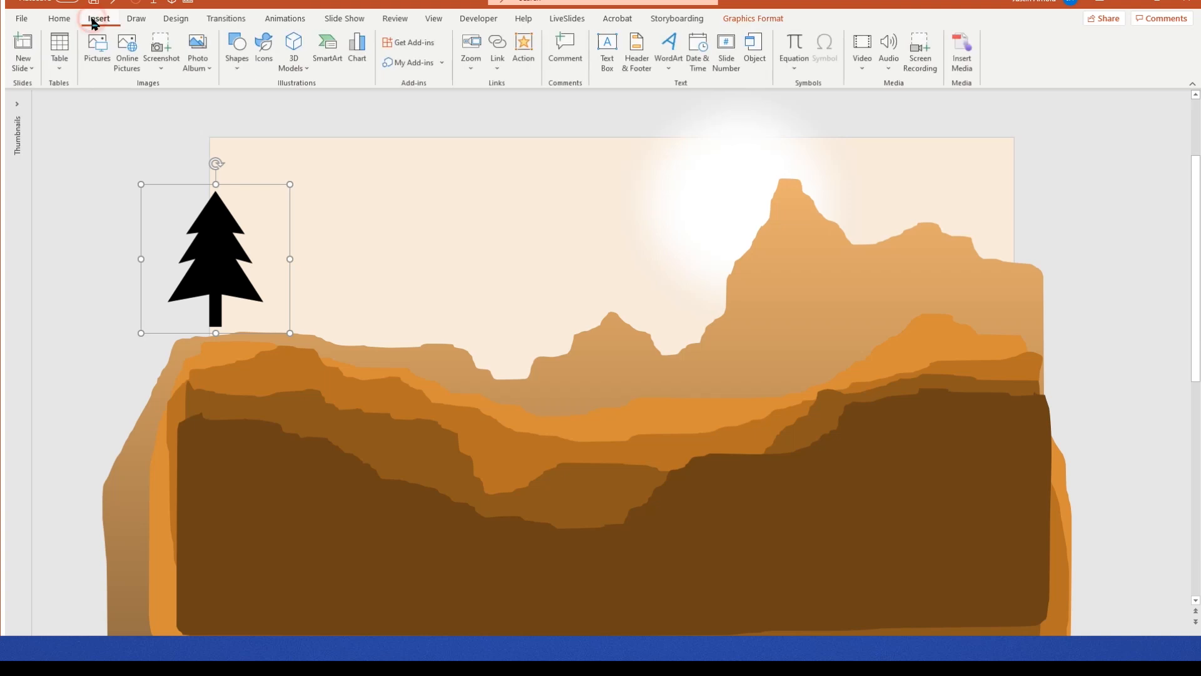
pyautogui.click(238, 50)
pyautogui.click(307, 101)
pyautogui.moveTo(405, 270); pyautogui.dragTo(542, 169)
# Step: Open the blue triangle's outline for point editing
pyautogui.click(482, 228)
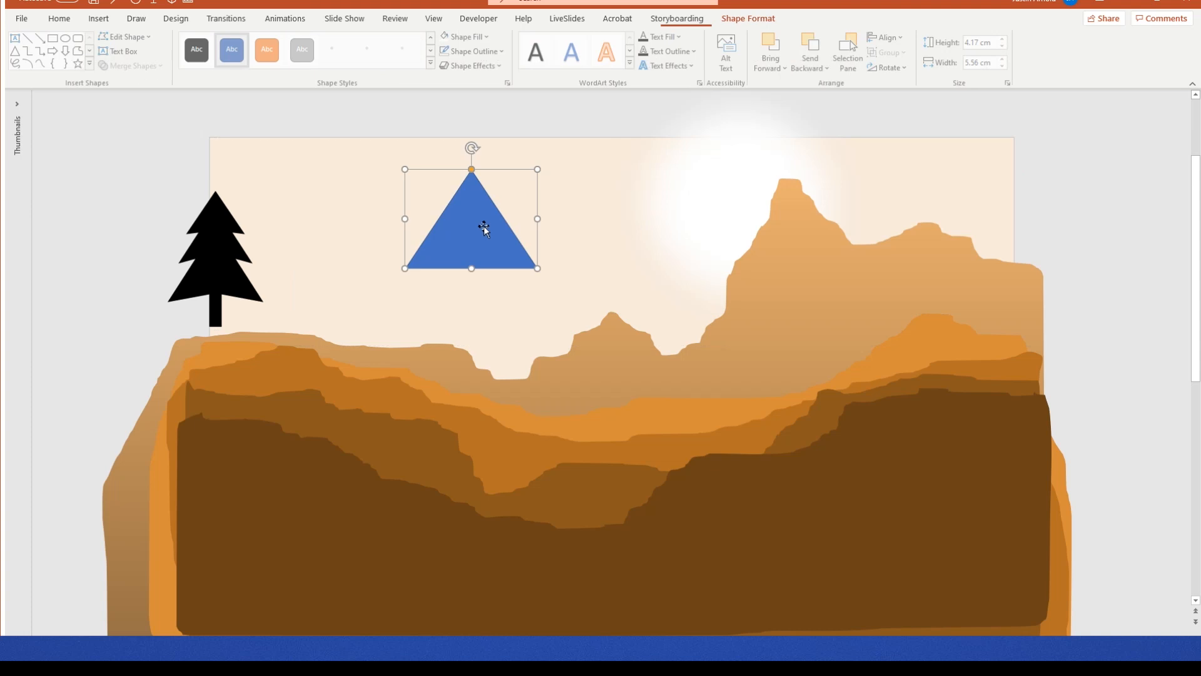
pyautogui.rightClick(482, 227)
pyautogui.click(521, 331)
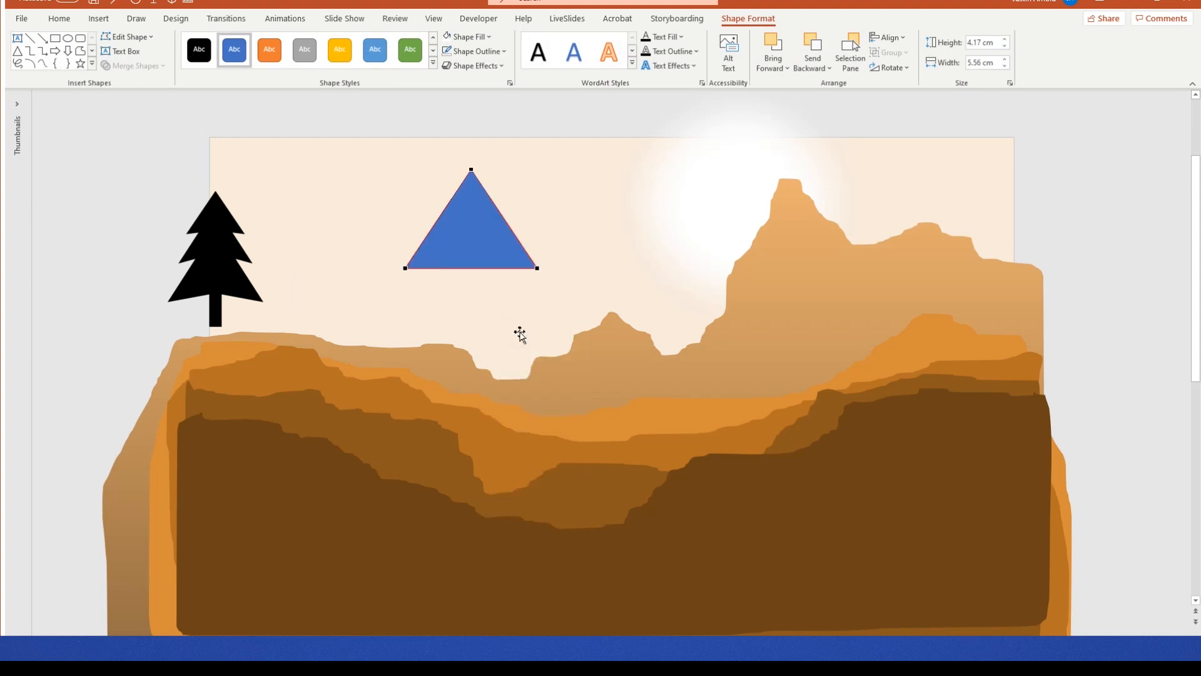
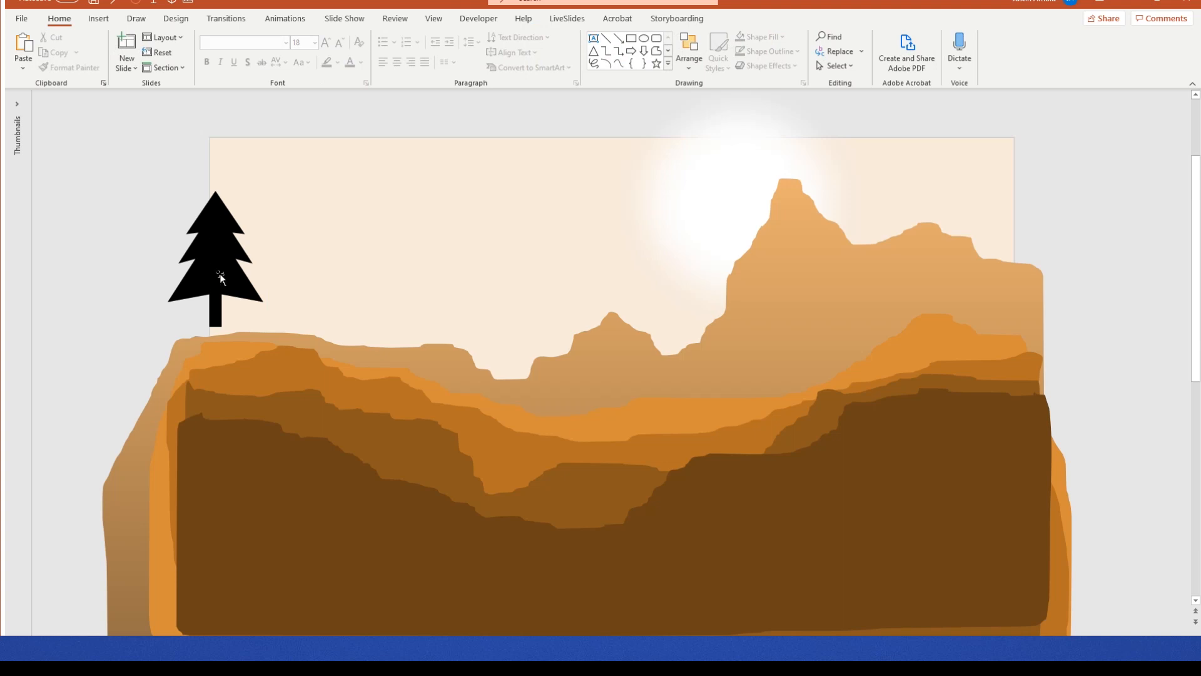
# Step: Move the pine tree icon down onto the front terrain's ridge at the slide's left edge and shrink it proportionally
pyautogui.click(615, 64)
pyautogui.moveTo(237, 269); pyautogui.dragTo(249, 363)
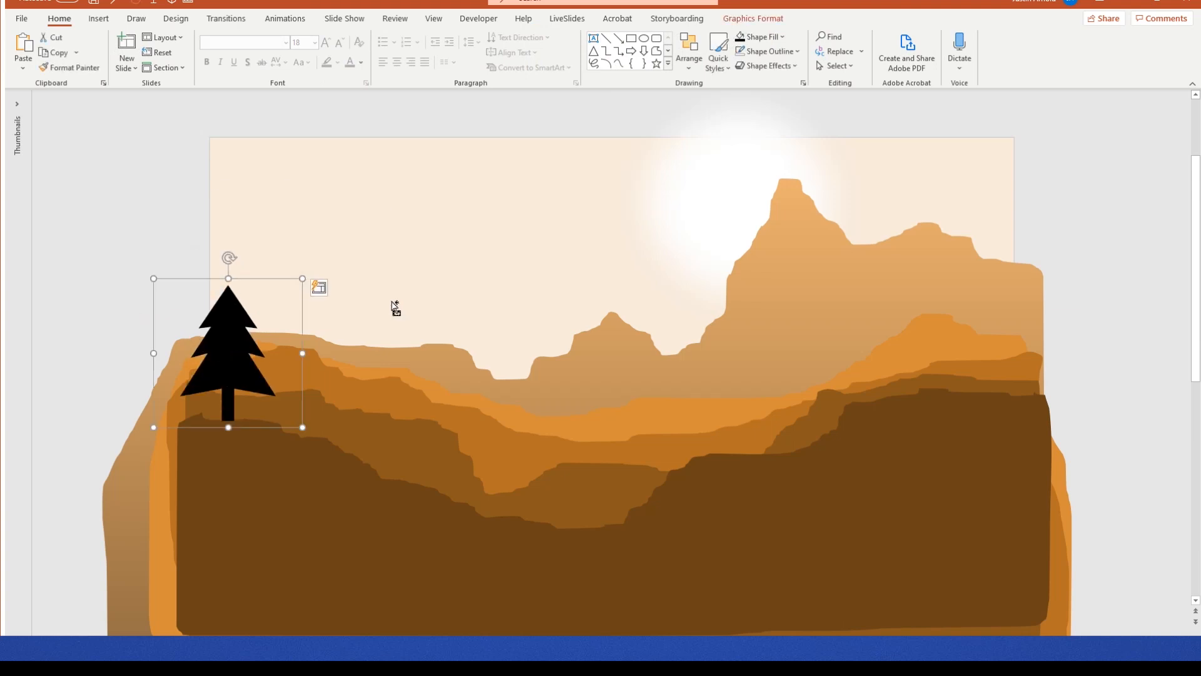
pyautogui.scroll(-4, 395, 308)
pyautogui.scroll(1, 436, 388)
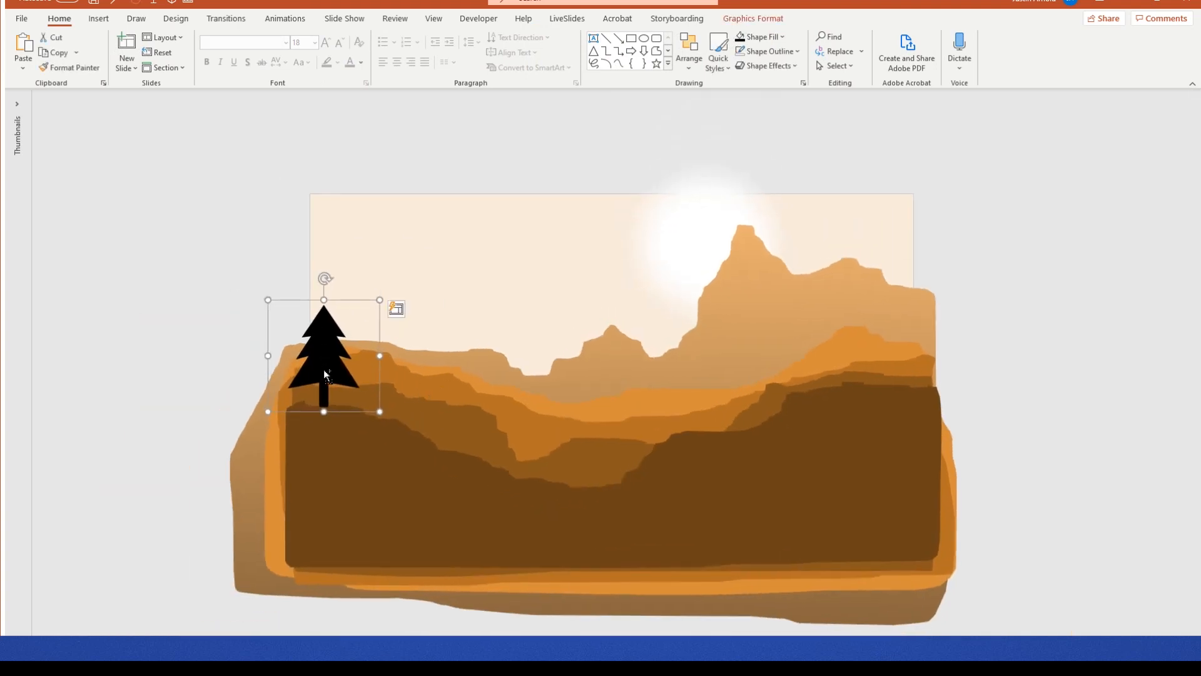
pyautogui.scroll(3, 324, 370)
pyautogui.moveTo(217, 358); pyautogui.dragTo(227, 362)
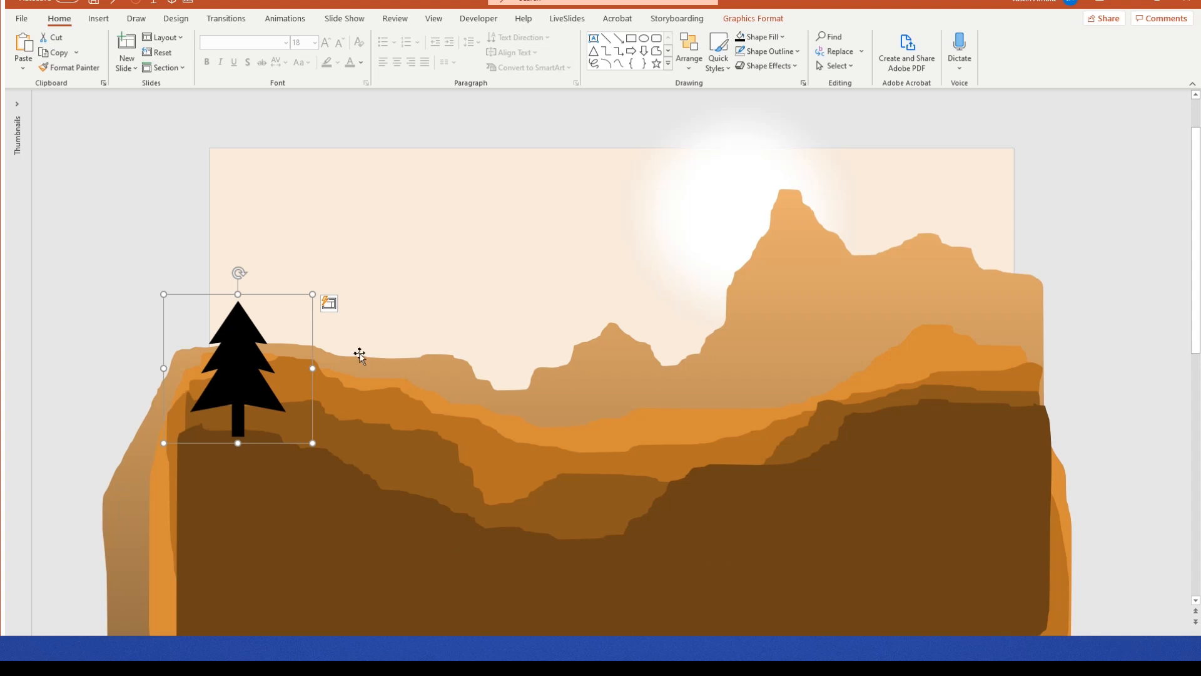
pyautogui.moveTo(312, 295); pyautogui.dragTo(266, 339)
pyautogui.click(226, 391)
pyautogui.moveTo(227, 391); pyautogui.dragTo(231, 393)
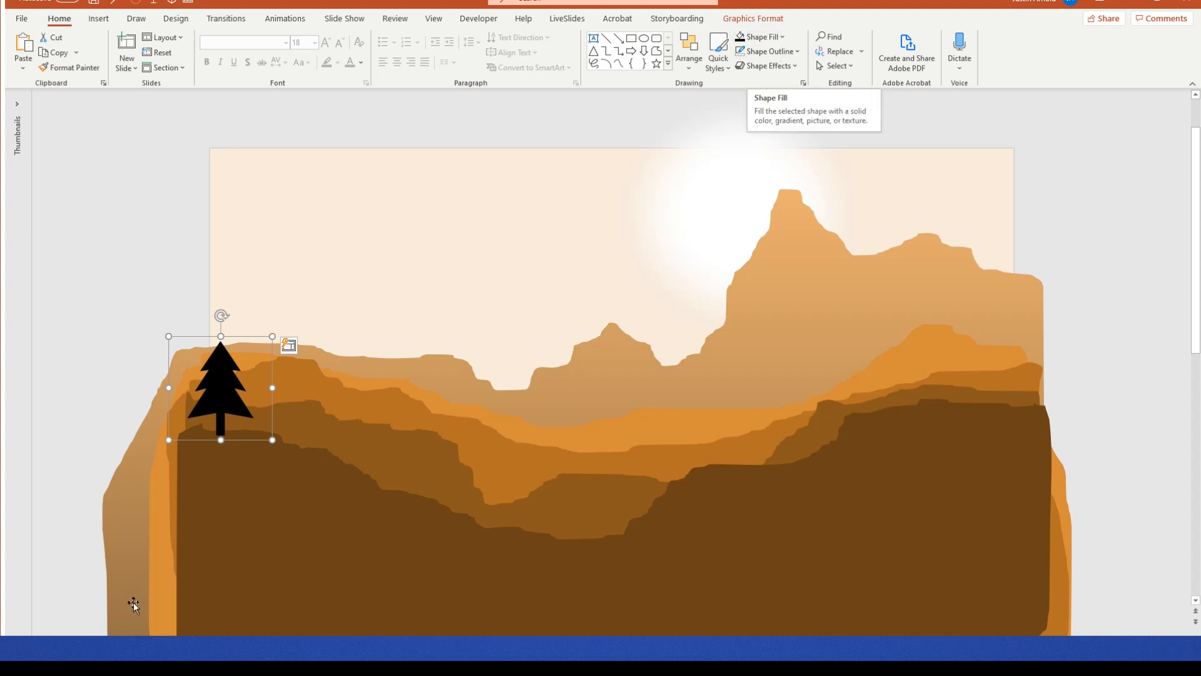
# Step: Fill the pine tree with the dark brown sampled from the front terrain and preview the slide full screen
pyautogui.scroll(-1, 389, 523)
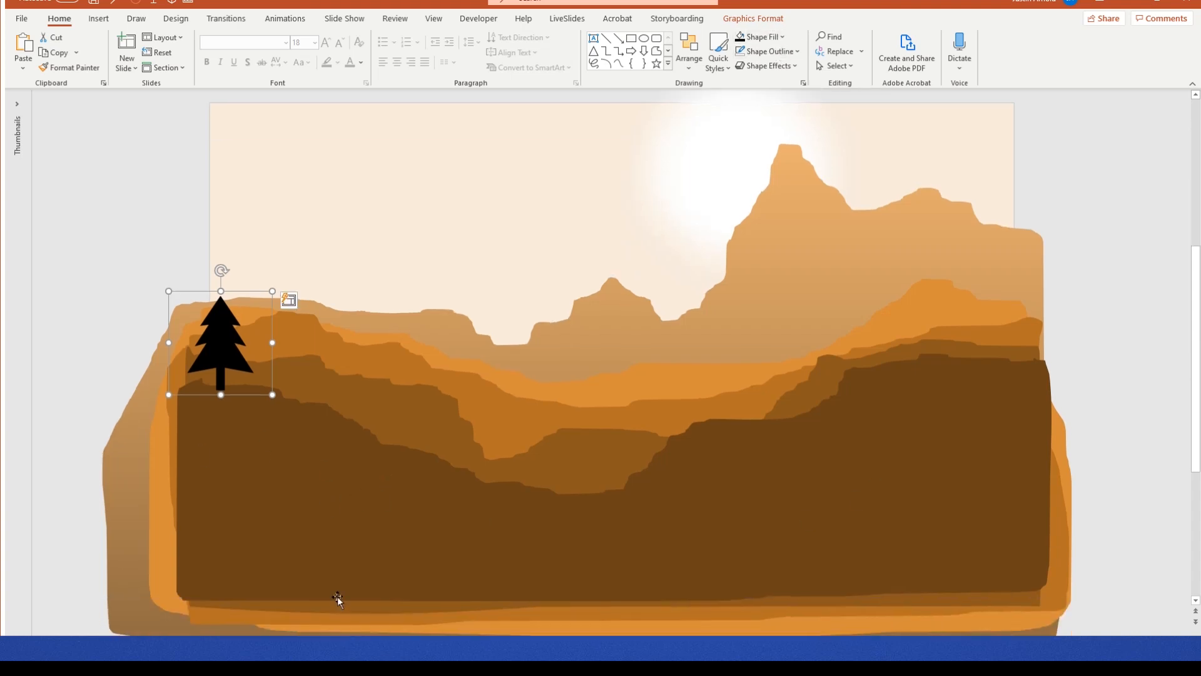
pyautogui.click(767, 40)
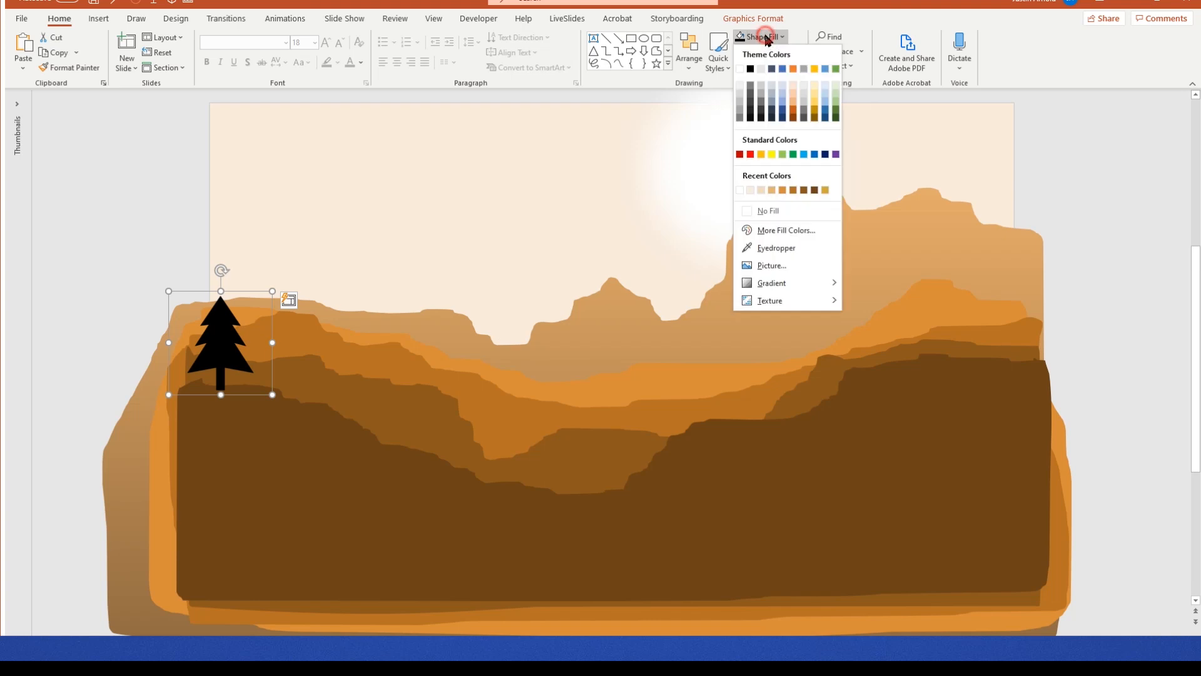
pyautogui.click(776, 249)
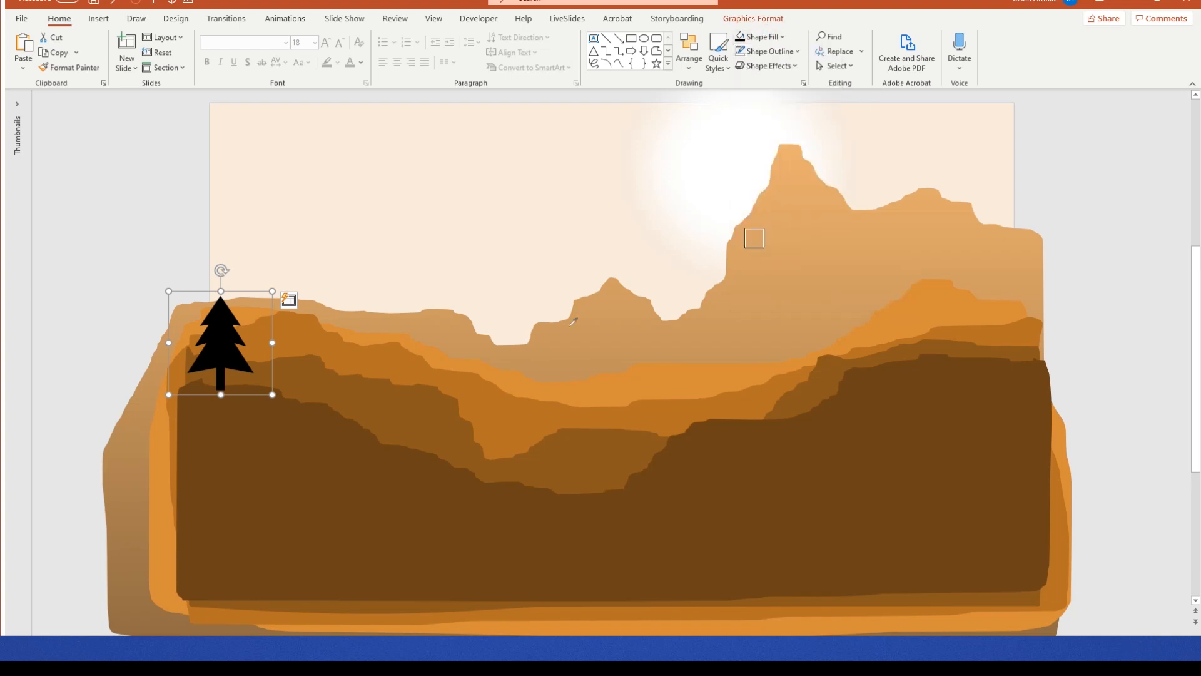
pyautogui.click(359, 513)
pyautogui.click(137, 228)
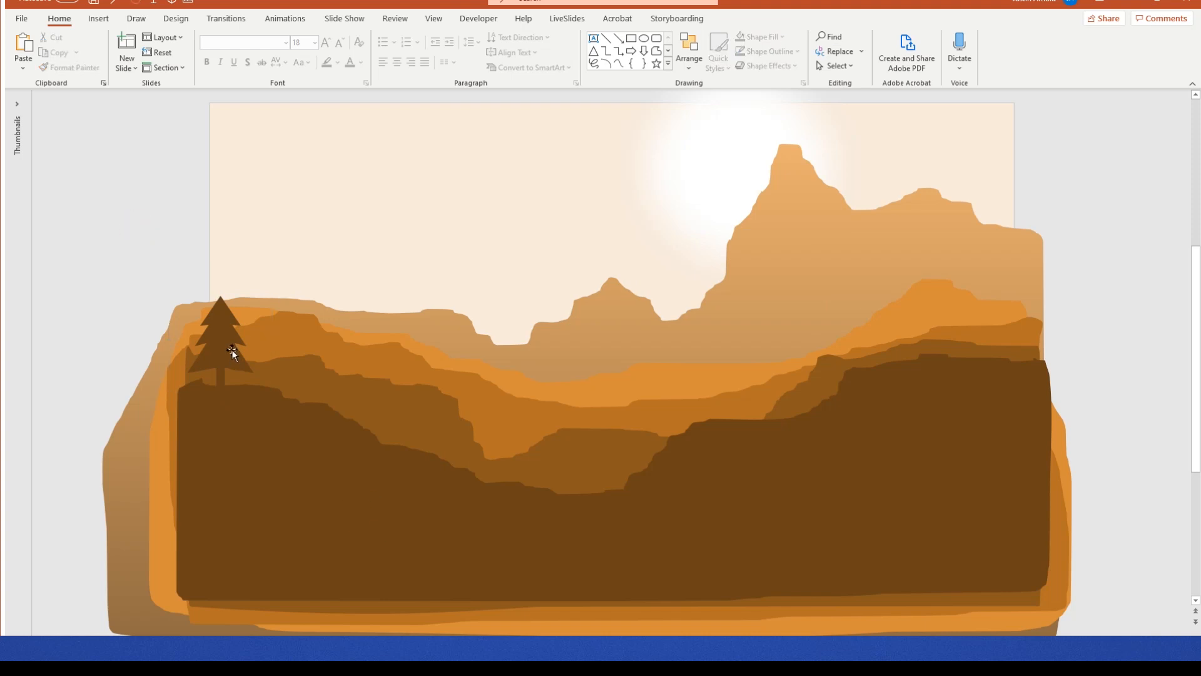
pyautogui.hotkey('shift', 'F5')
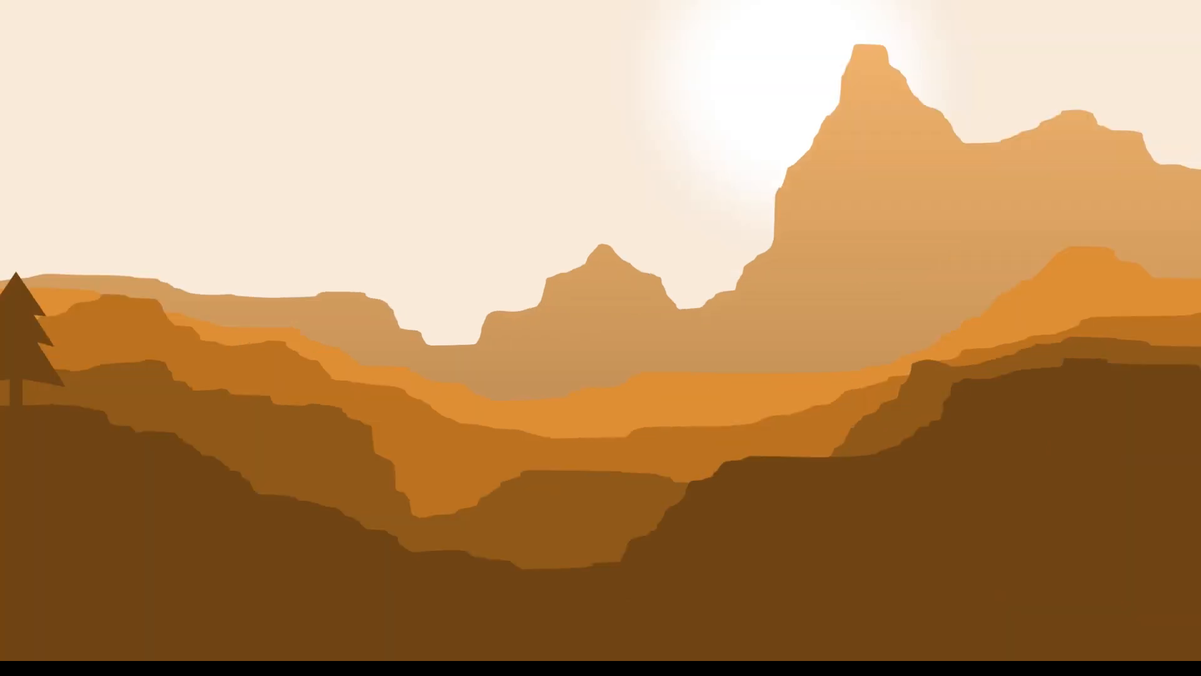
pyautogui.press('Escape')
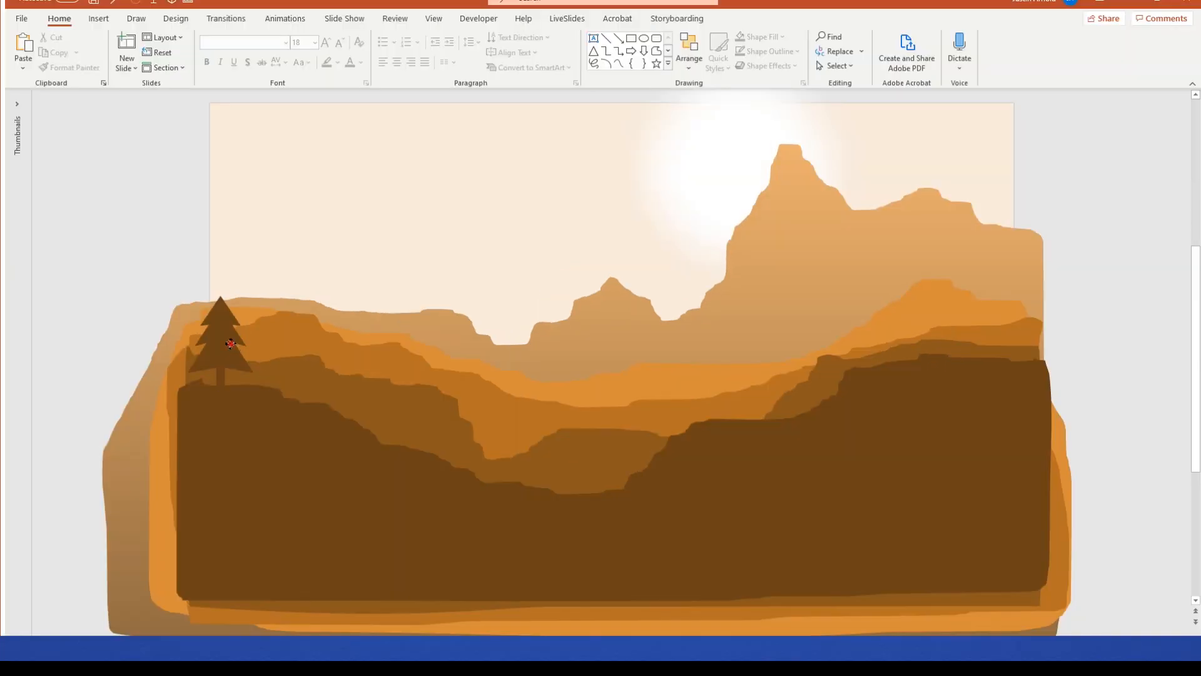
# Step: Duplicate the dark brown pine tree repeatedly along the front terrain's ridge on both the left and right slopes
pyautogui.click(226, 354)
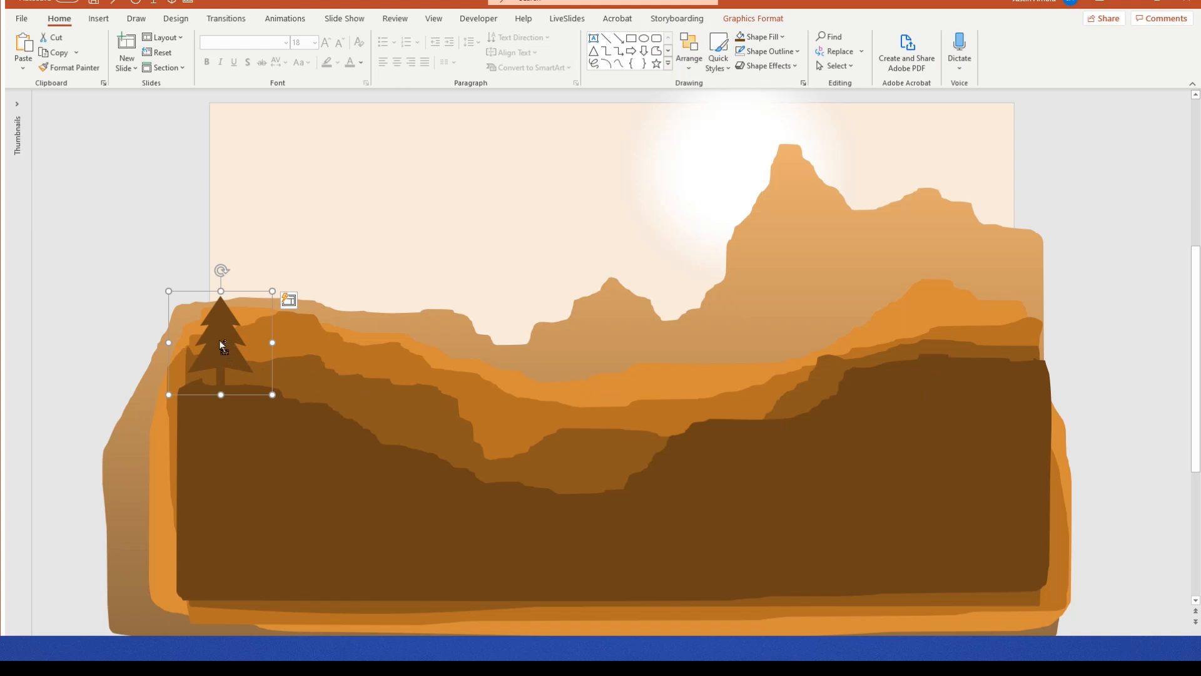
pyautogui.moveTo(219, 340); pyautogui.dragTo(366, 374)
pyautogui.moveTo(363, 381); pyautogui.dragTo(924, 326)
pyautogui.moveTo(925, 325); pyautogui.dragTo(973, 326)
pyautogui.moveTo(973, 325); pyautogui.dragTo(1048, 329)
pyautogui.click(1129, 322)
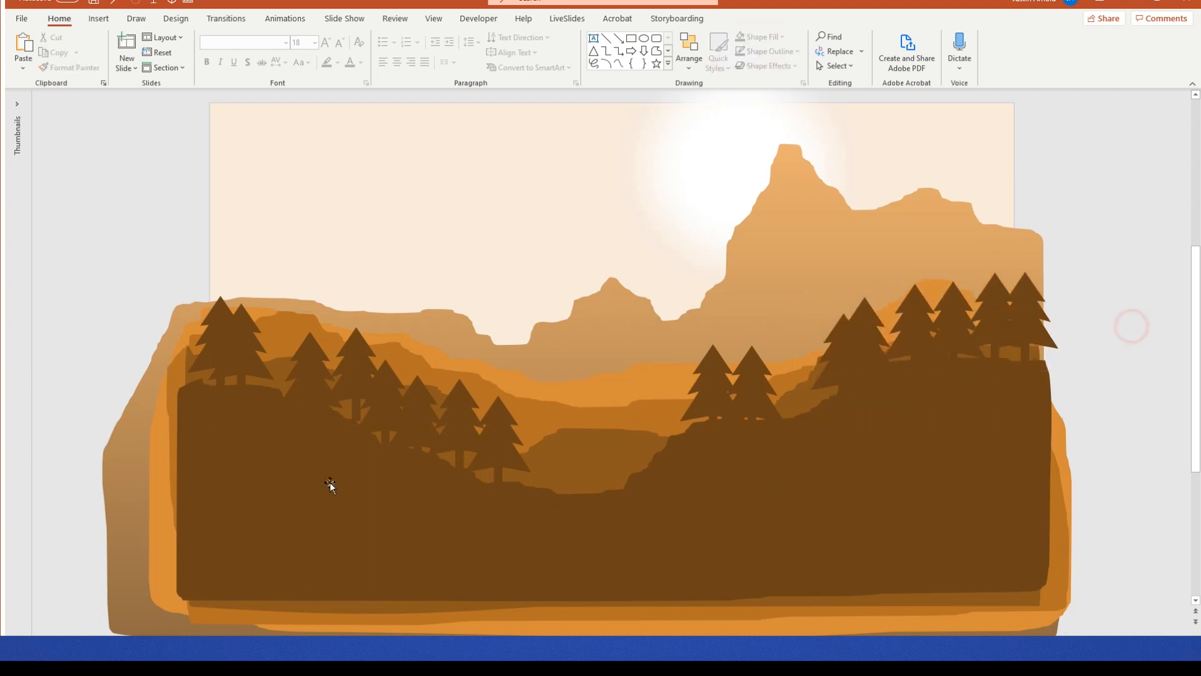
# Step: Lower one tree slightly on the front terrain's left slope and shift the second tree on the right slope slightly away from its neighbour
pyautogui.click(356, 351)
pyautogui.moveTo(354, 359); pyautogui.dragTo(354, 355)
pyautogui.click(354, 357)
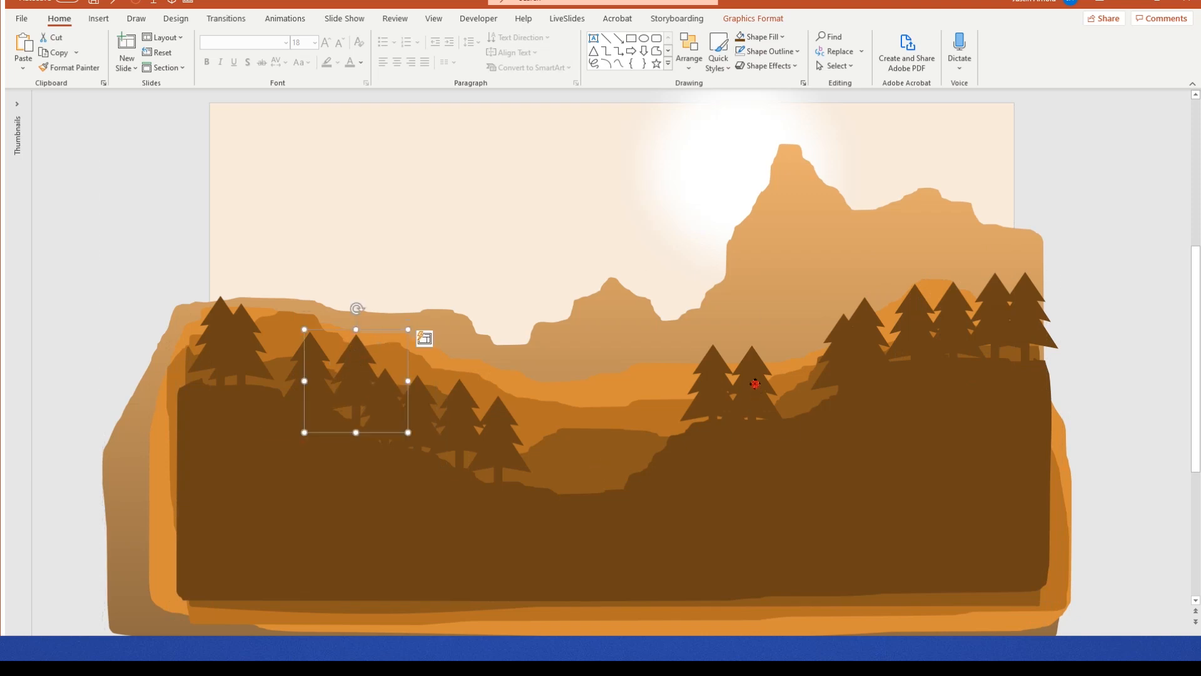
pyautogui.click(755, 383)
pyautogui.moveTo(756, 383); pyautogui.dragTo(763, 387)
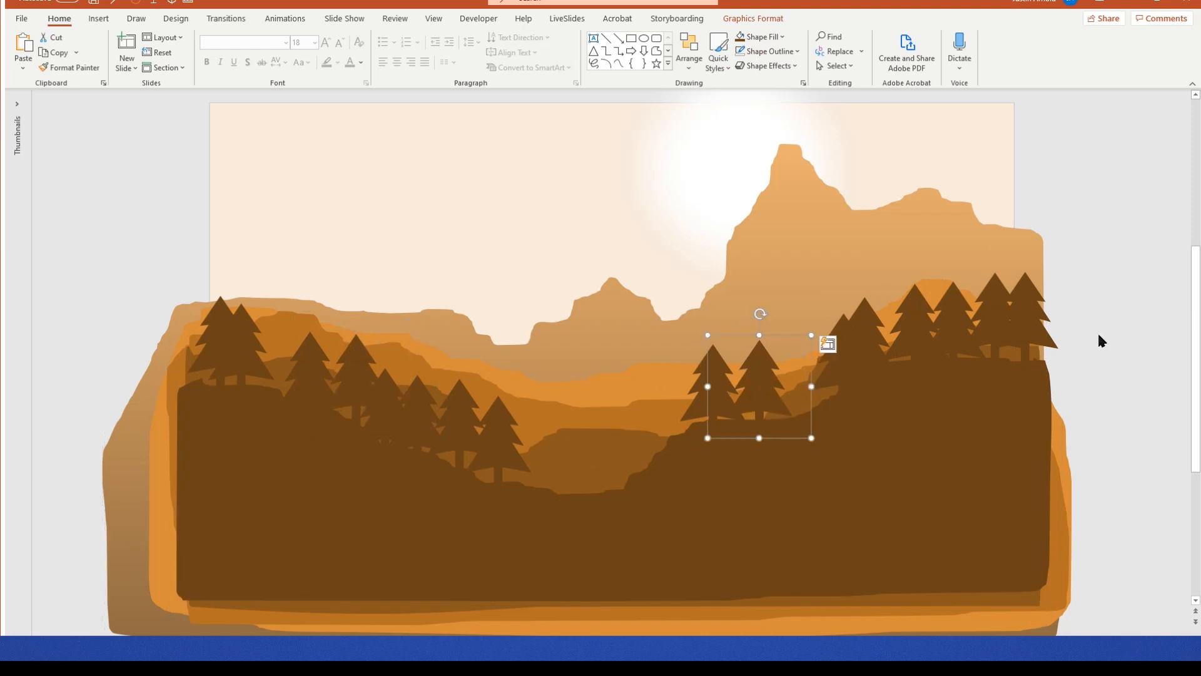
pyautogui.click(1149, 283)
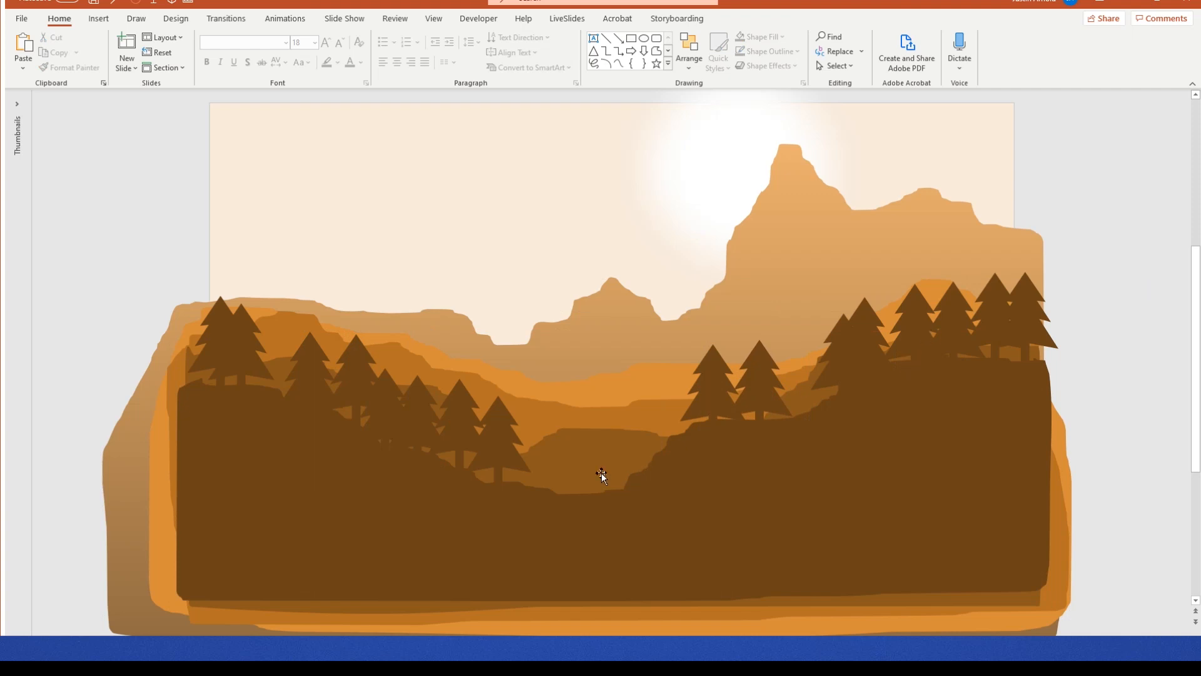
# Step: Copy the lowest tree of the left slope into the central valley and shrink the copy to roughly two-thirds size
pyautogui.click(499, 441)
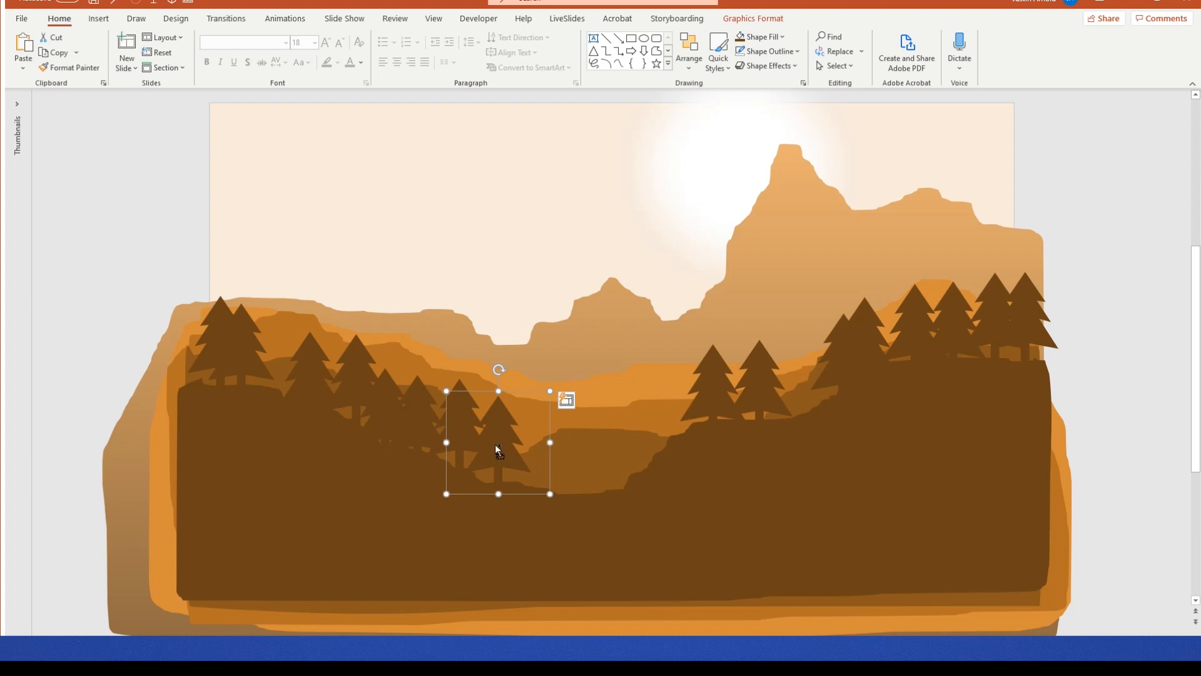
pyautogui.moveTo(498, 449); pyautogui.dragTo(573, 415)
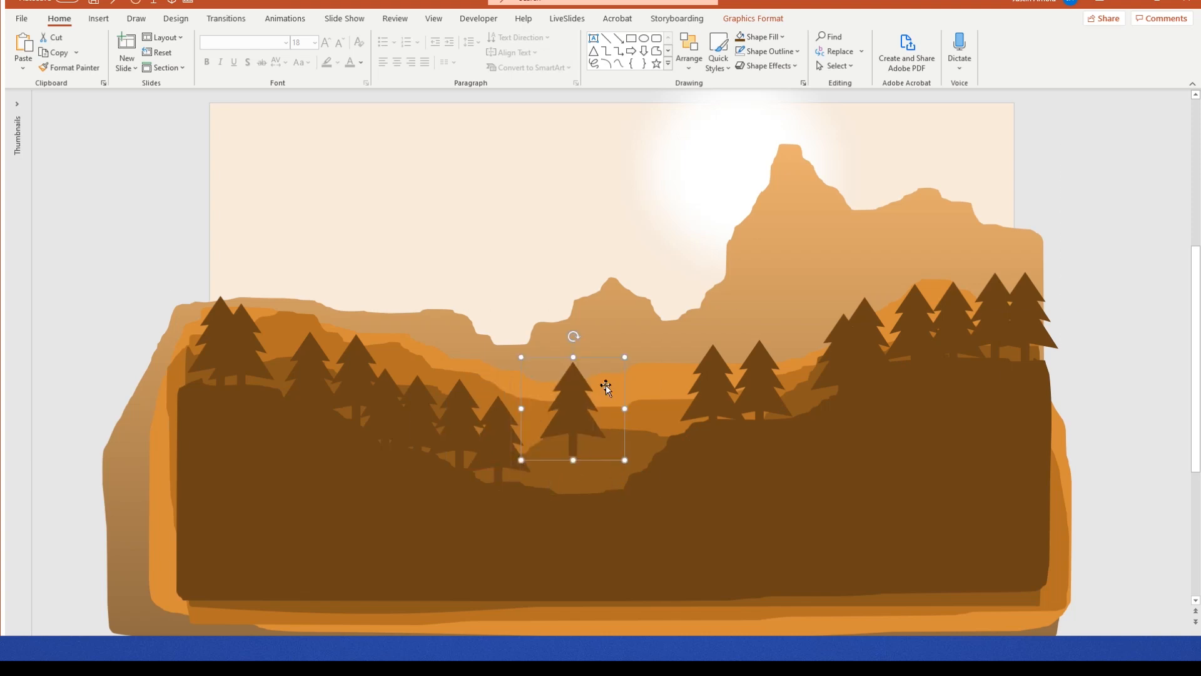
pyautogui.moveTo(621, 357); pyautogui.dragTo(591, 391)
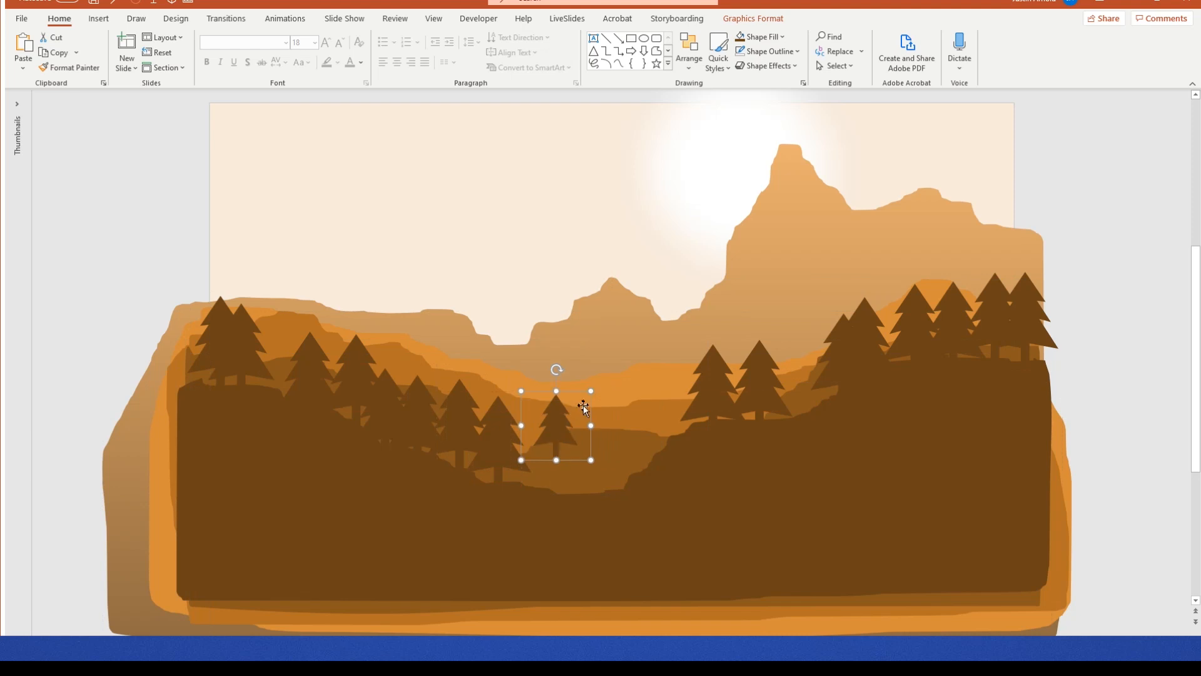
pyautogui.moveTo(552, 430); pyautogui.dragTo(570, 420)
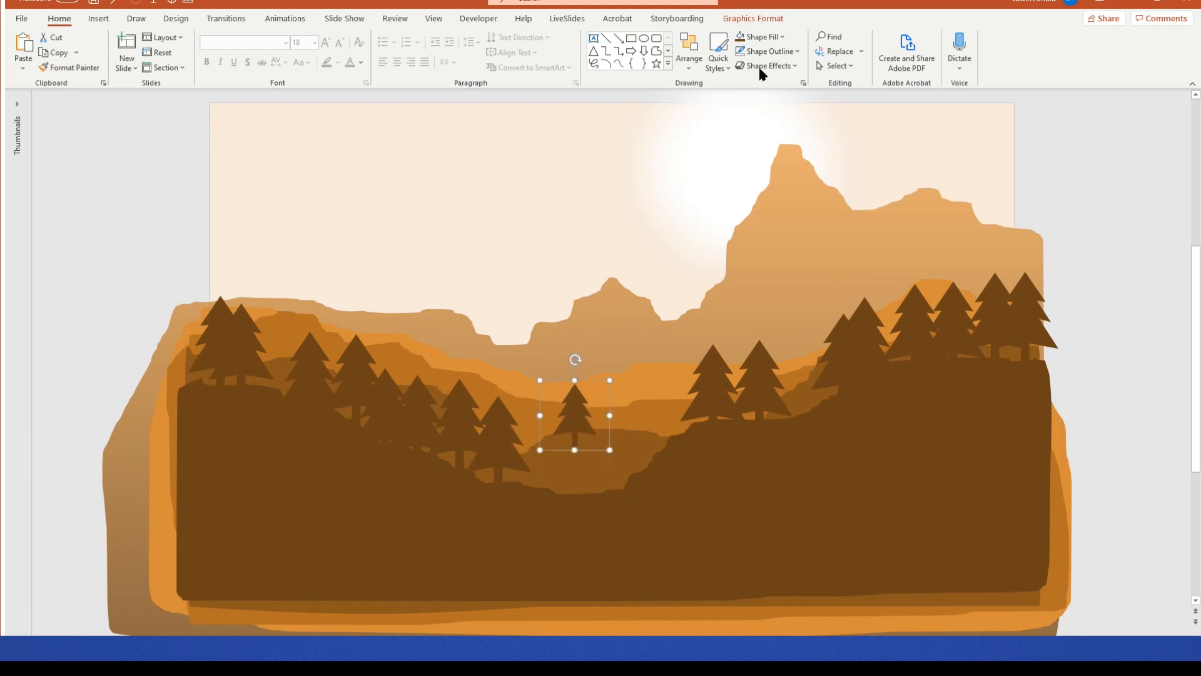
# Step: Fill the small valley tree with the medium brown sampled from the second terrain layer
pyautogui.click(763, 38)
pyautogui.click(765, 244)
pyautogui.click(593, 470)
# Step: Seat the small medium-brown tree on the second terrain layer's ridge and duplicate it along that ridge toward the slide's left edge
pyautogui.moveTo(570, 413); pyautogui.dragTo(571, 404)
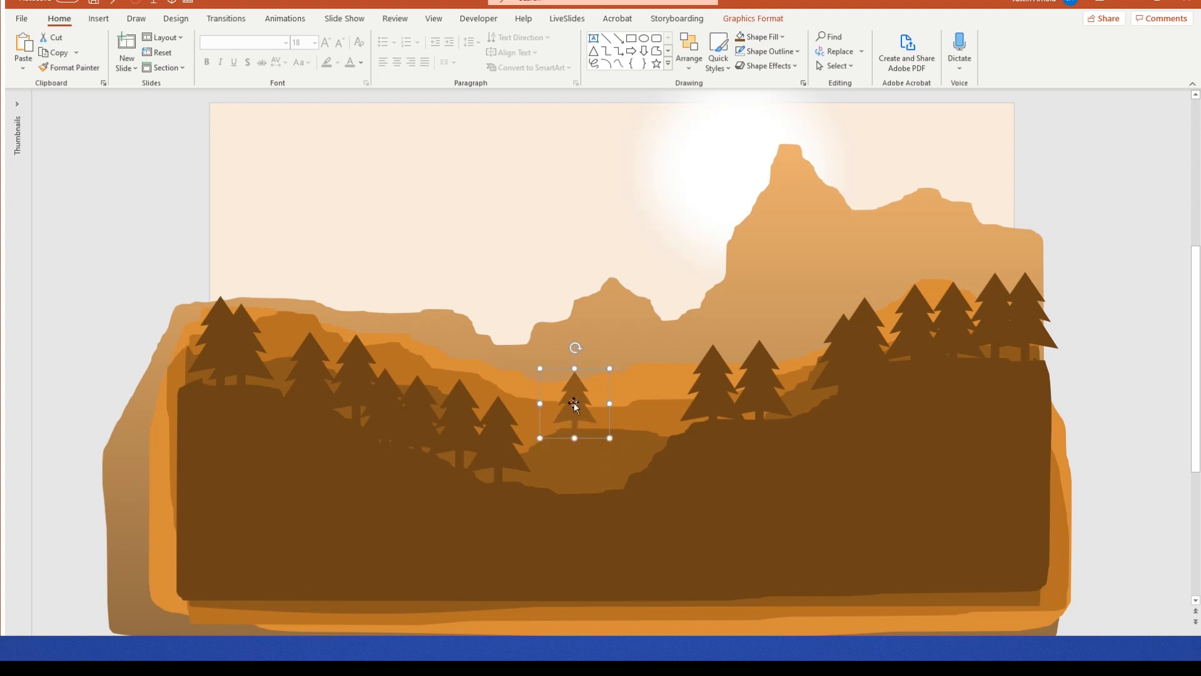
pyautogui.keyDown('ctrl'); pyautogui.moveTo(565, 410); pyautogui.dragTo(255, 332); pyautogui.keyUp('ctrl')
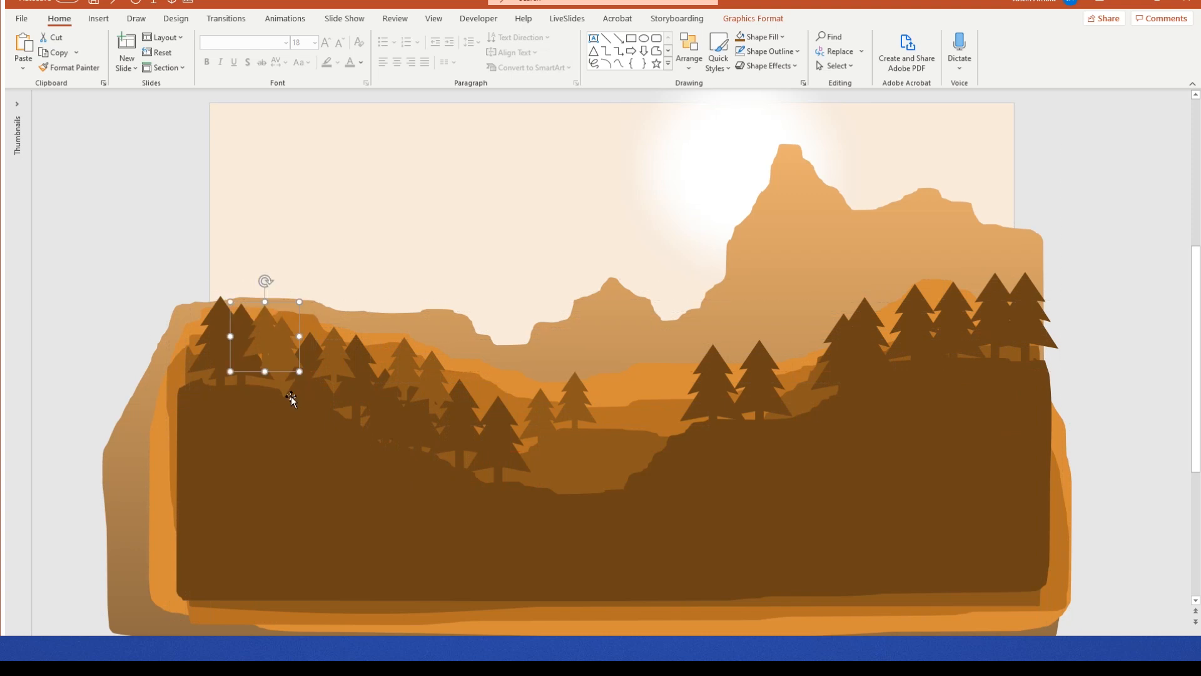
pyautogui.click(97, 295)
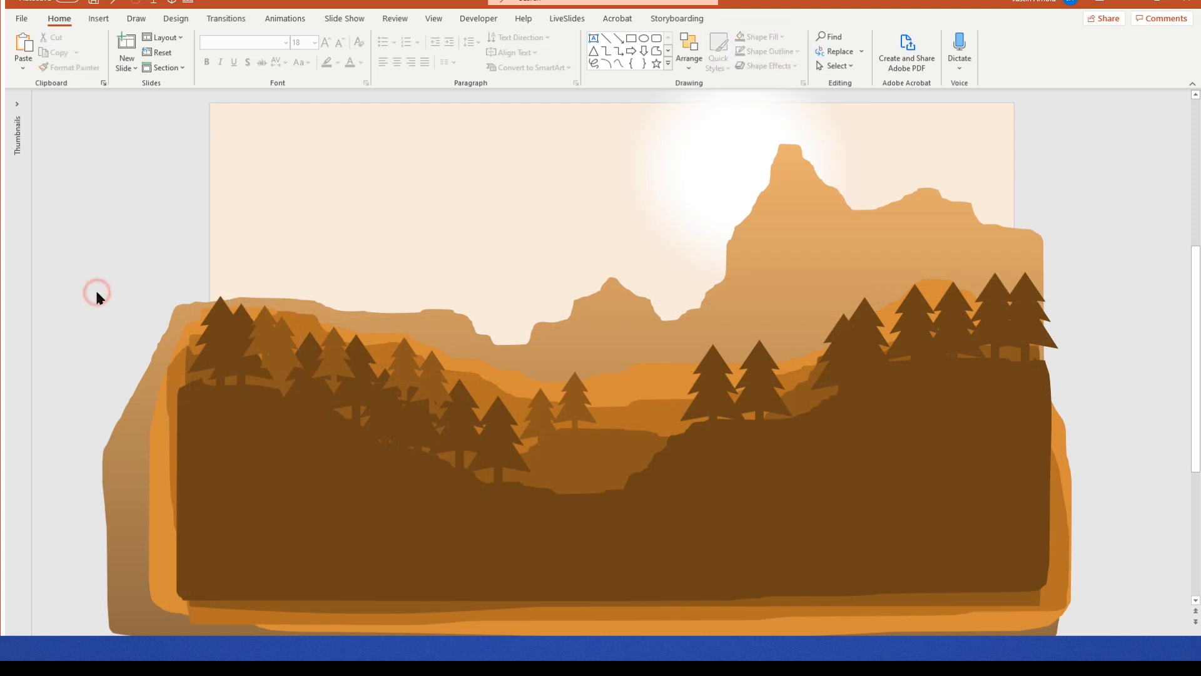
# Step: Select all the small medium-brown trees on the second terrain layer and group them
pyautogui.click(259, 336)
pyautogui.click(280, 373)
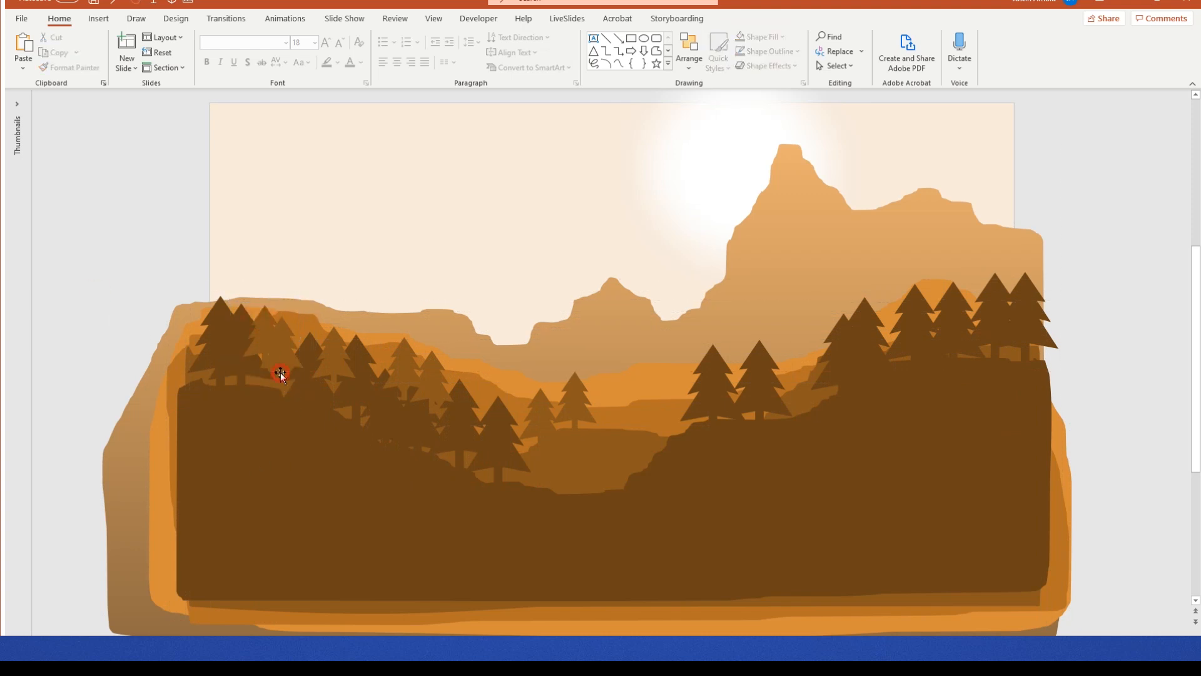
pyautogui.click(257, 328)
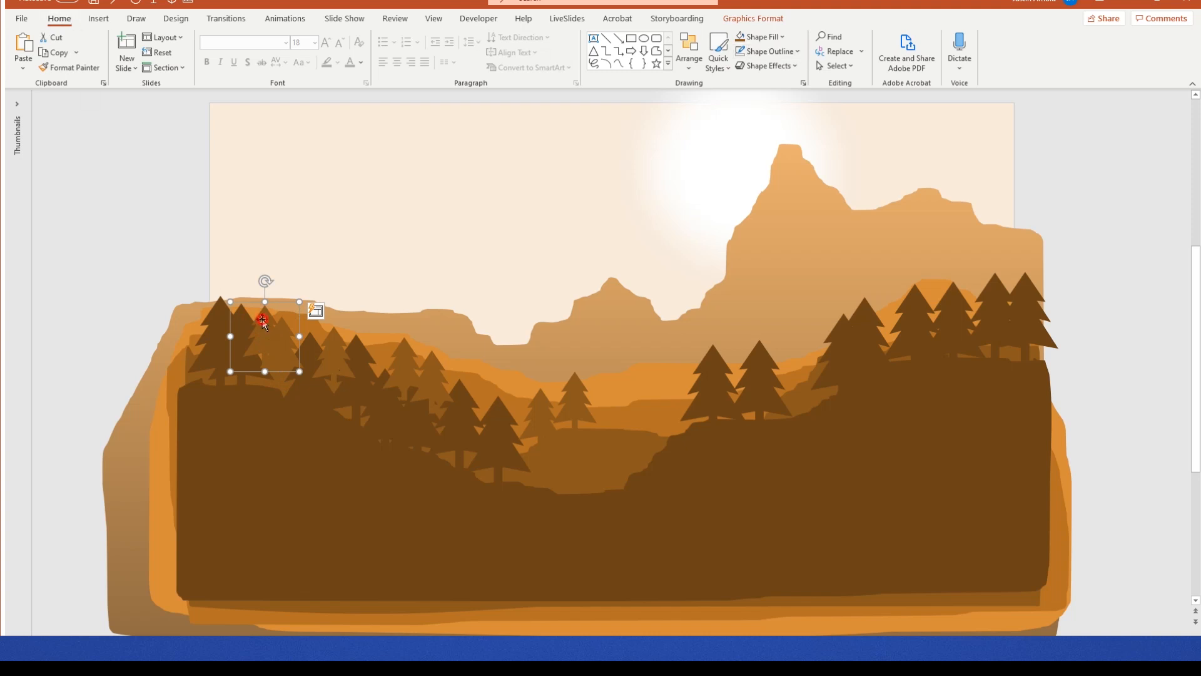
pyautogui.keyDown('shift'); pyautogui.click(274, 345); pyautogui.keyUp('shift')
pyautogui.click(263, 313)
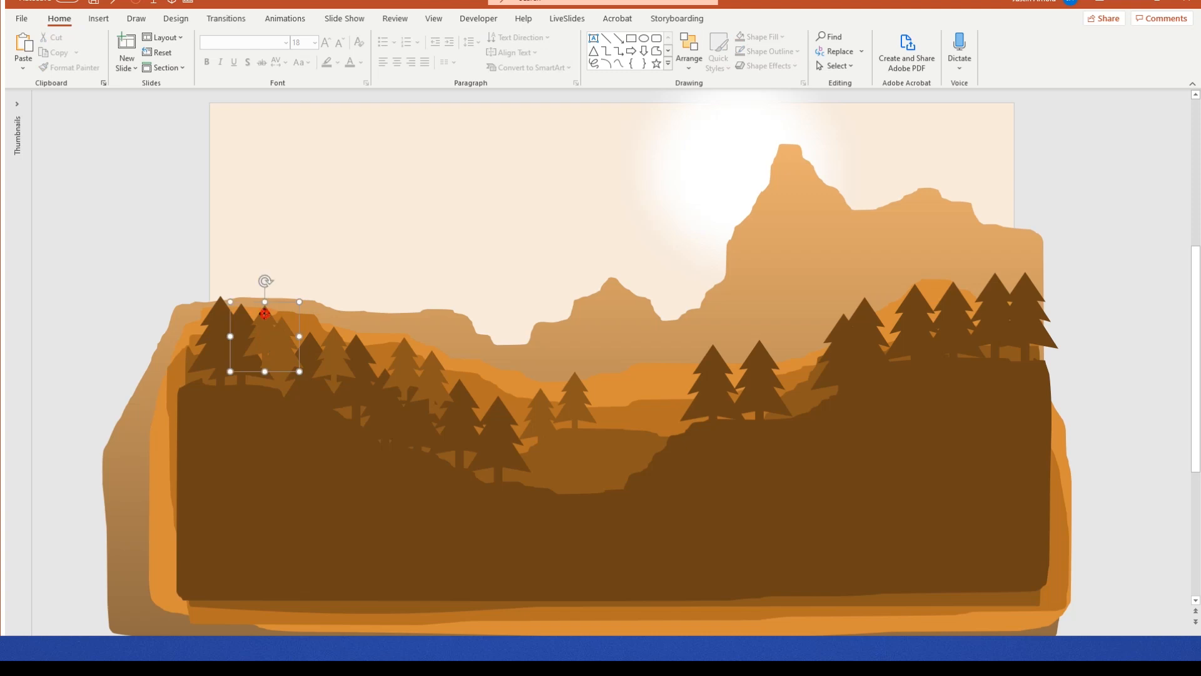
pyautogui.keyDown('shift'); pyautogui.click(277, 373); pyautogui.keyUp('shift')
pyautogui.keyDown('shift'); pyautogui.click(321, 365); pyautogui.keyUp('shift')
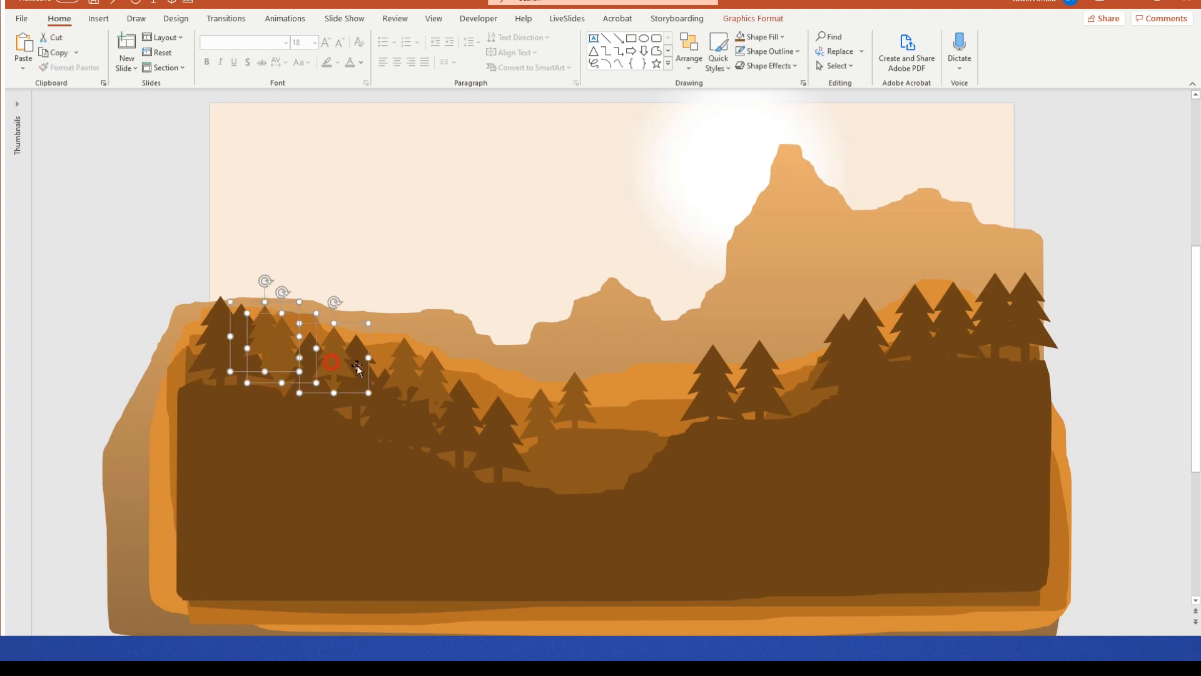
pyautogui.keyDown('shift'); pyautogui.click(408, 359); pyautogui.keyUp('shift')
pyautogui.keyDown('shift'); pyautogui.click(445, 390); pyautogui.keyUp('shift')
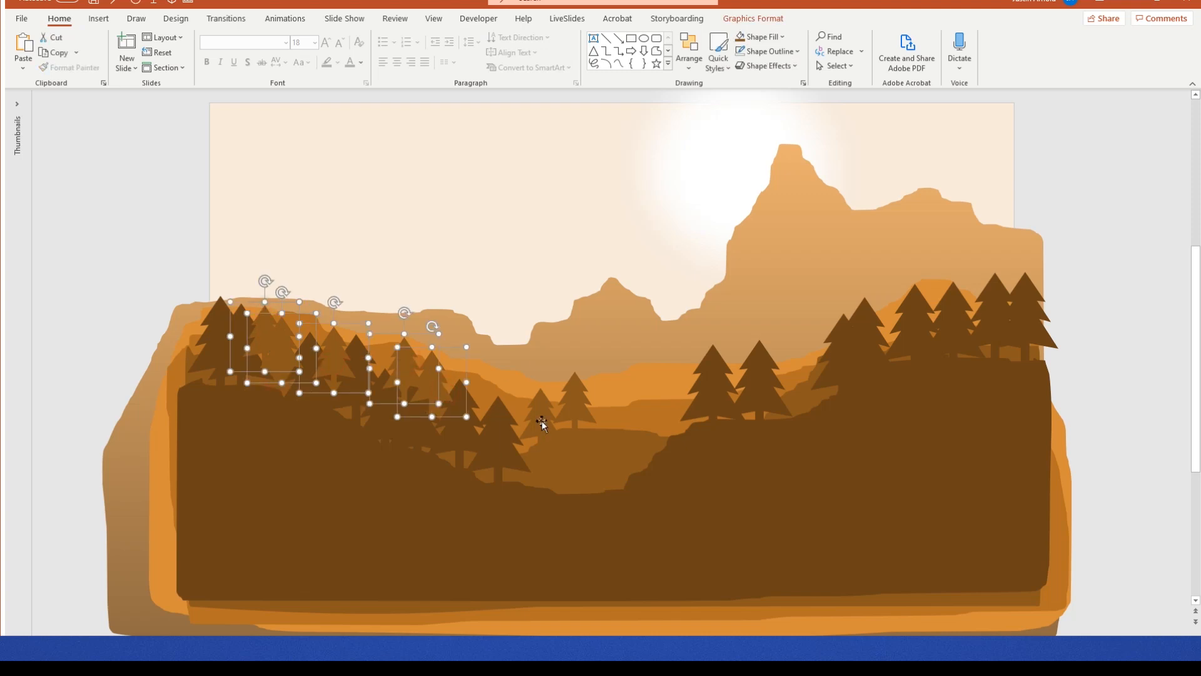
pyautogui.hotkey('ctrl', 'g')
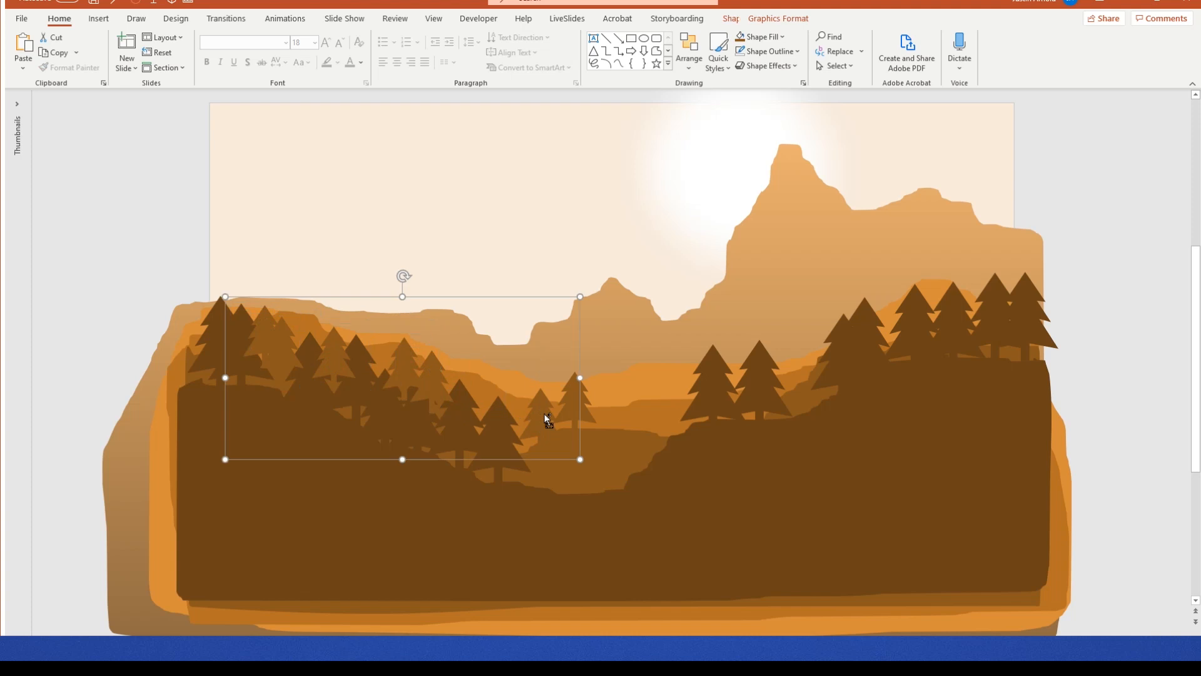
# Step: Open the object list and move the medium-brown tree group behind the front terrain, between Freeform: Shape 3 and Freeform: Shape 4
pyautogui.click(836, 66)
pyautogui.click(849, 119)
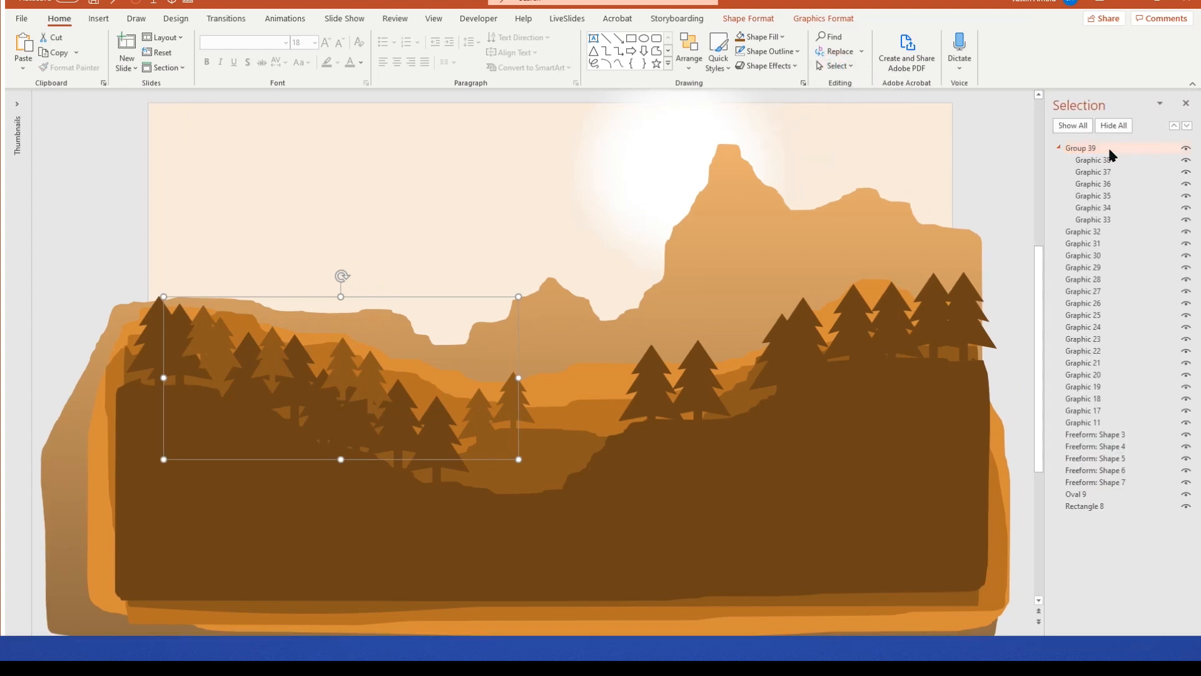
pyautogui.click(1059, 149)
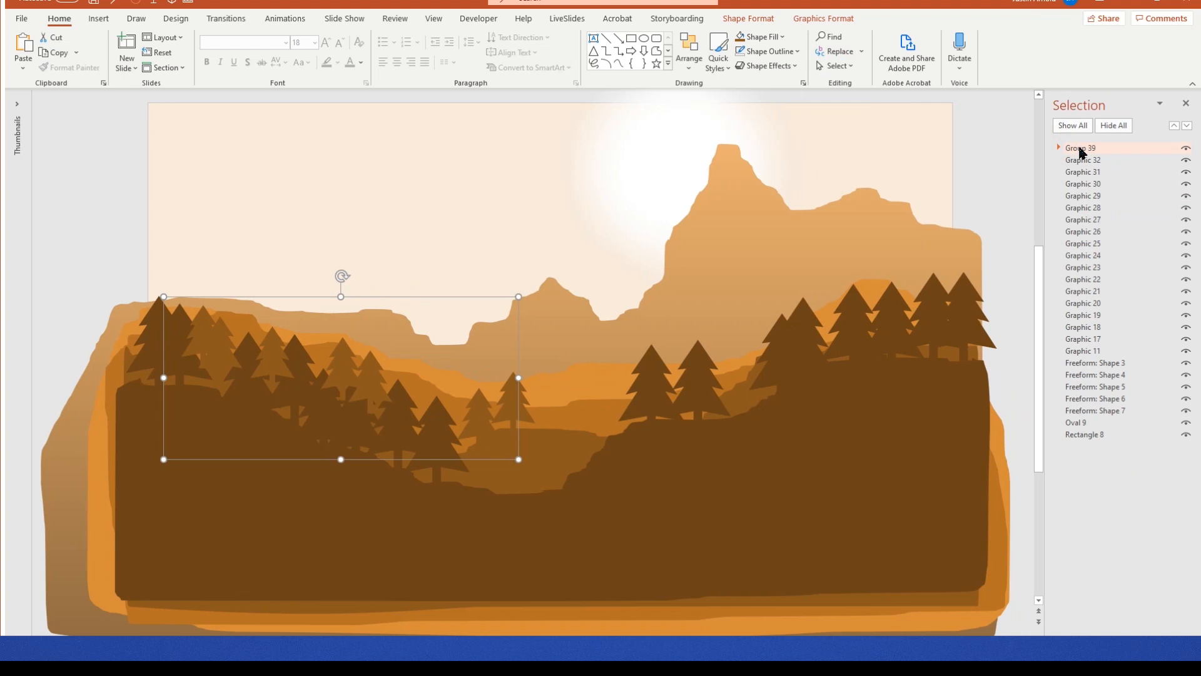
pyautogui.moveTo(1081, 152); pyautogui.dragTo(1109, 370)
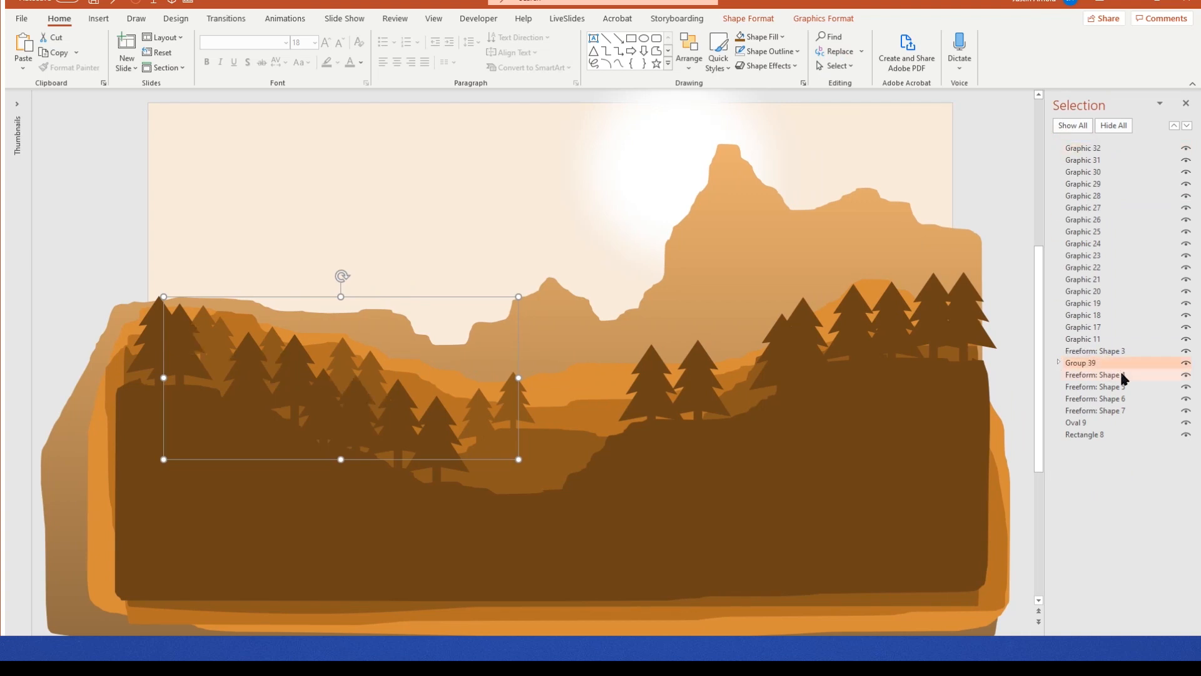
pyautogui.click(995, 164)
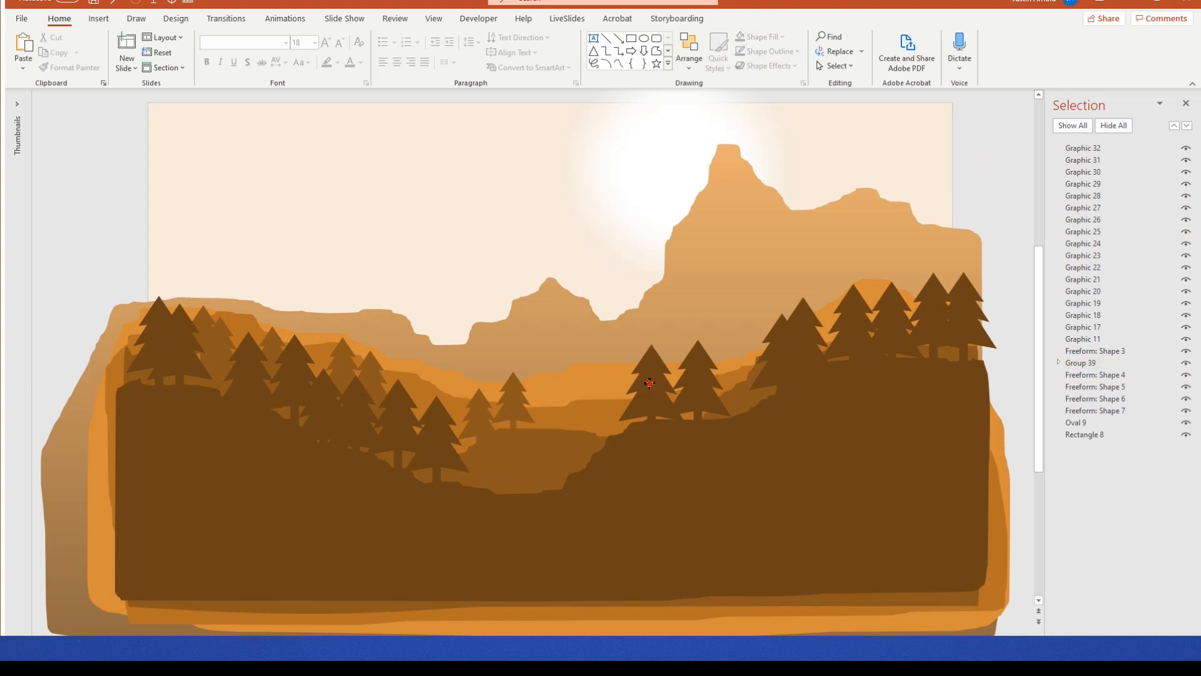
# Step: Duplicate a dark front-layer tree into the valley between the hills and shrink the copy to less than half its size
pyautogui.click(698, 388)
pyautogui.moveTo(698, 388); pyautogui.dragTo(579, 360)
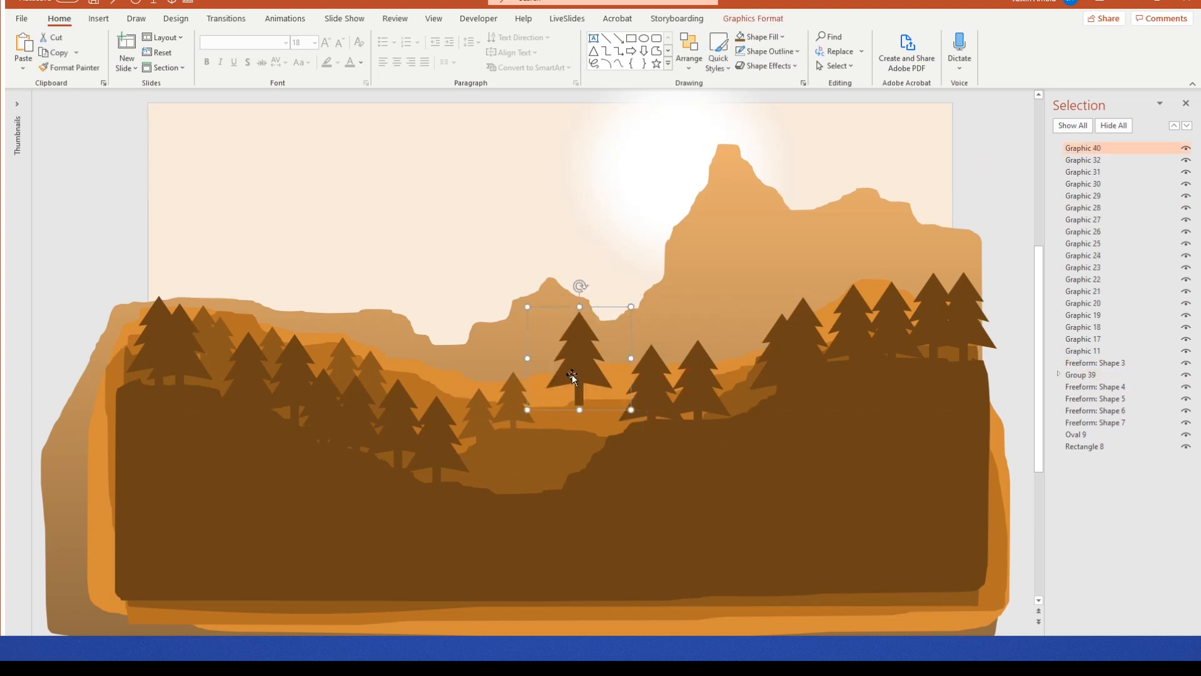
pyautogui.moveTo(631, 307); pyautogui.dragTo(589, 359)
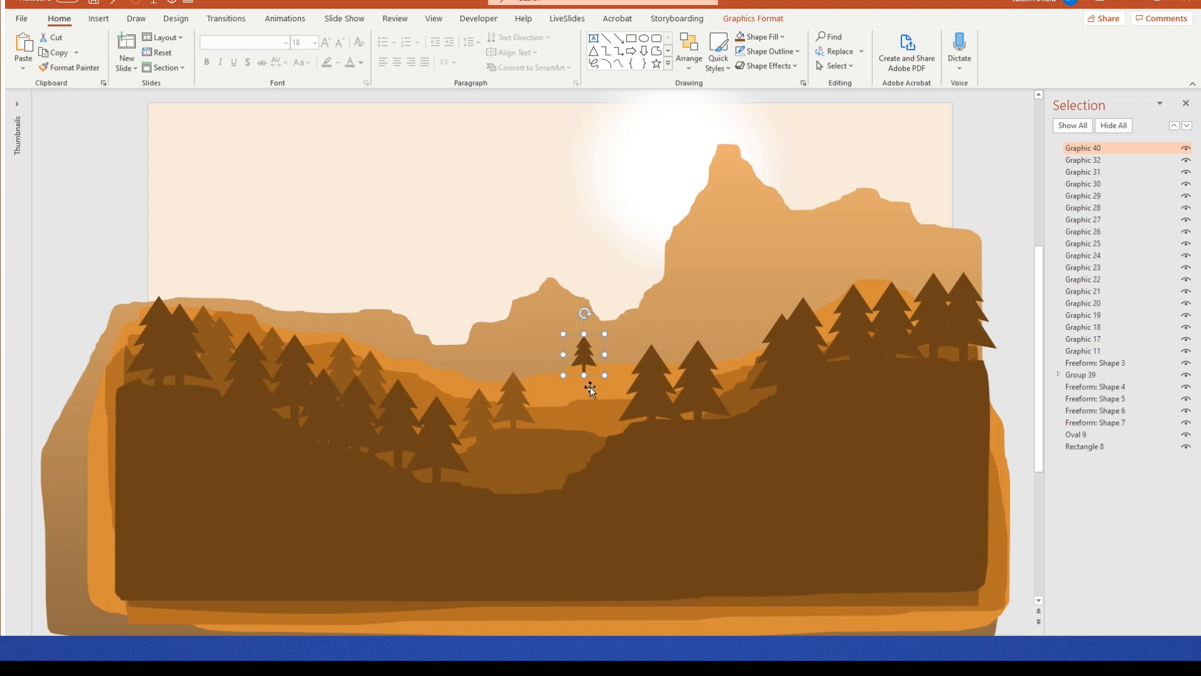
# Step: Fill the shrunken tree with light orange sampled from the fourth terrain layer and duplicate it along that layer's ridge on both slopes
pyautogui.click(774, 37)
pyautogui.click(773, 249)
pyautogui.click(543, 397)
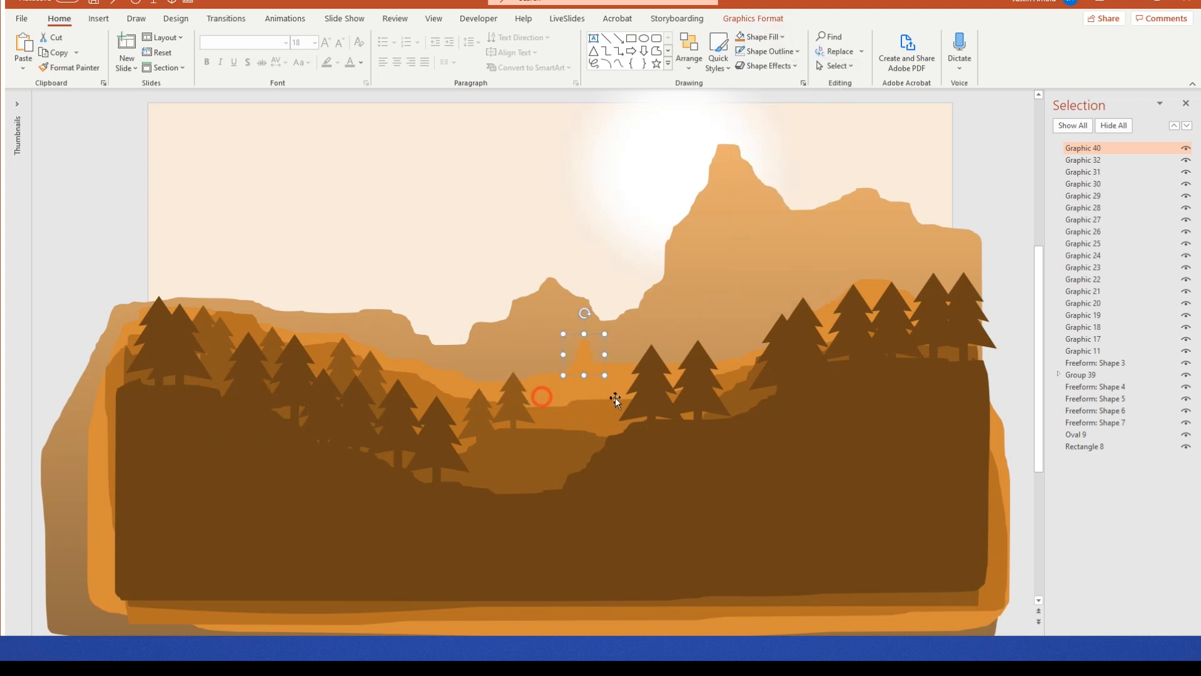
pyautogui.moveTo(587, 349); pyautogui.dragTo(281, 327)
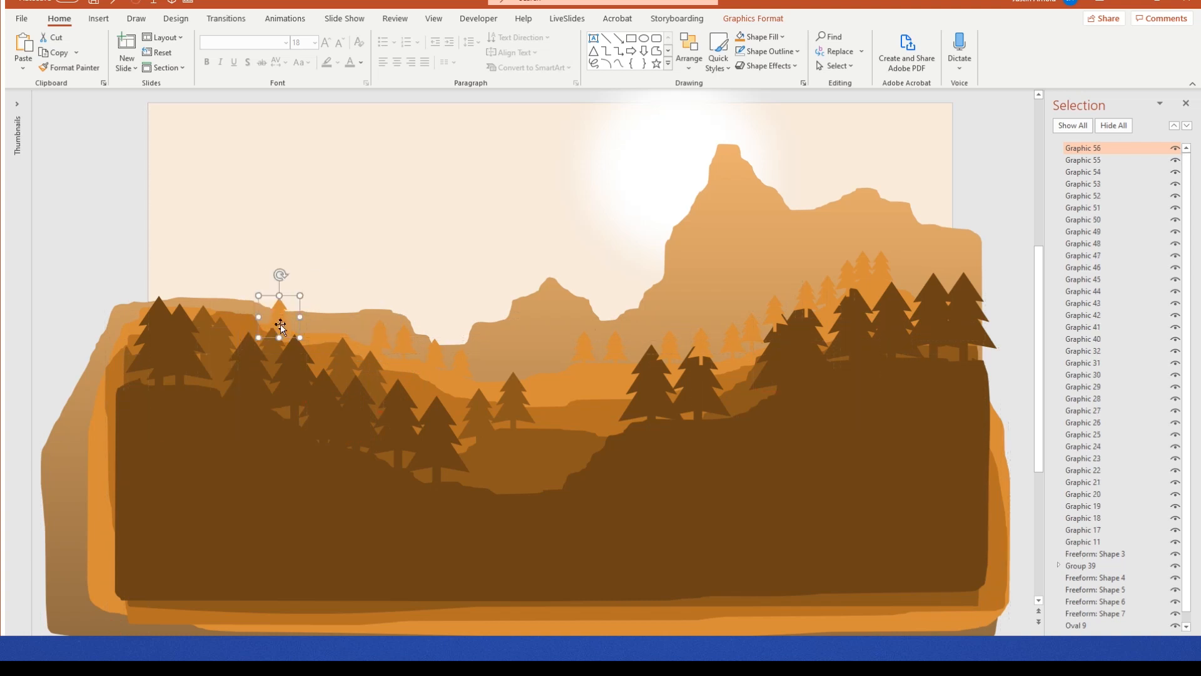
# Step: Select light orange trees on the left and right slopes of the fourth terrain layer and group them
pyautogui.keyDown('shift'); pyautogui.click(375, 335); pyautogui.keyUp('shift')
pyautogui.keyDown('shift'); pyautogui.click(401, 342); pyautogui.keyUp('shift')
pyautogui.keyDown('shift'); pyautogui.click(441, 361); pyautogui.keyUp('shift')
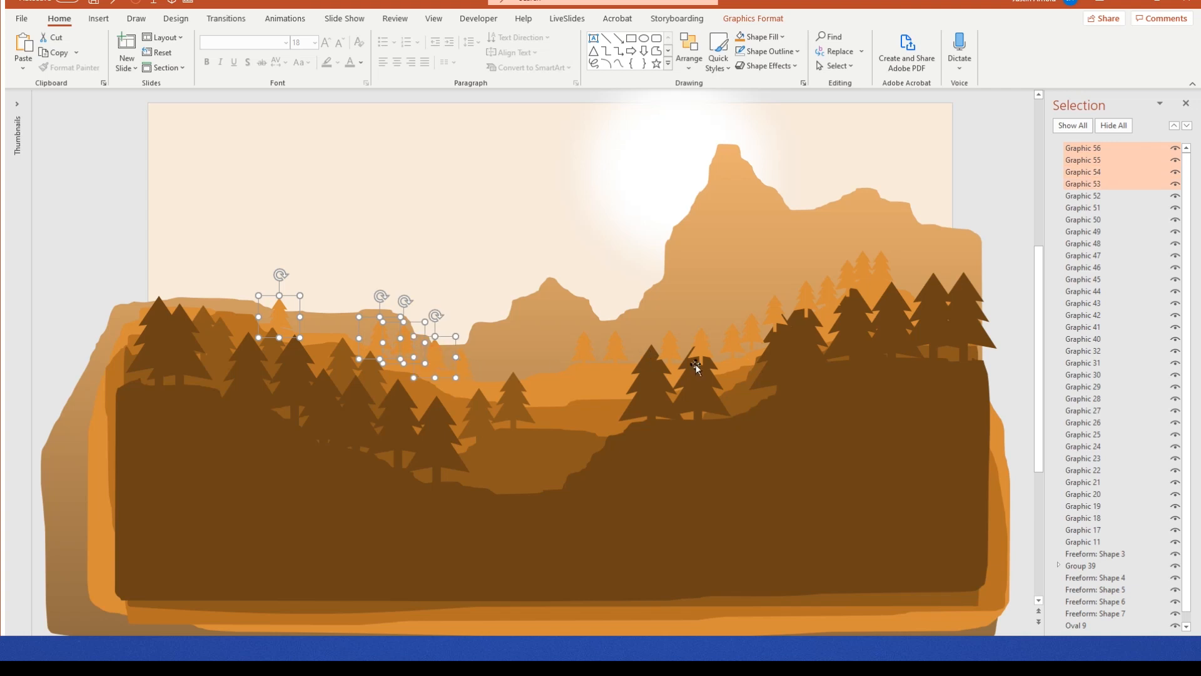
pyautogui.keyDown('shift'); pyautogui.click(698, 344); pyautogui.keyUp('shift')
pyautogui.keyDown('shift'); pyautogui.click(667, 345); pyautogui.keyUp('shift')
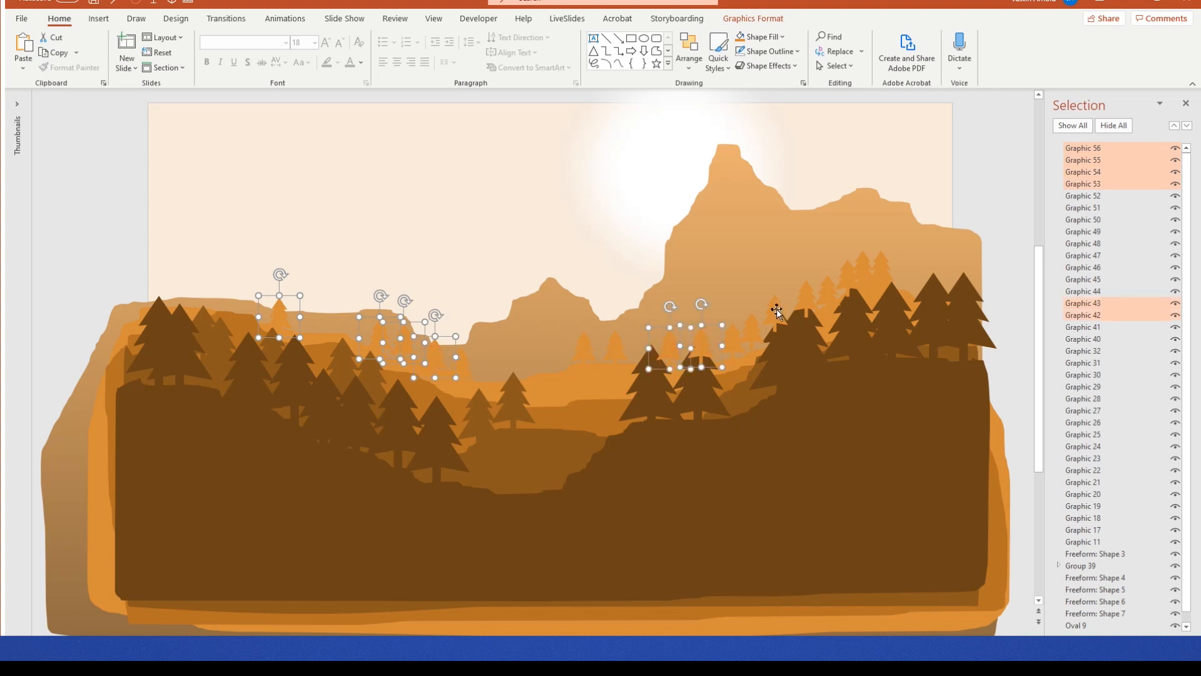
pyautogui.keyDown('shift'); pyautogui.click(777, 313); pyautogui.keyUp('shift')
pyautogui.keyDown('shift'); pyautogui.click(805, 293); pyautogui.keyUp('shift')
pyautogui.keyDown('shift'); pyautogui.click(831, 296); pyautogui.keyUp('shift')
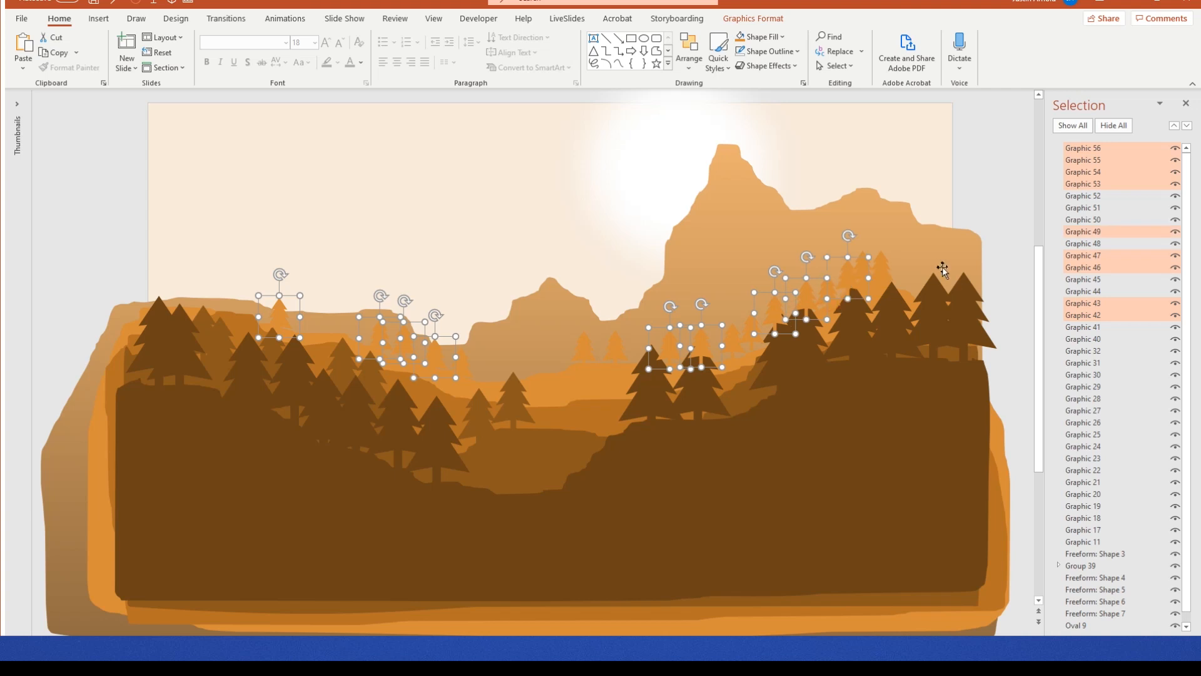
pyautogui.hotkey('ctrl', 'g')
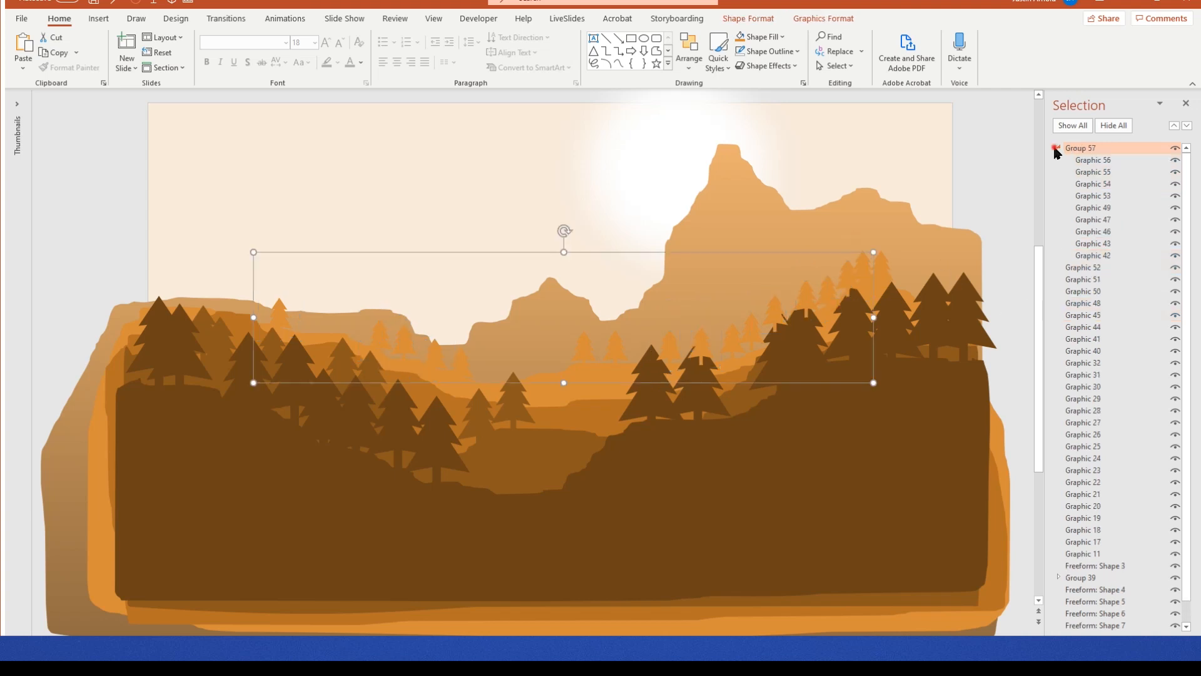
# Step: Collapse the light orange tree group in the object list and move it between Freeform: Shape 5 and Freeform: Shape 6
pyautogui.click(1056, 149)
pyautogui.moveTo(1079, 150); pyautogui.dragTo(1090, 501)
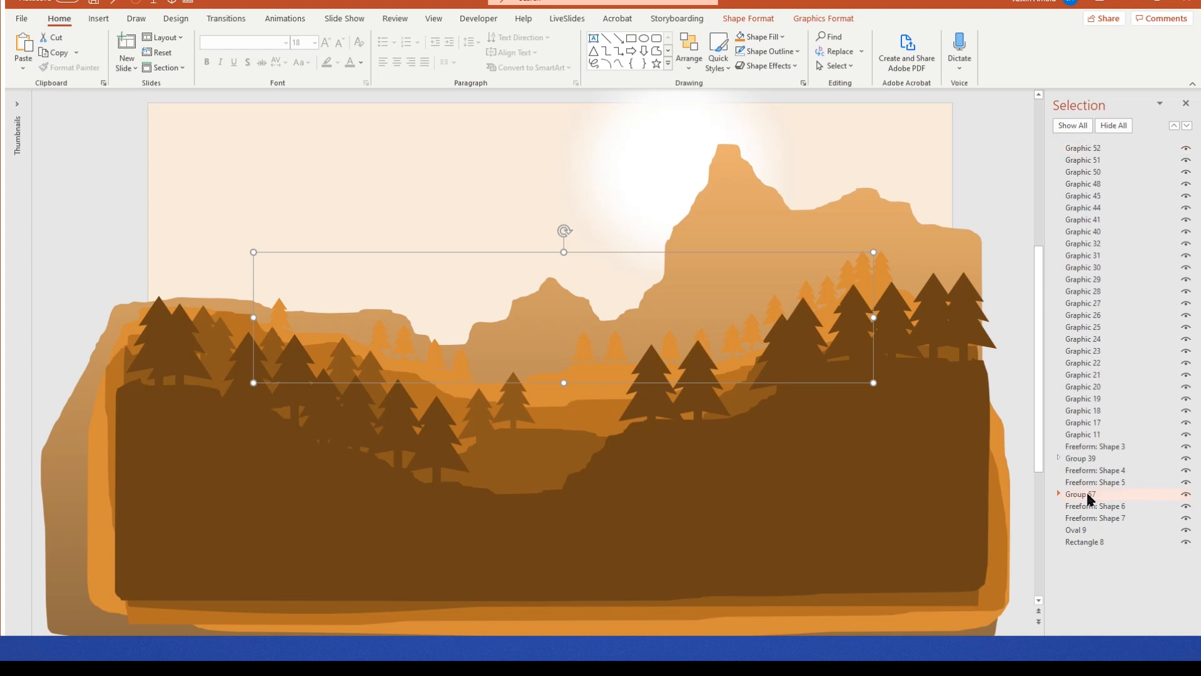
pyautogui.click(988, 138)
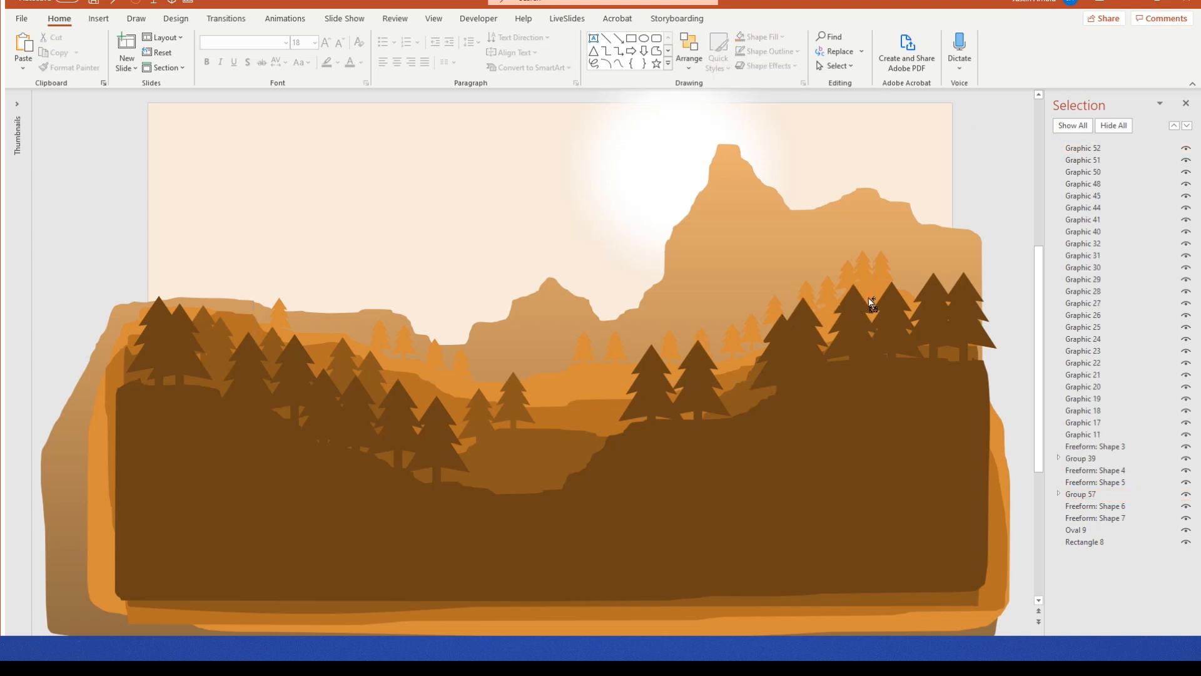
# Step: Nudge one ungrouped light orange tree on the right-hand slope slightly toward the slide's left edge
pyautogui.keyDown('ctrl'); pyautogui.scroll(4, 855, 306); pyautogui.keyUp('ctrl')
pyautogui.moveTo(982, 229); pyautogui.dragTo(972, 228)
pyautogui.scroll(-8, 976, 237)
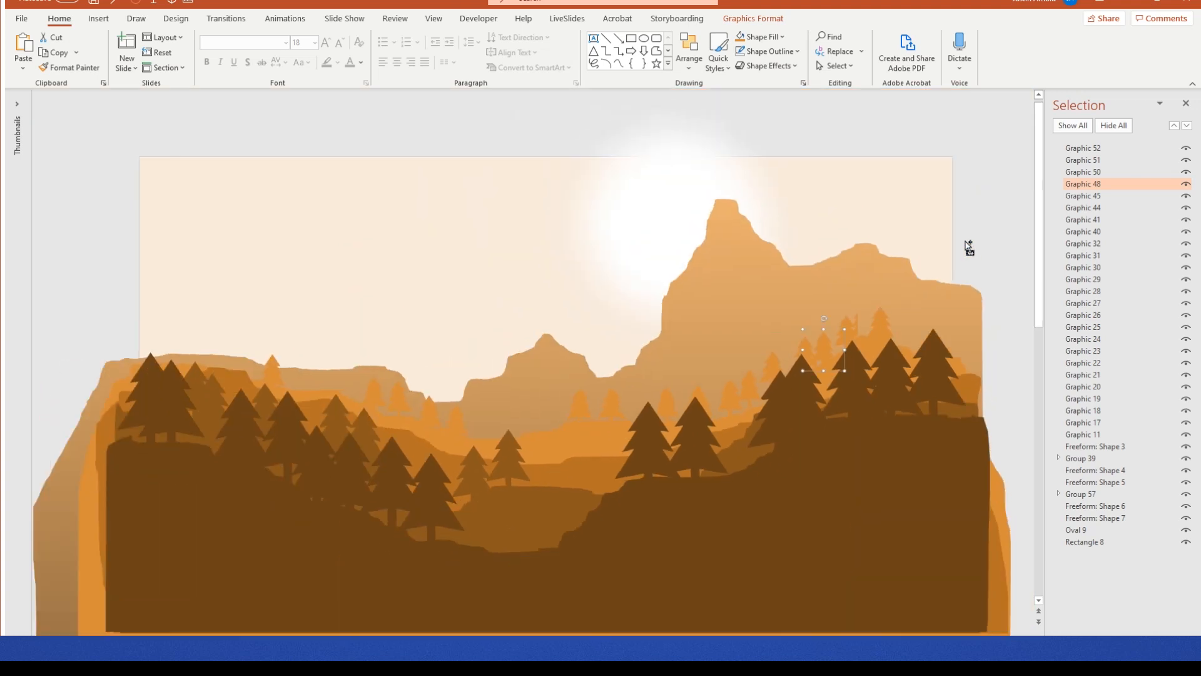
pyautogui.click(976, 234)
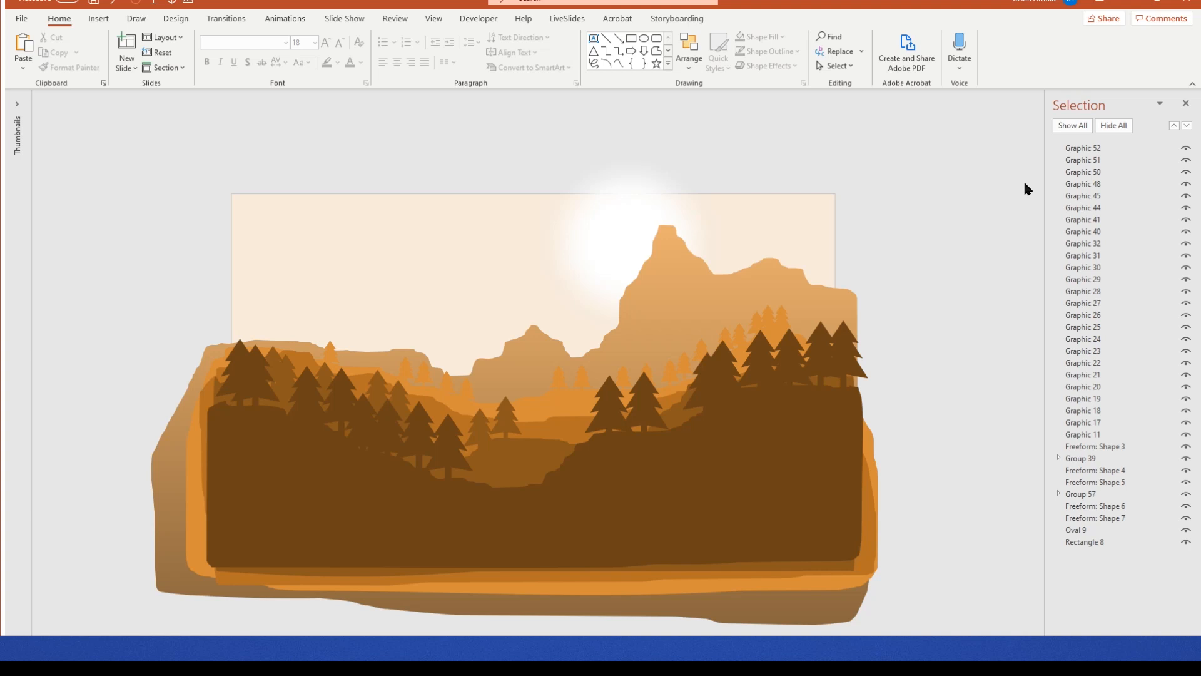
pyautogui.scroll(2, 779, 126)
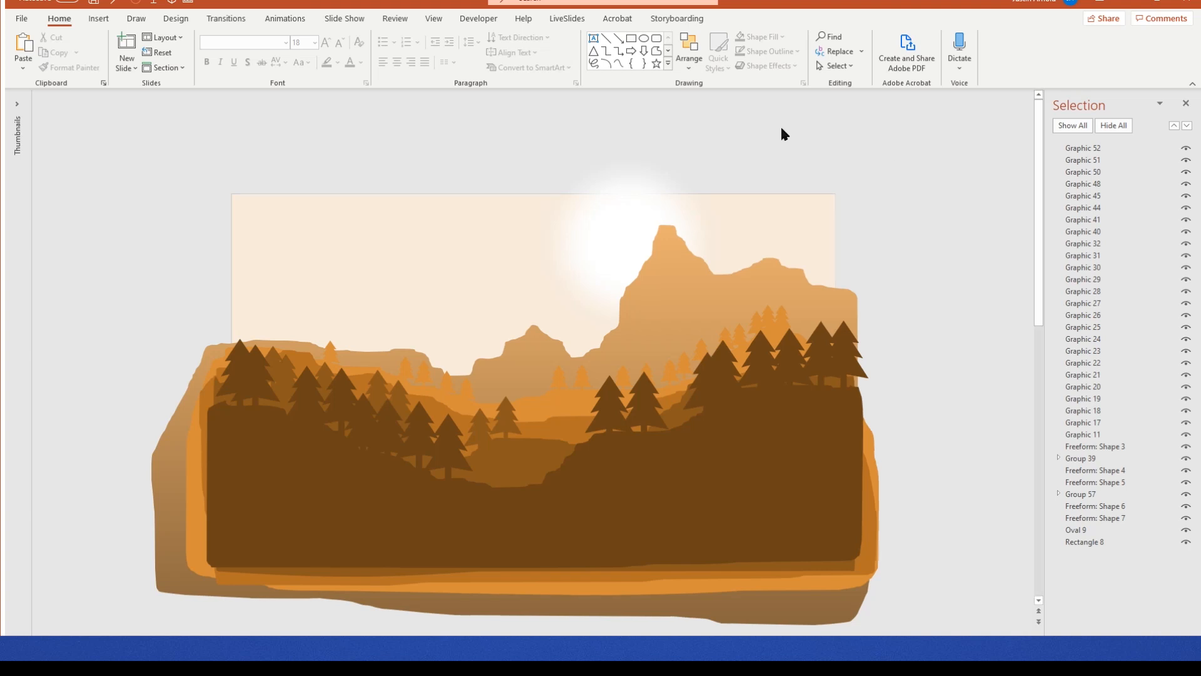
pyautogui.click(99, 19)
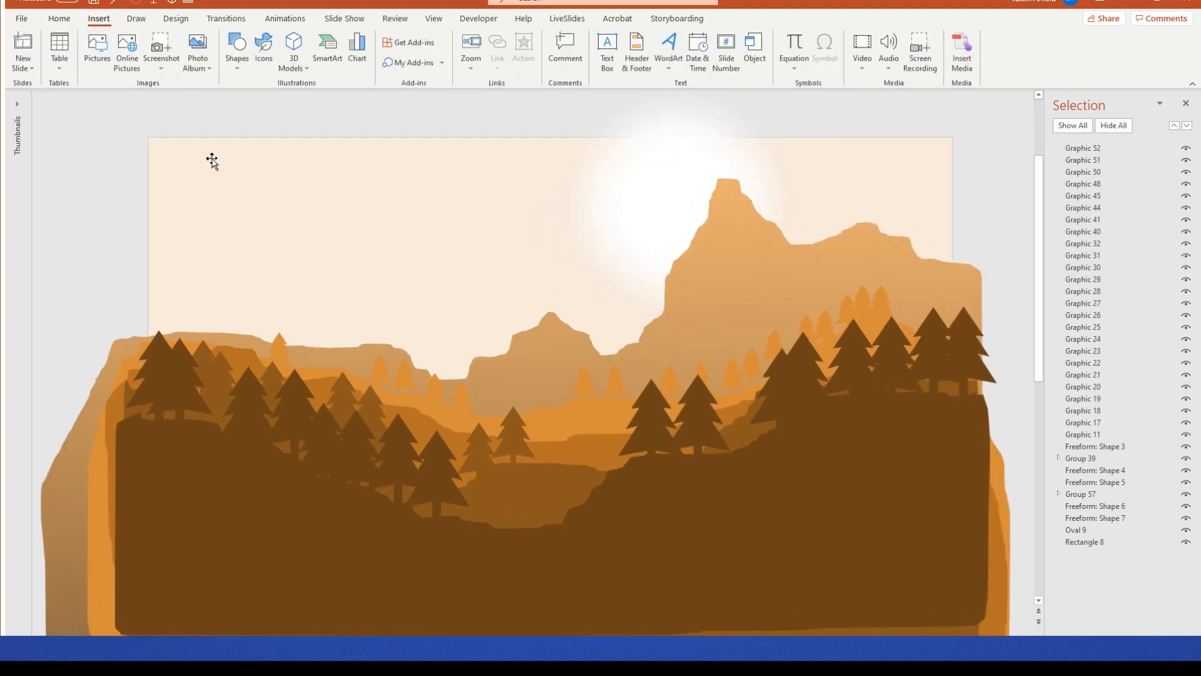
pyautogui.click(264, 45)
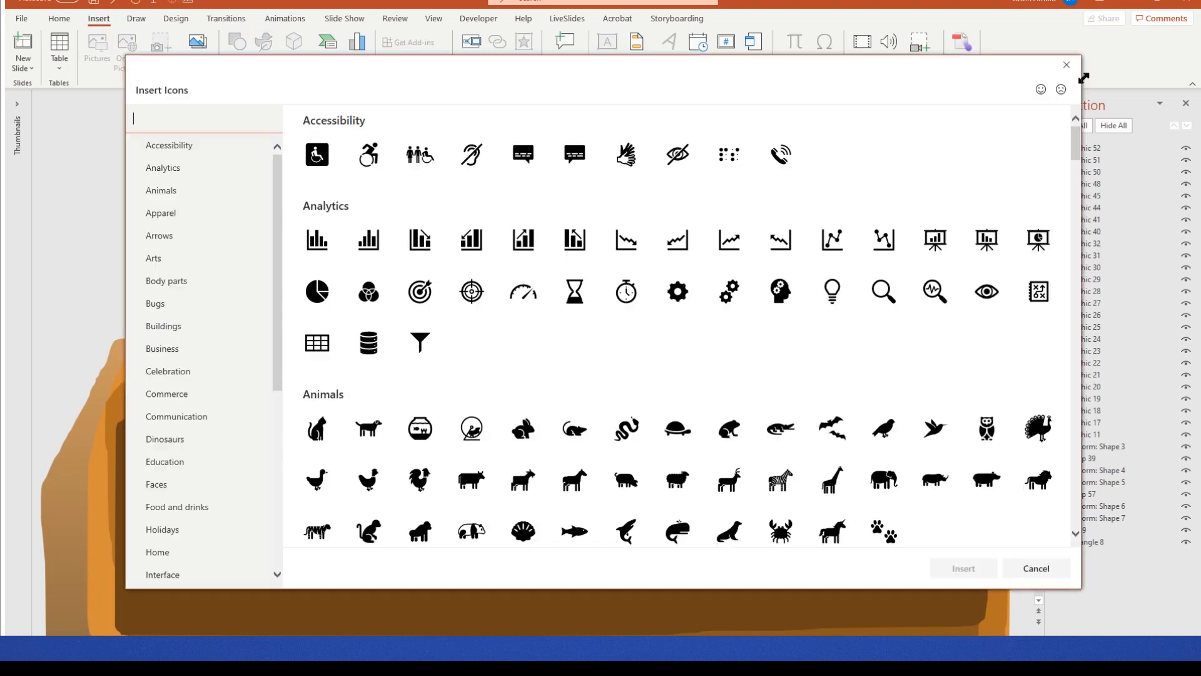
pyautogui.press('Escape')
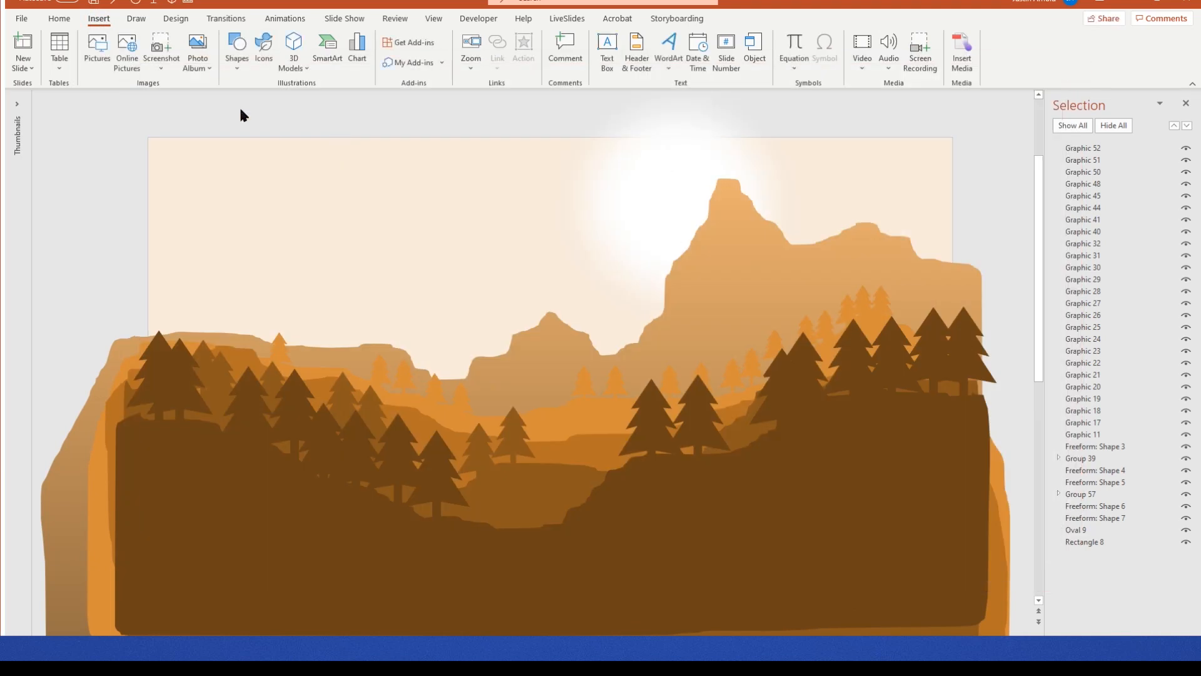
# Step: Search the icon library for "bird"
pyautogui.click(262, 66)
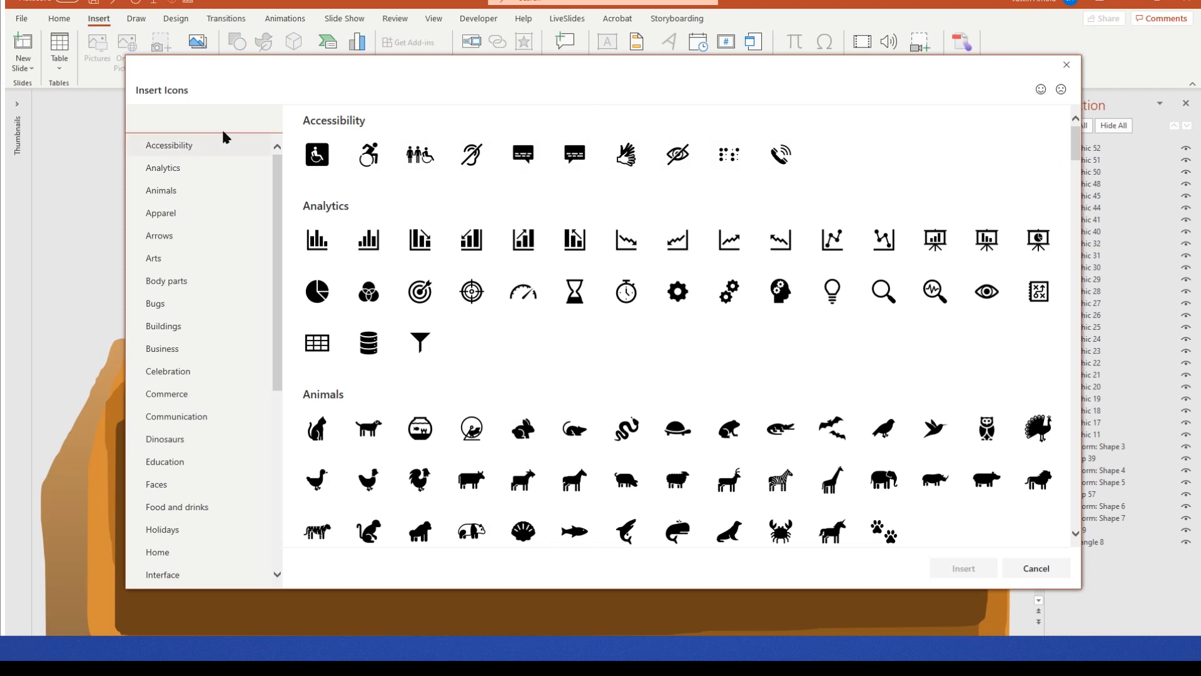
pyautogui.click(202, 122)
pyautogui.write('bird')
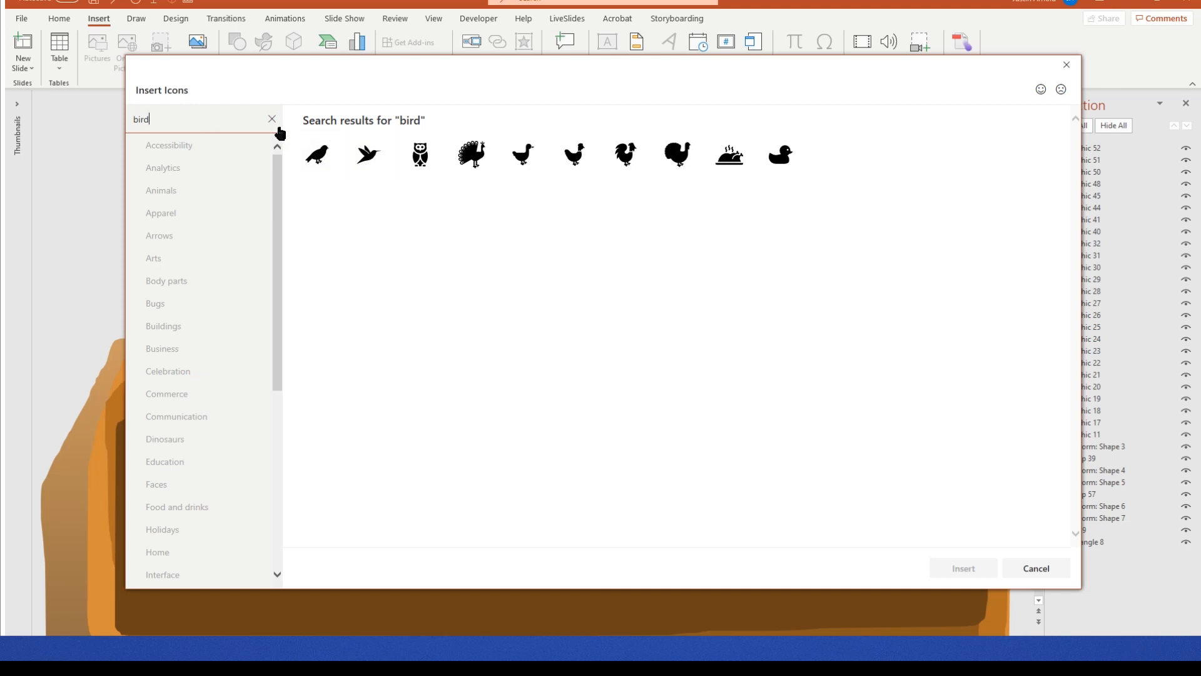
# Step: Search the icon library for "pter" and insert the flying pterosaur icon
pyautogui.doubleClick(222, 119)
pyautogui.write('pter')
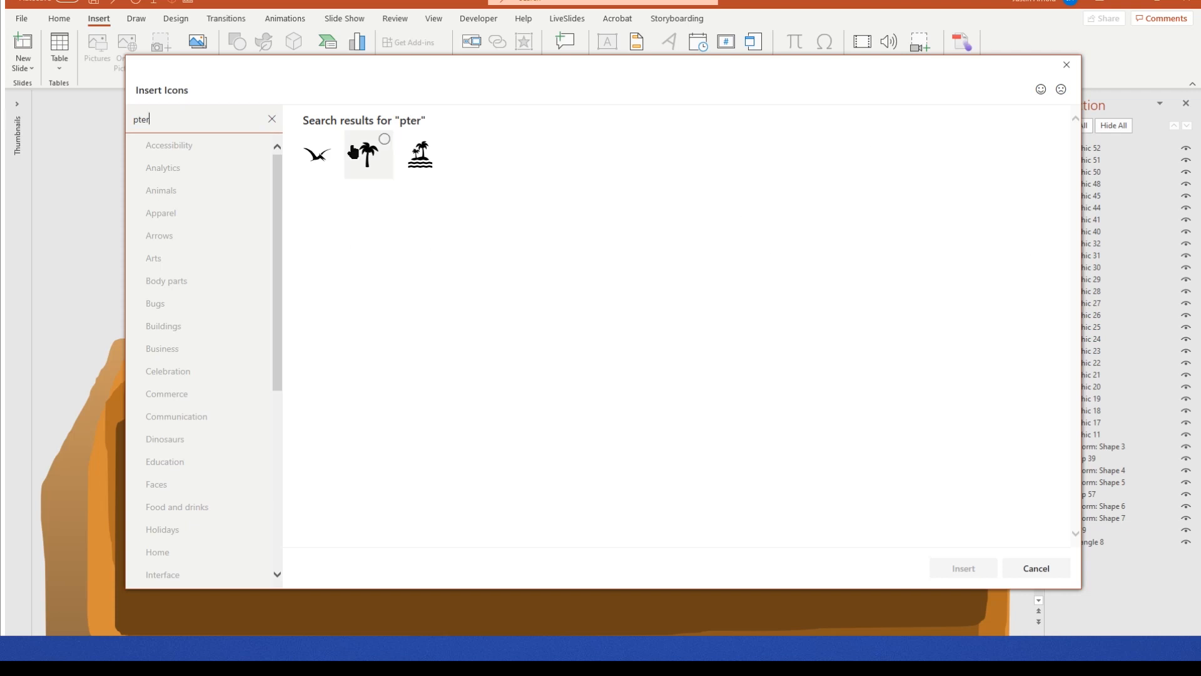
pyautogui.click(317, 154)
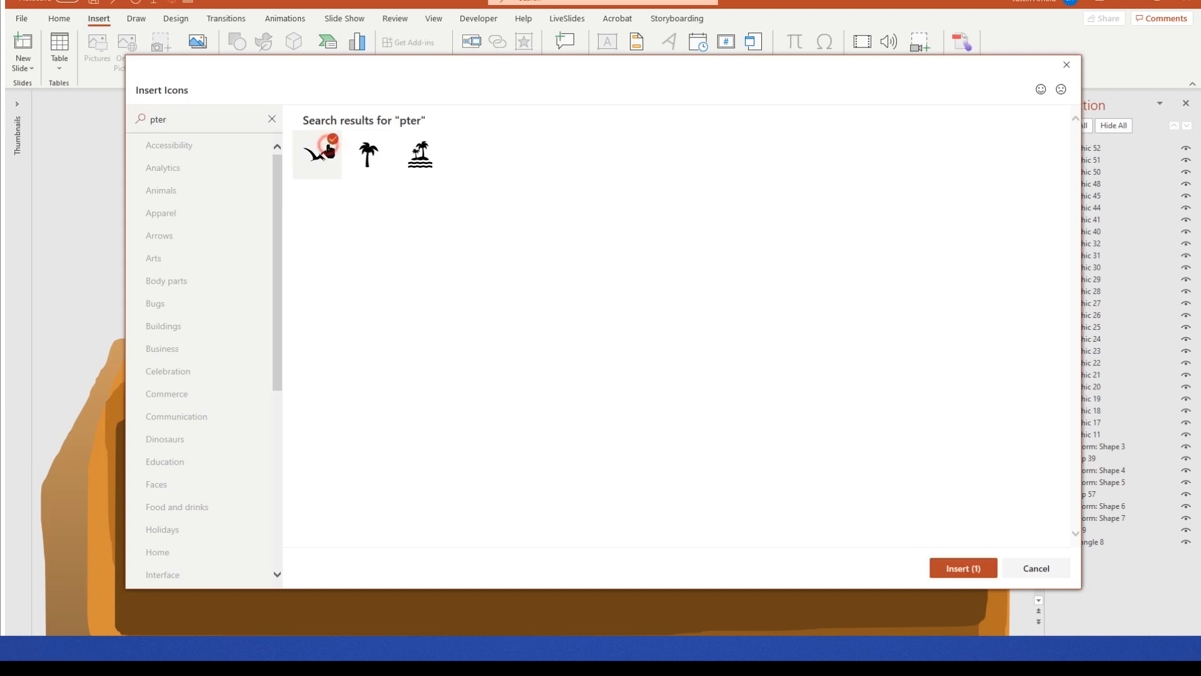
pyautogui.click(976, 574)
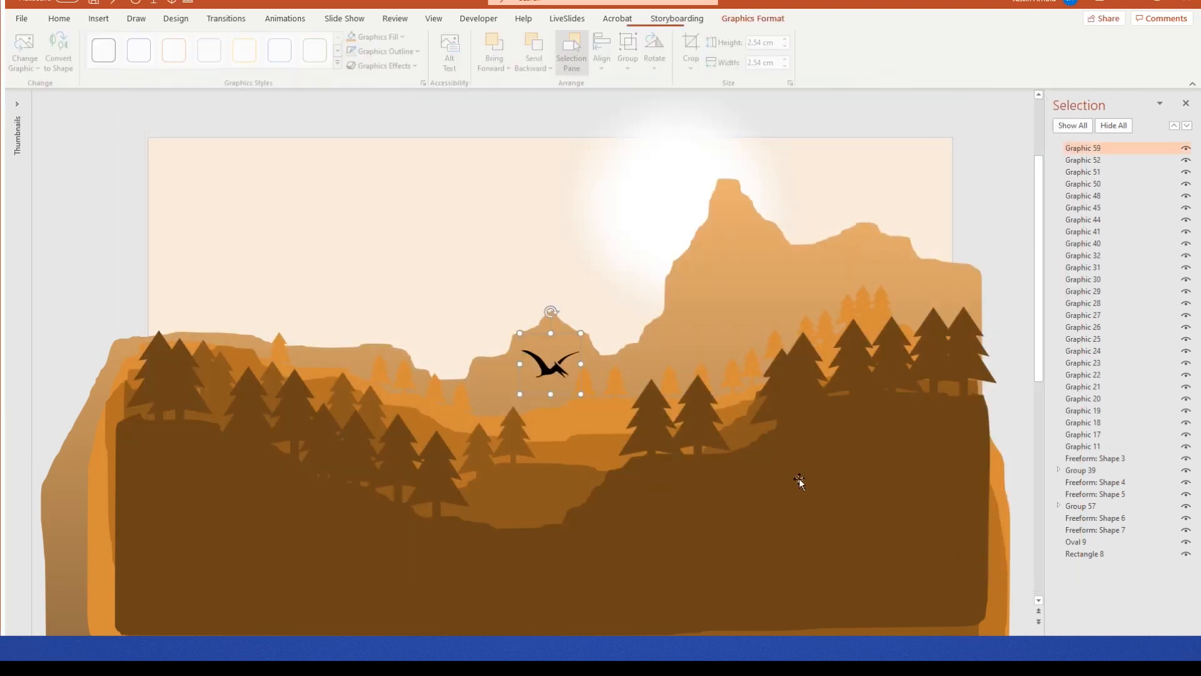
# Step: Place the flying icon in the upper-left sky and shrink it to 1.25 cm by 1.25 cm
pyautogui.moveTo(540, 375); pyautogui.dragTo(286, 207)
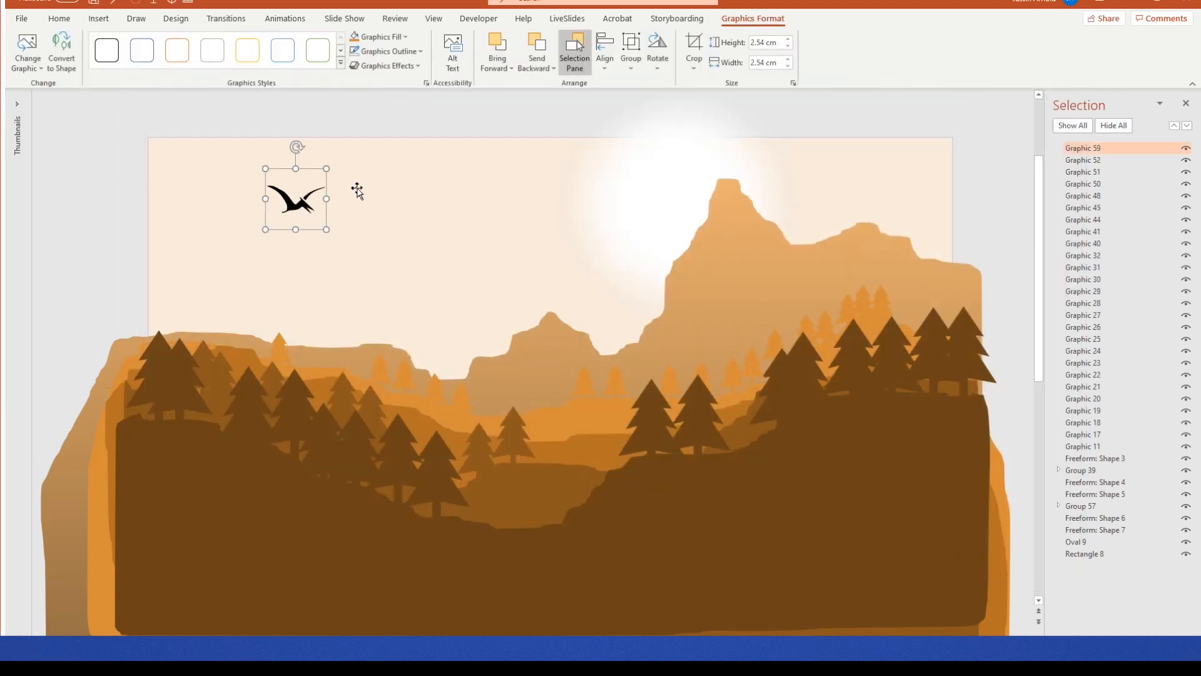
pyautogui.moveTo(326, 168); pyautogui.dragTo(245, 196)
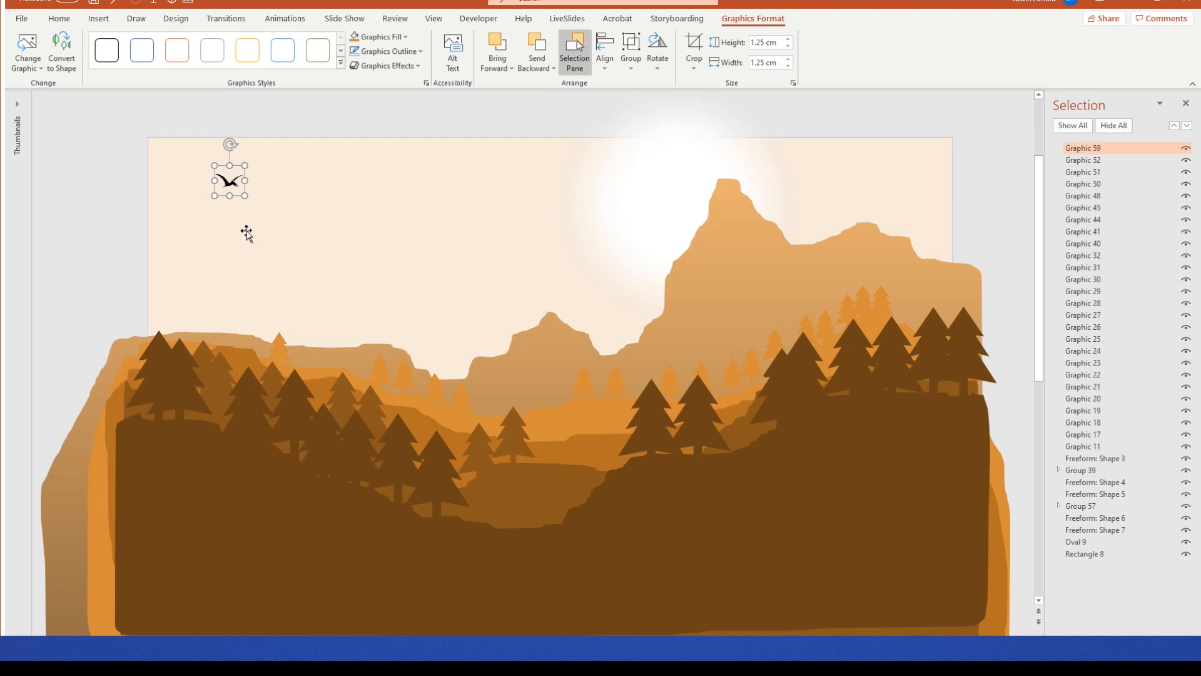
pyautogui.click(281, 120)
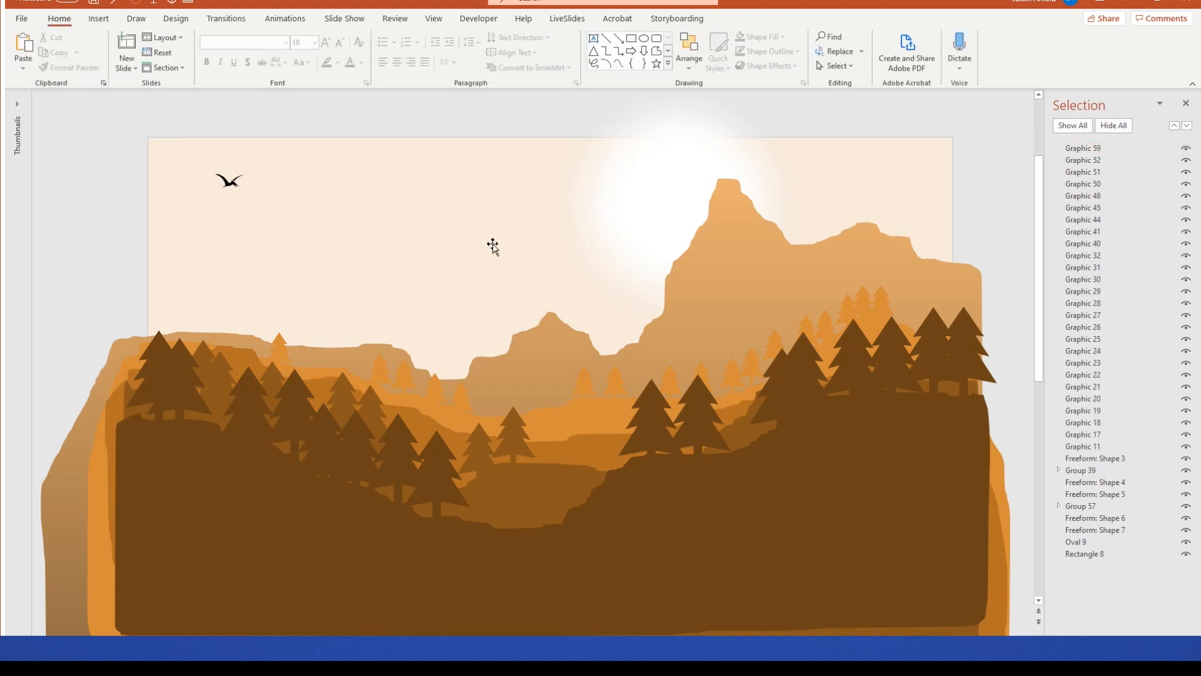
# Step: Delete the flying icon from the sky
pyautogui.click(230, 183)
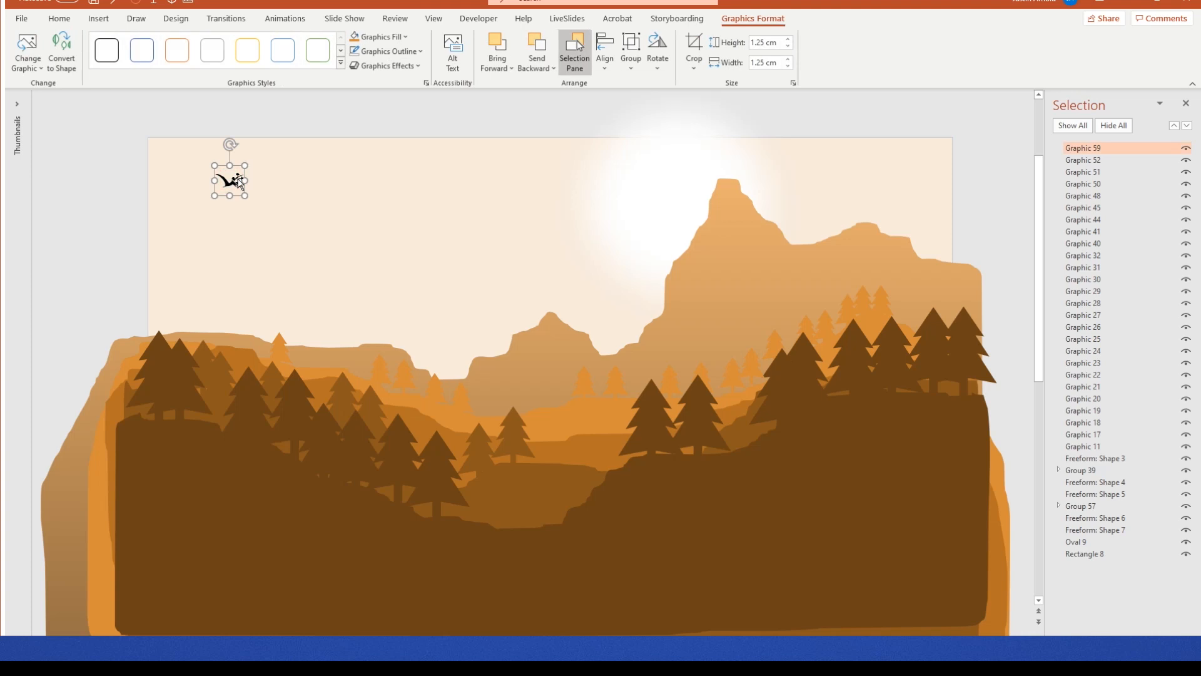
pyautogui.press('Delete')
pyautogui.click(70, 134)
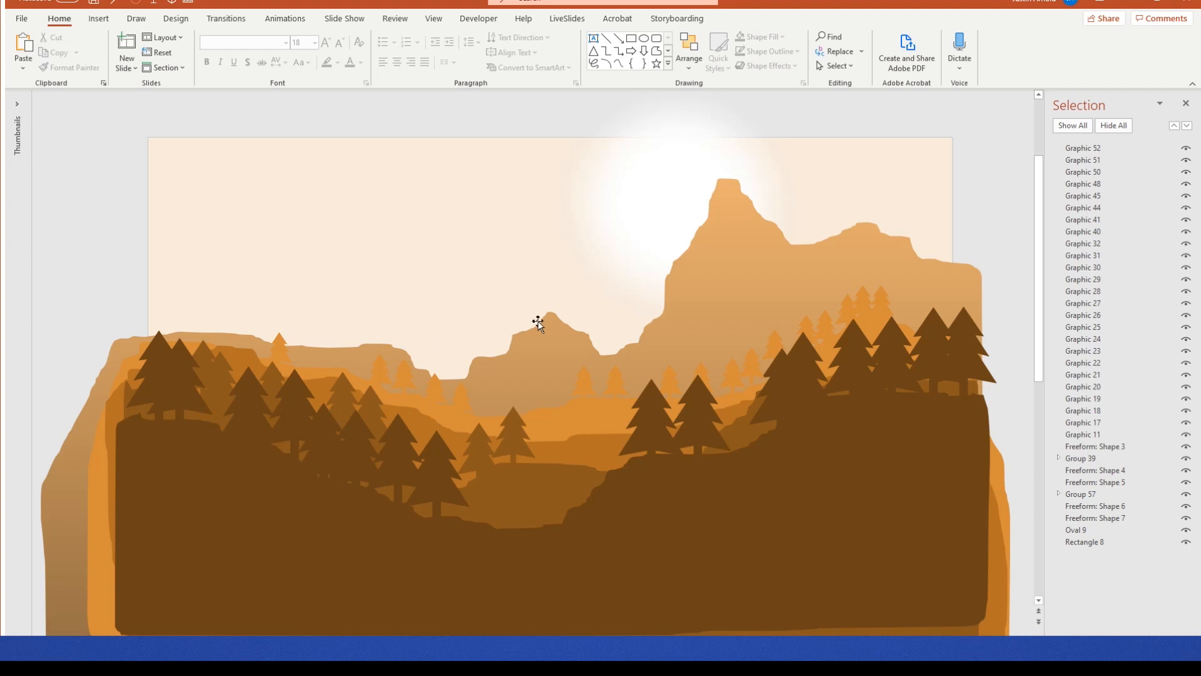
# Step: Preview the finished landscape as a full-screen slide show and return to the editing view
pyautogui.press('F5')
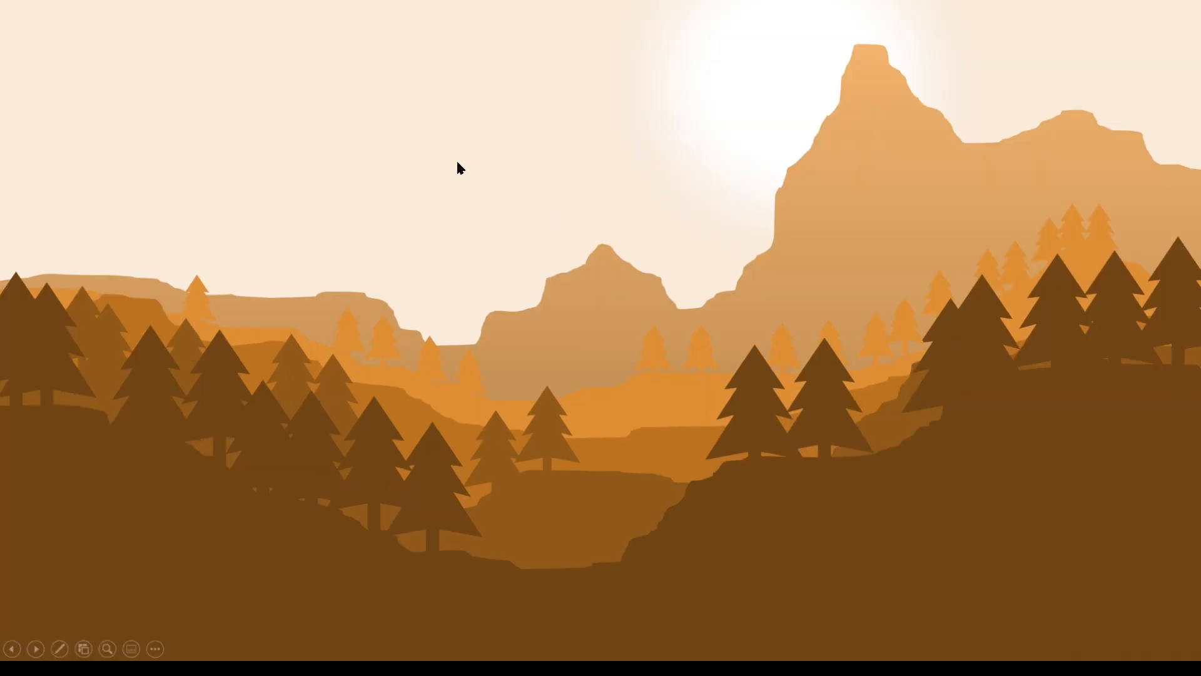
pyautogui.press('Escape')
pyautogui.scroll(-2, 630, 214)
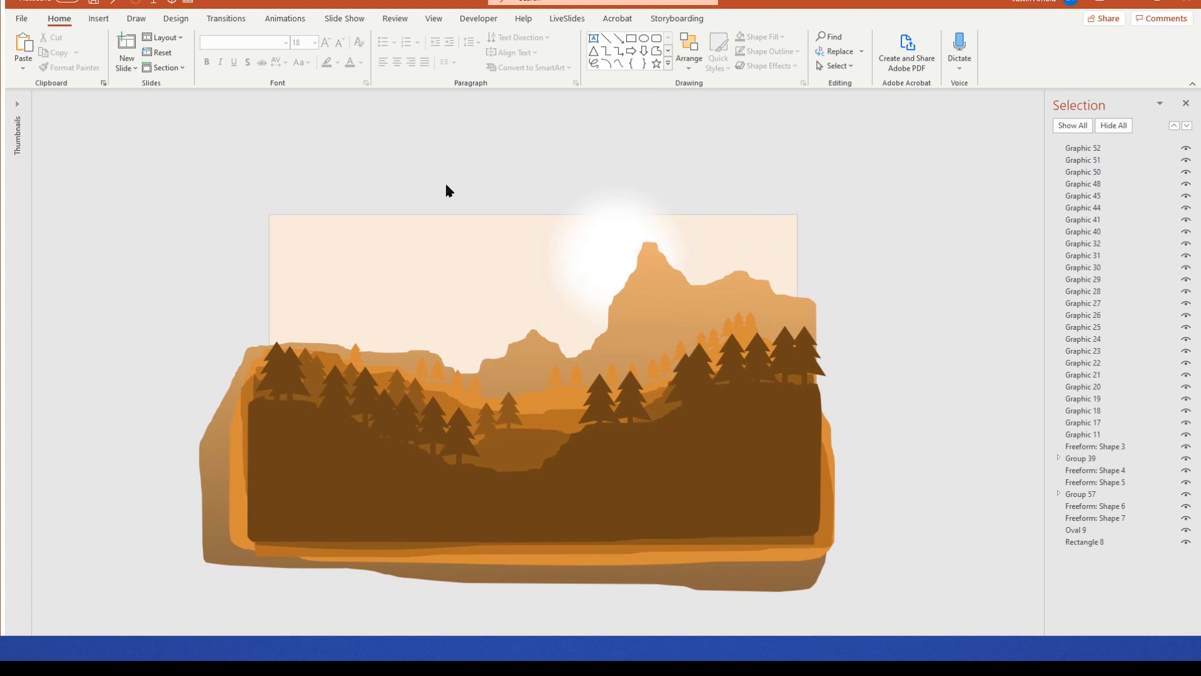
# Step: Show the slide thumbnails, select all objects of the landscape and cut them from the slide
pyautogui.moveTo(35, 183); pyautogui.dragTo(148, 183)
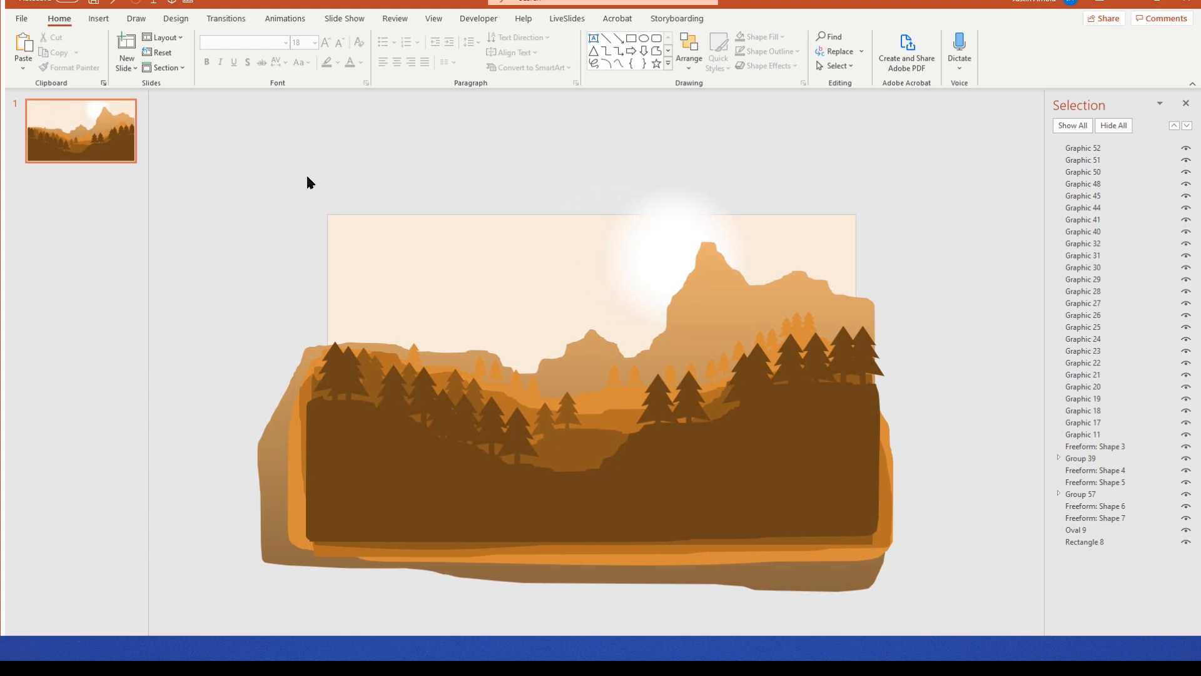
pyautogui.hotkey('ctrl', 'a')
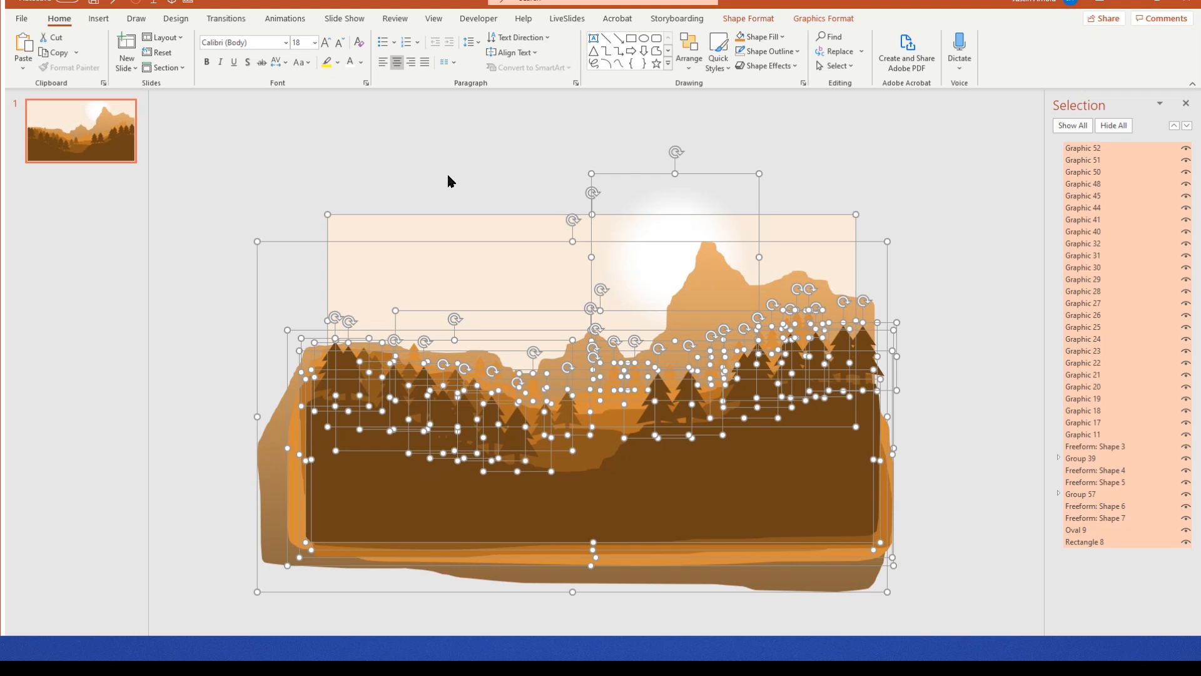
pyautogui.press('Delete')
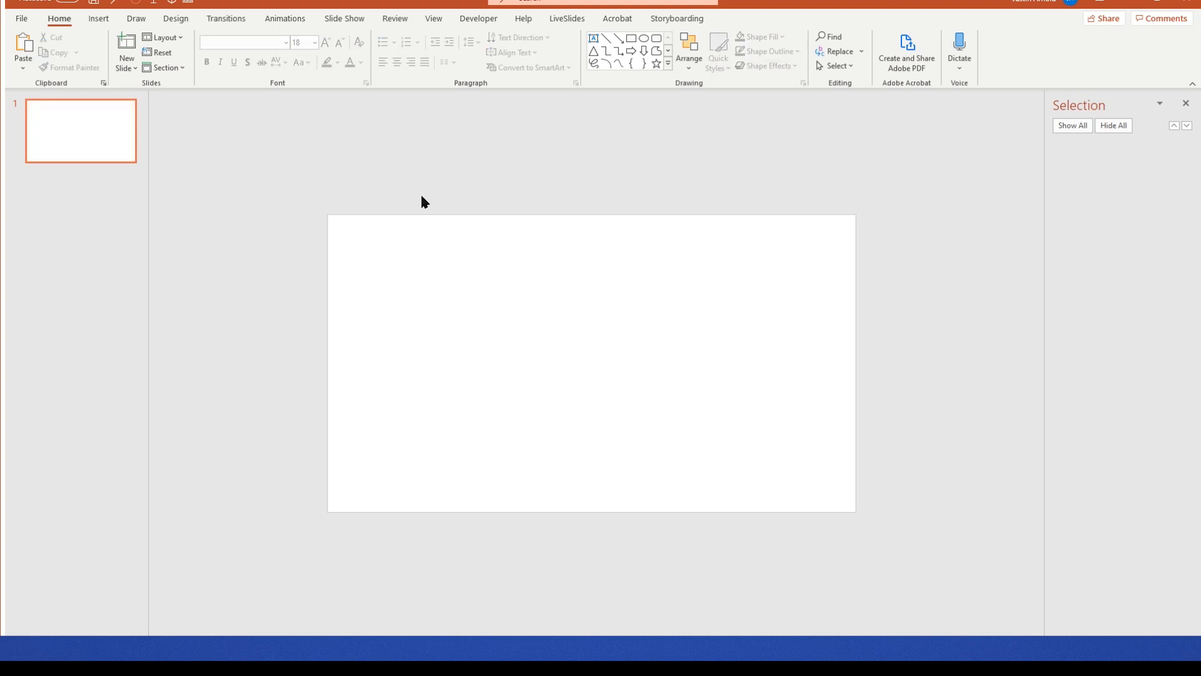
# Step: Try pasting the landscape objects back with the destination theme and undo the paste
pyautogui.rightClick(418, 260)
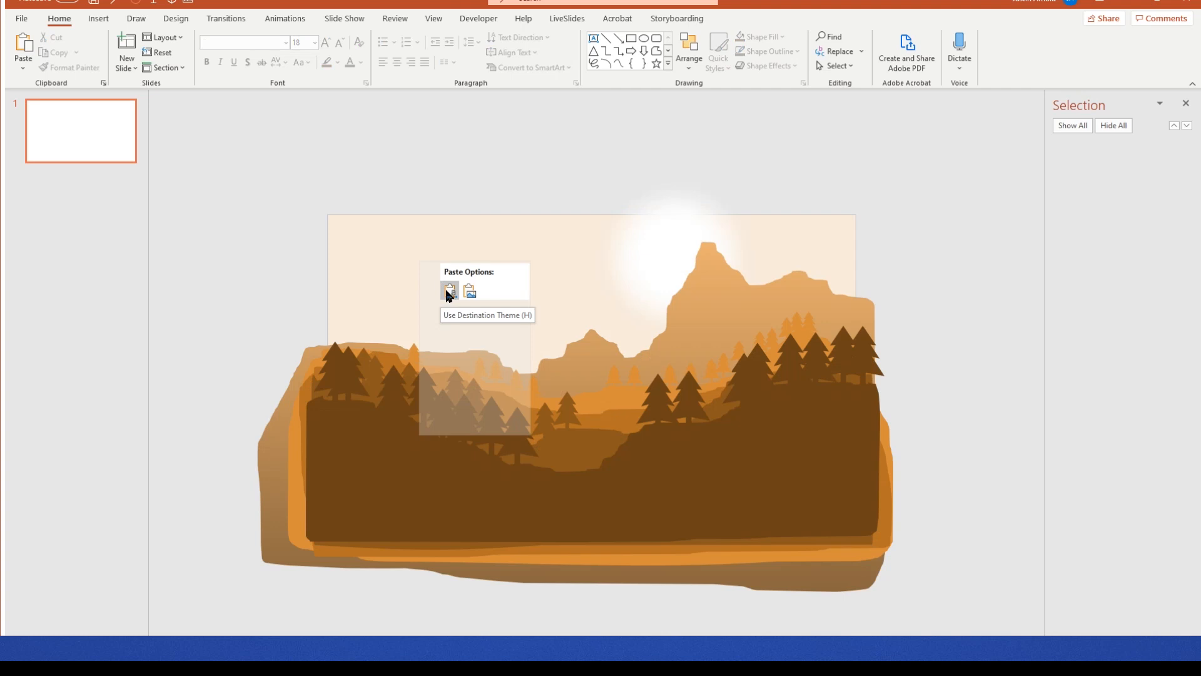
pyautogui.click(449, 292)
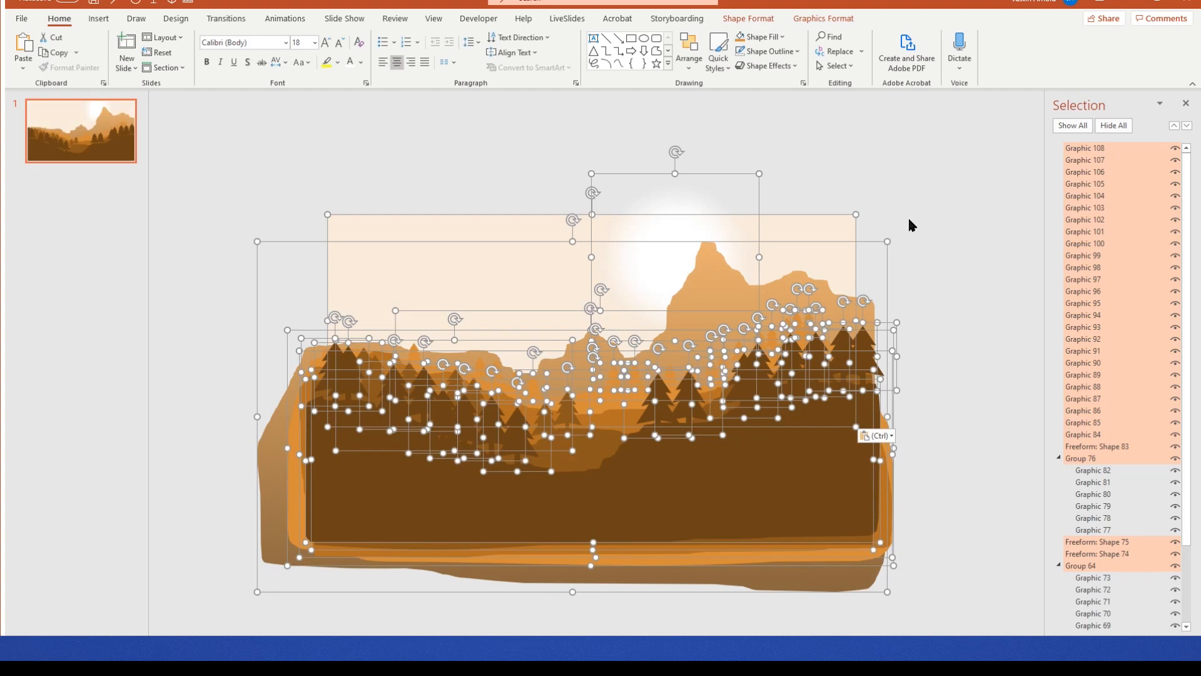
pyautogui.hotkey('ctrl', 'z')
# Step: Paste the cut landscape onto the blank slide as a single picture
pyautogui.rightClick(374, 257)
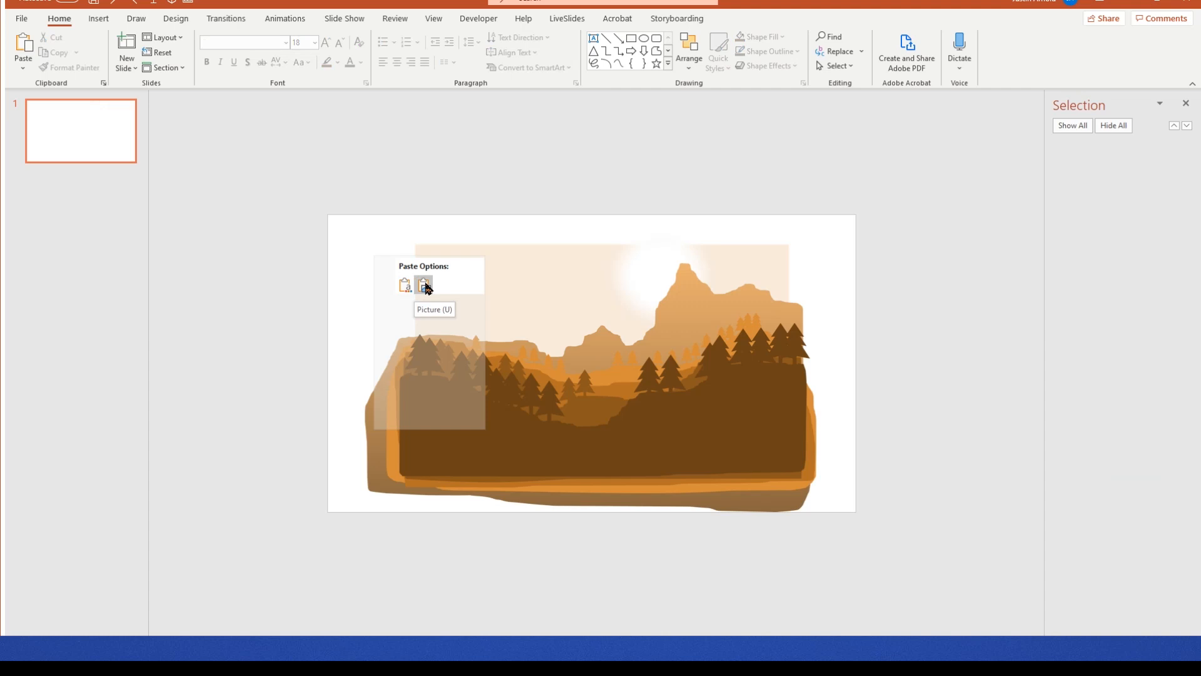
pyautogui.click(425, 287)
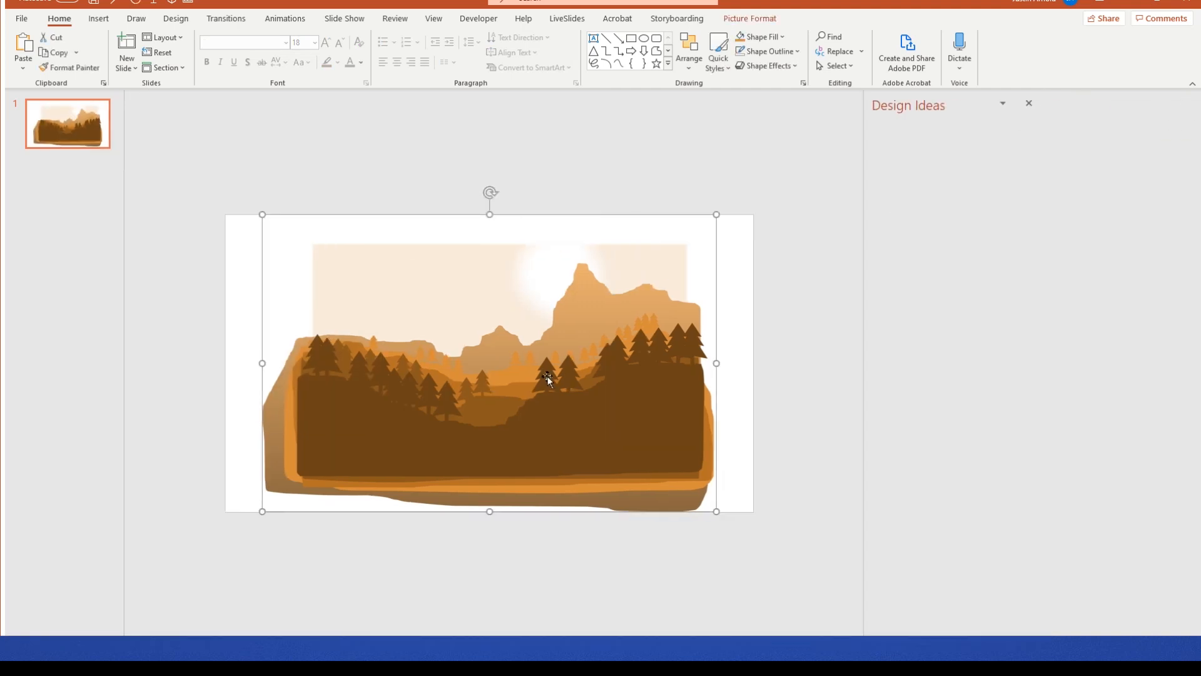